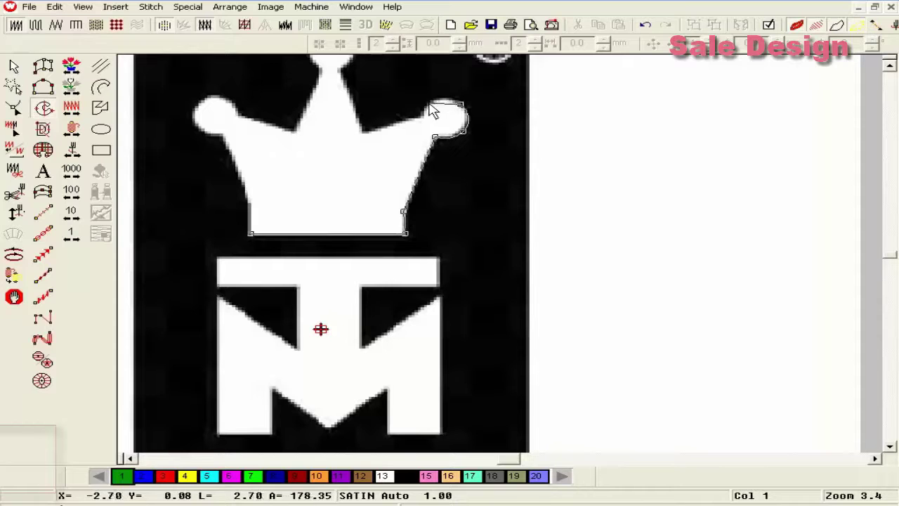
Step: Trace the rest of the crown outline over the centre and left balls and down the left side to the starting corner
{"action": "left_click", "coordinate": [363, 132]}
{"action": "scroll", "coordinate": [364, 156], "scroll_direction": "up", "scroll_amount": 3}
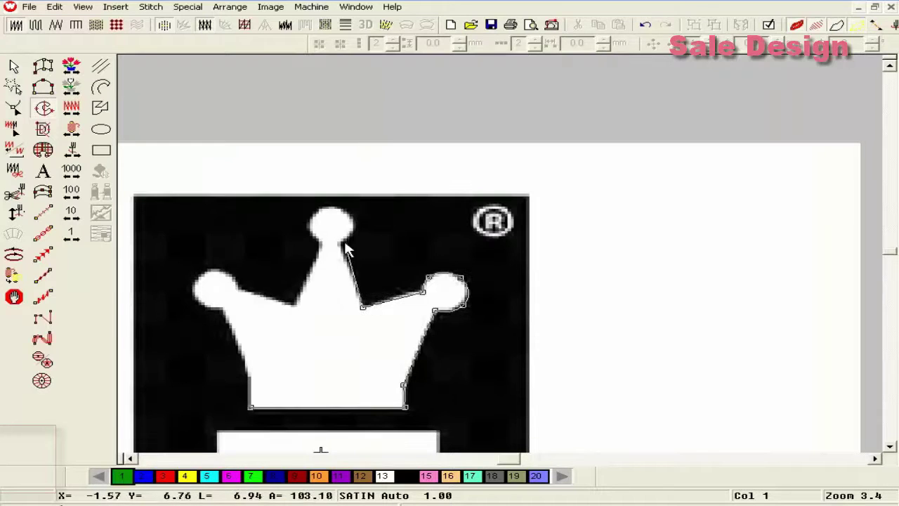
{"action": "left_click", "coordinate": [353, 222]}
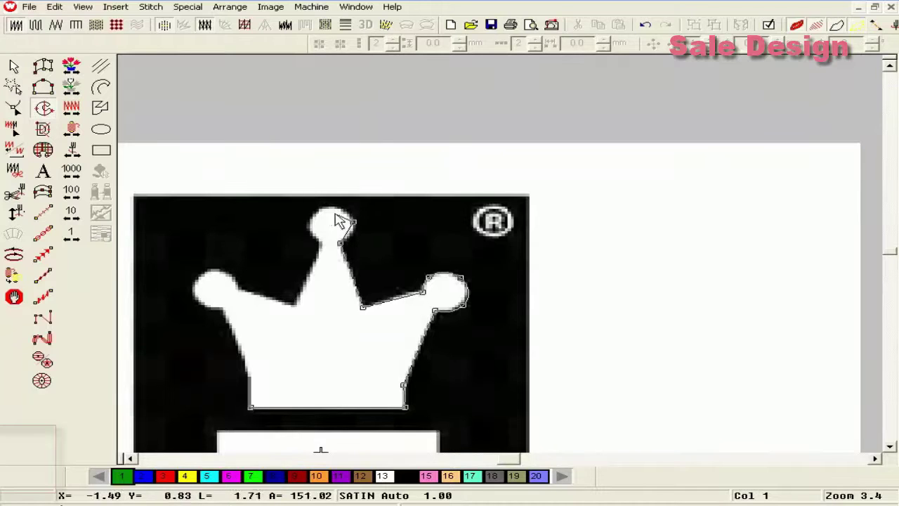
{"action": "left_click", "coordinate": [323, 209]}
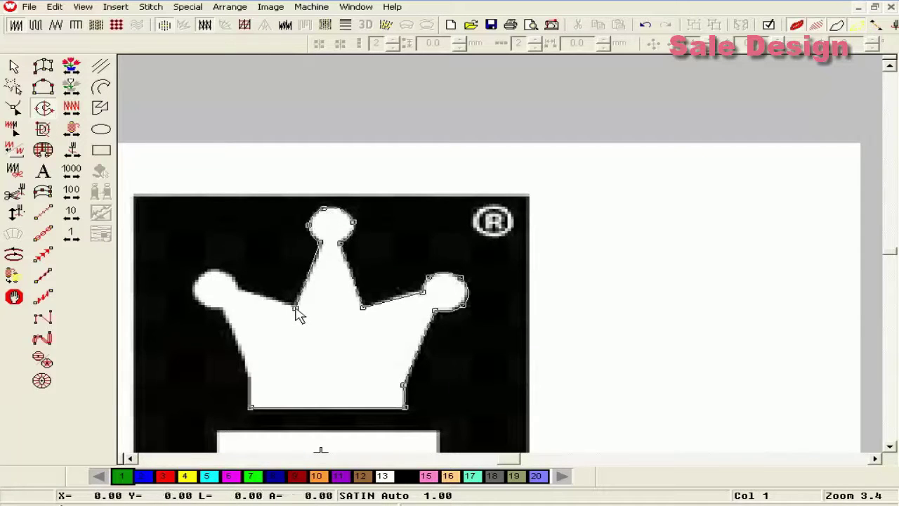
{"action": "left_click", "coordinate": [222, 273]}
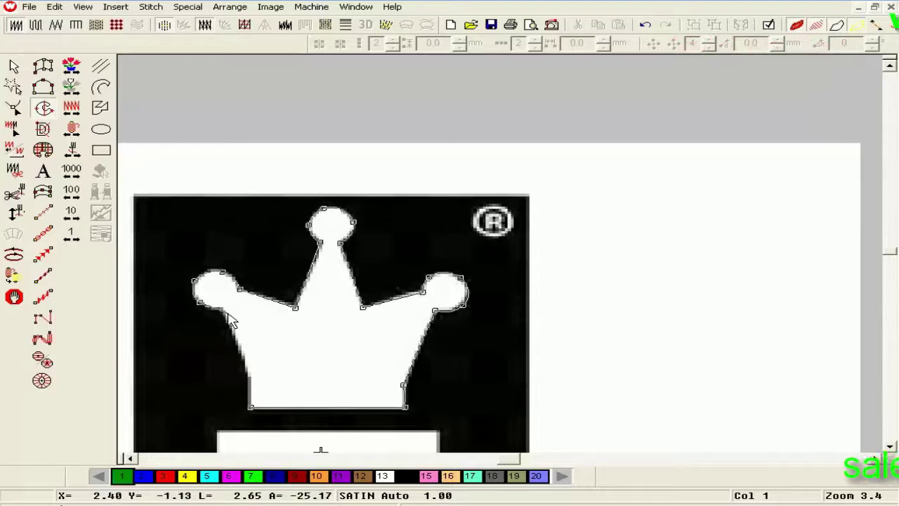
{"action": "scroll", "coordinate": [239, 309], "scroll_direction": "down", "scroll_amount": 3}
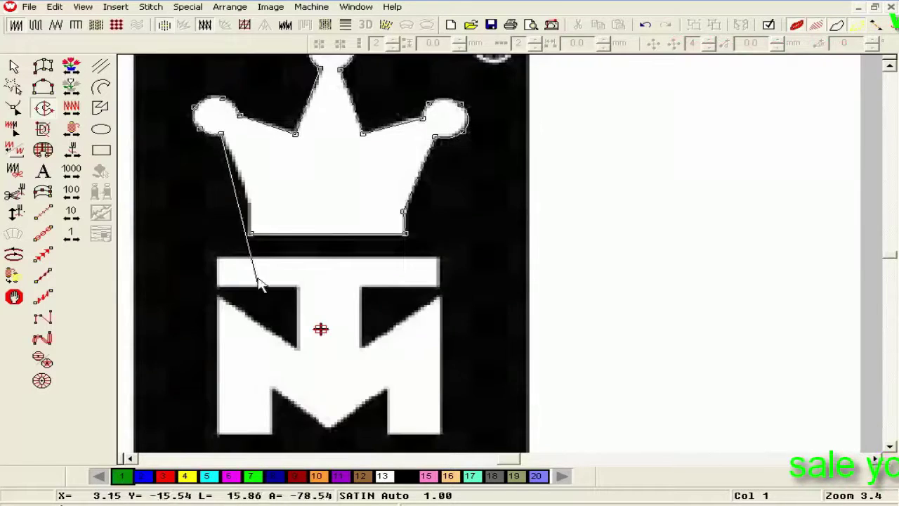
{"action": "left_click", "coordinate": [252, 206]}
{"action": "left_click", "coordinate": [251, 233]}
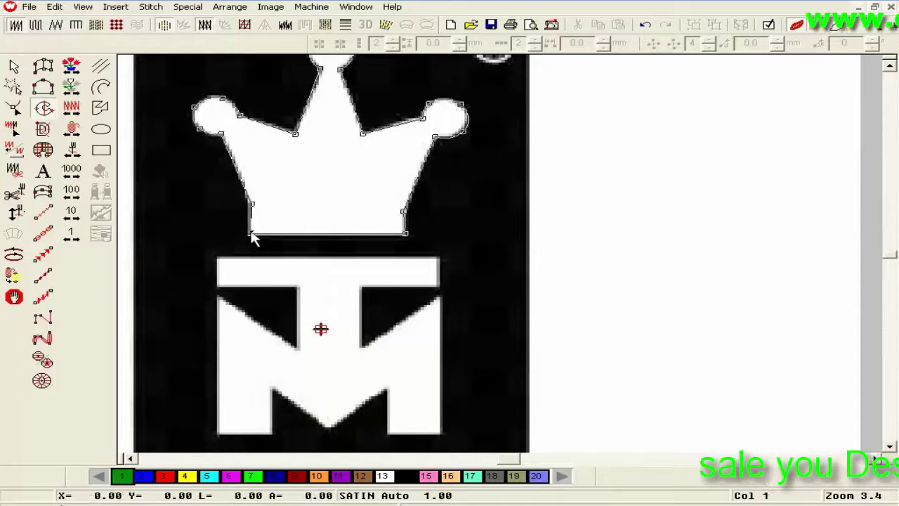
Step: Generate the crown's stitches from the closed outline and change its fill to Tatami
{"action": "key", "text": "Return"}
{"action": "scroll", "coordinate": [302, 243], "scroll_direction": "up", "scroll_amount": 2}
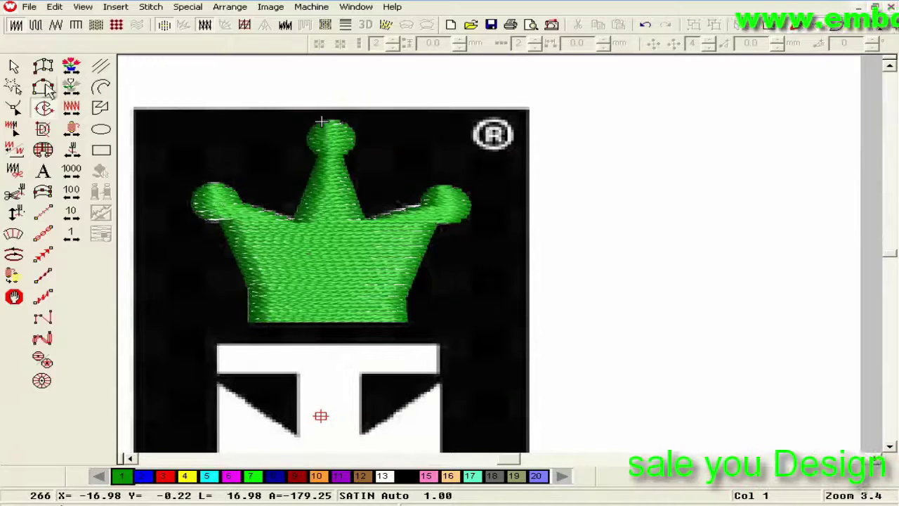
{"action": "left_click", "coordinate": [15, 68]}
{"action": "left_click", "coordinate": [37, 27]}
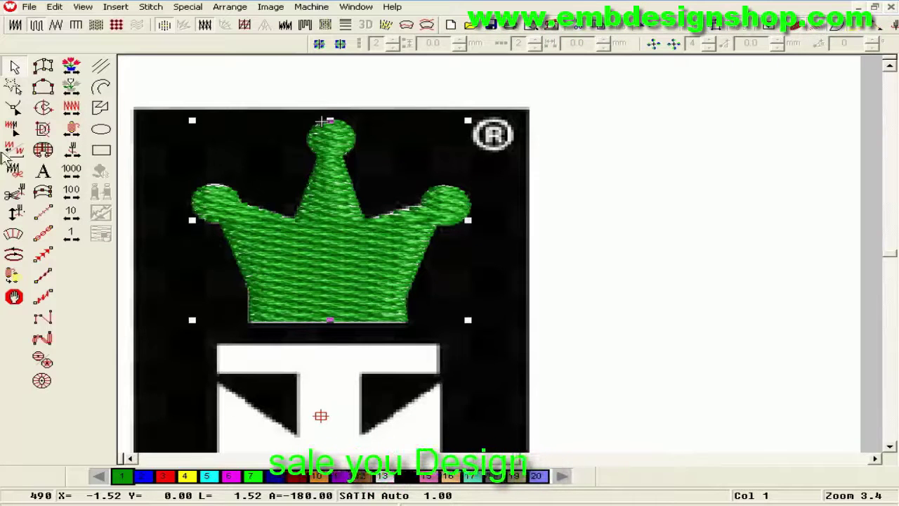
Step: Hide the crown's stitches and reposition its outline nodes where the three balls join the points, following the artwork edge
{"action": "left_click", "coordinate": [14, 107]}
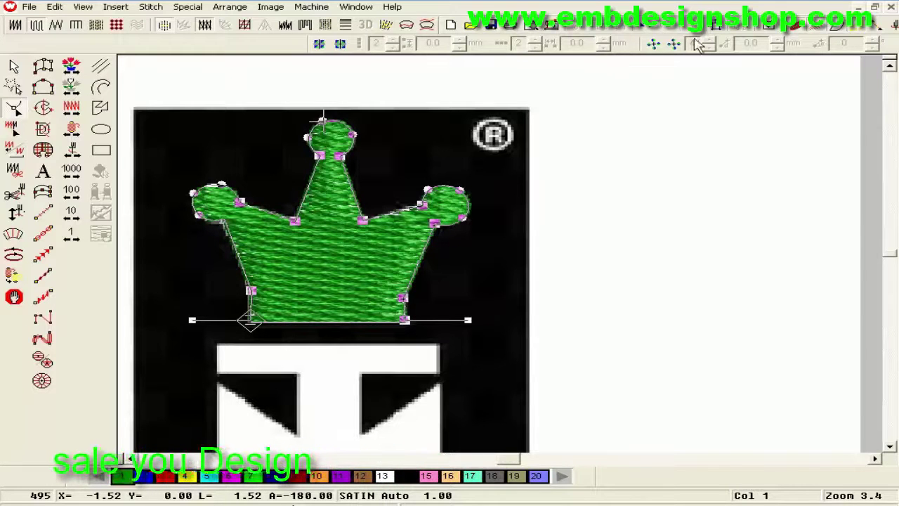
{"action": "left_click", "coordinate": [803, 28]}
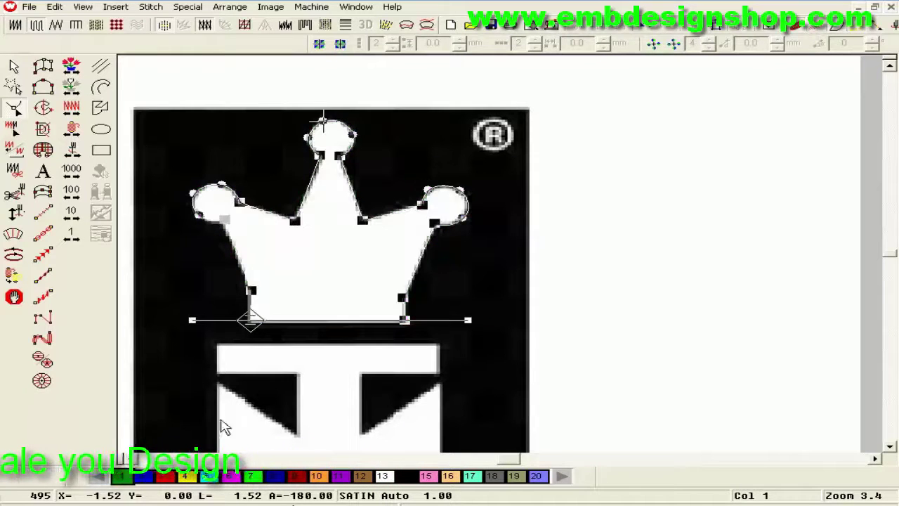
{"action": "left_click", "coordinate": [126, 459]}
{"action": "left_click", "coordinate": [126, 458]}
{"action": "key", "text": "z"}
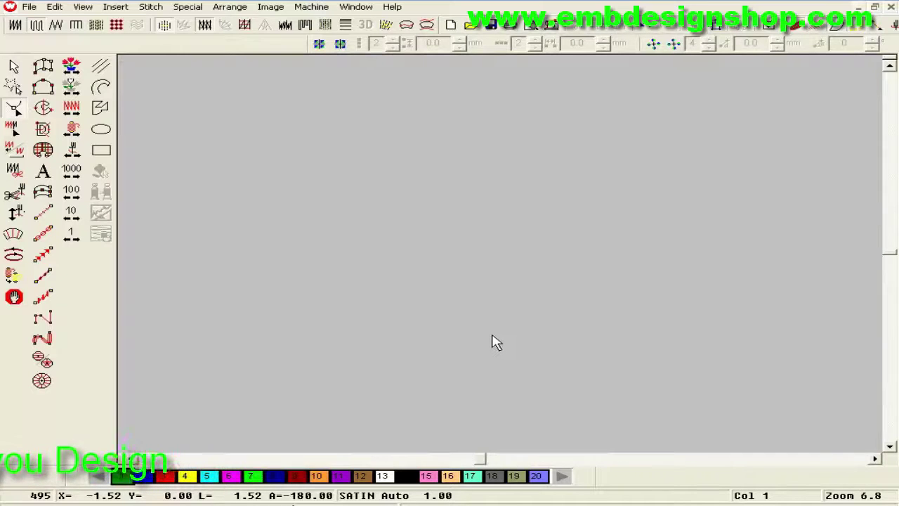
{"action": "key", "text": "shift+z"}
{"action": "key", "text": "shift+z"}
{"action": "left_click_drag", "start_coordinate": [476, 460], "coordinate": [504, 459]}
{"action": "key", "text": "z"}
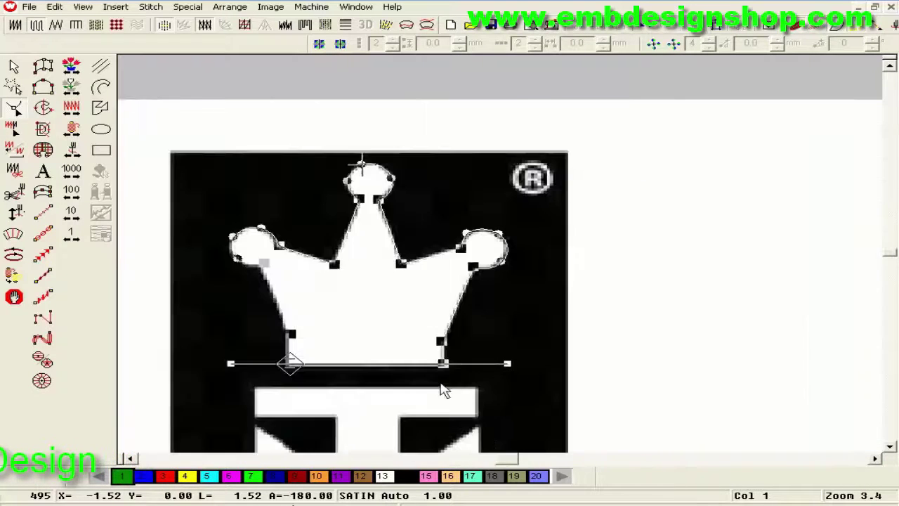
{"action": "scroll", "coordinate": [444, 391], "scroll_direction": "up", "scroll_amount": 1}
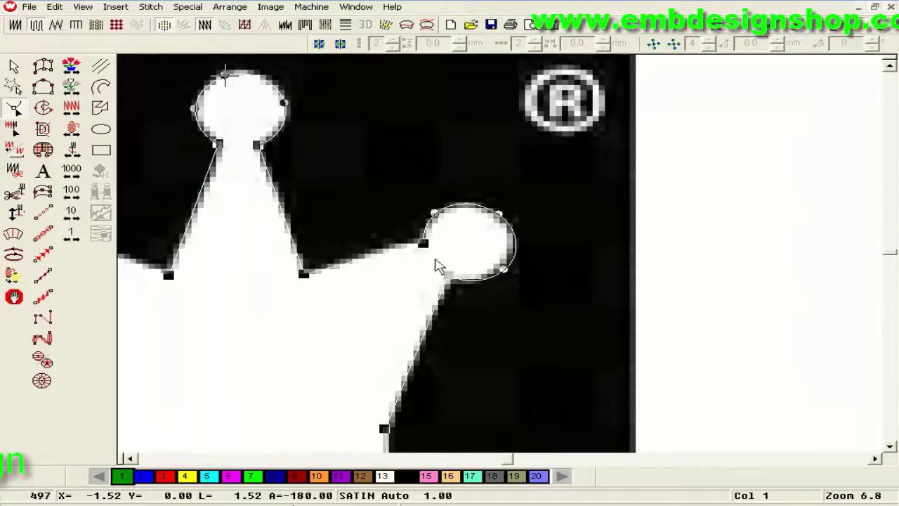
{"action": "left_click_drag", "start_coordinate": [424, 244], "coordinate": [430, 248]}
{"action": "left_click_drag", "start_coordinate": [497, 359], "coordinate": [151, 179]}
{"action": "left_click_drag", "start_coordinate": [394, 130], "coordinate": [429, 129]}
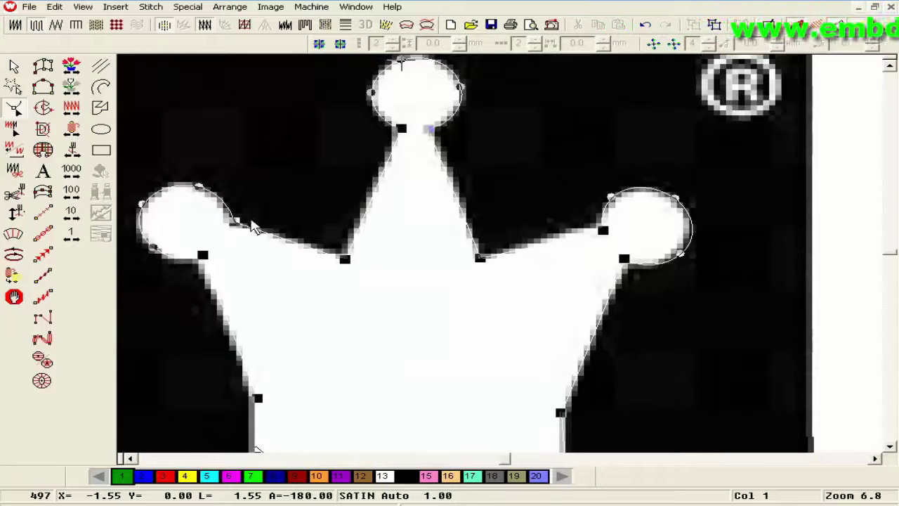
{"action": "left_click_drag", "start_coordinate": [235, 220], "coordinate": [222, 227]}
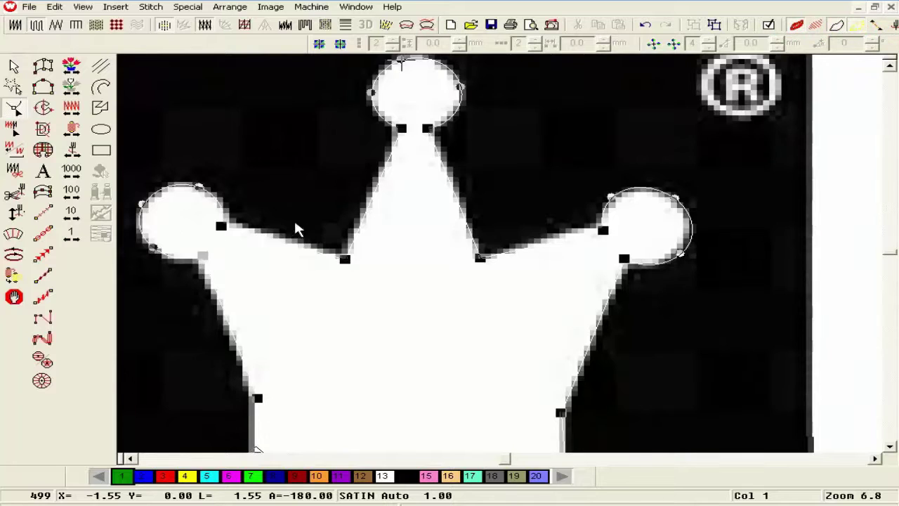
Step: Check the crown's base nodes, show its stitches again and leave node reshaping
{"action": "scroll", "coordinate": [316, 223], "scroll_direction": "down", "scroll_amount": 2}
{"action": "scroll", "coordinate": [405, 70], "scroll_direction": "up", "scroll_amount": 2}
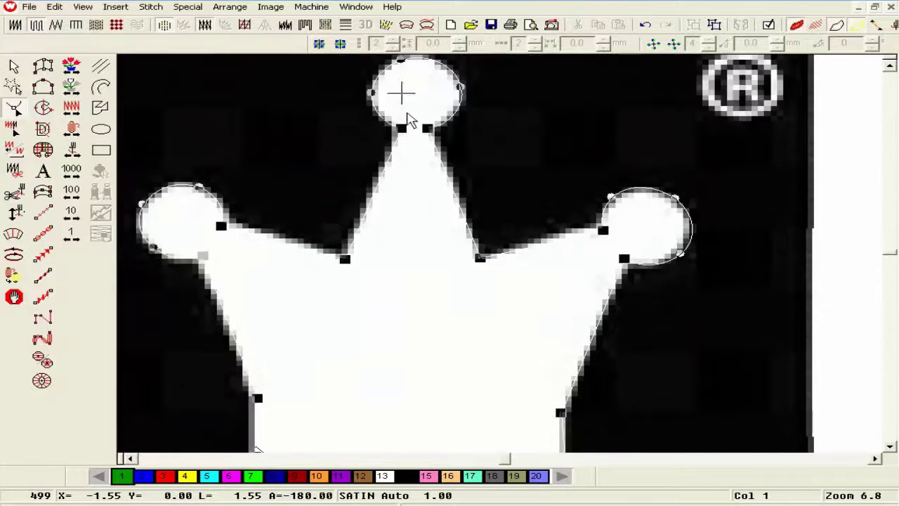
{"action": "scroll", "coordinate": [411, 121], "scroll_direction": "down", "scroll_amount": 2}
{"action": "left_click", "coordinate": [609, 368]}
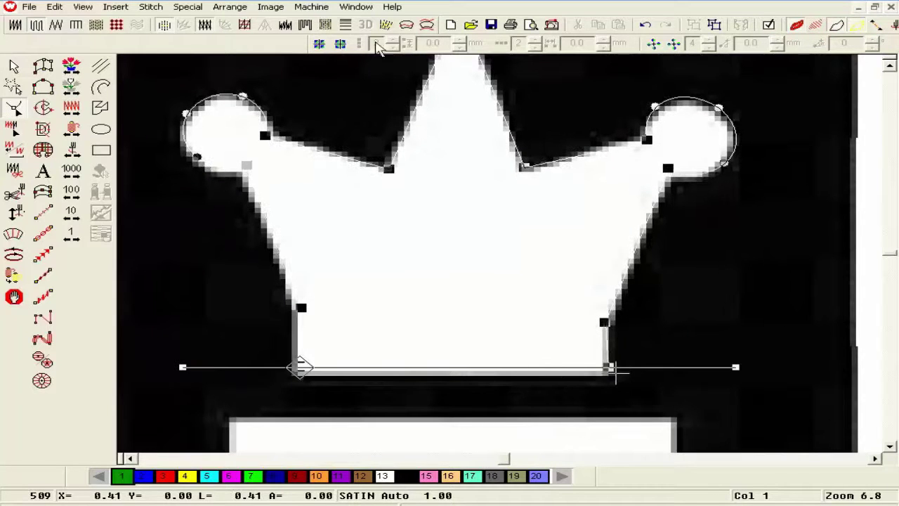
{"action": "left_click", "coordinate": [815, 31]}
{"action": "key", "text": "shift+z"}
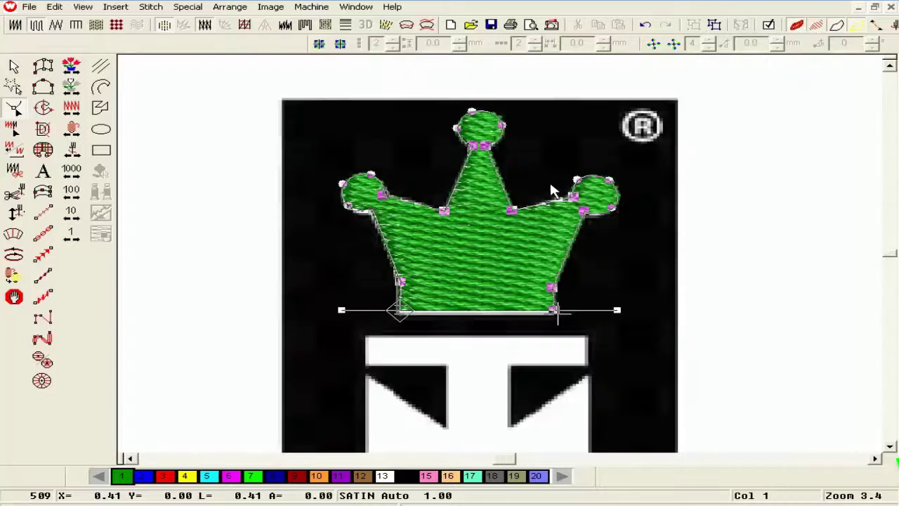
{"action": "key", "text": "Escape"}
{"action": "key", "text": "Escape"}
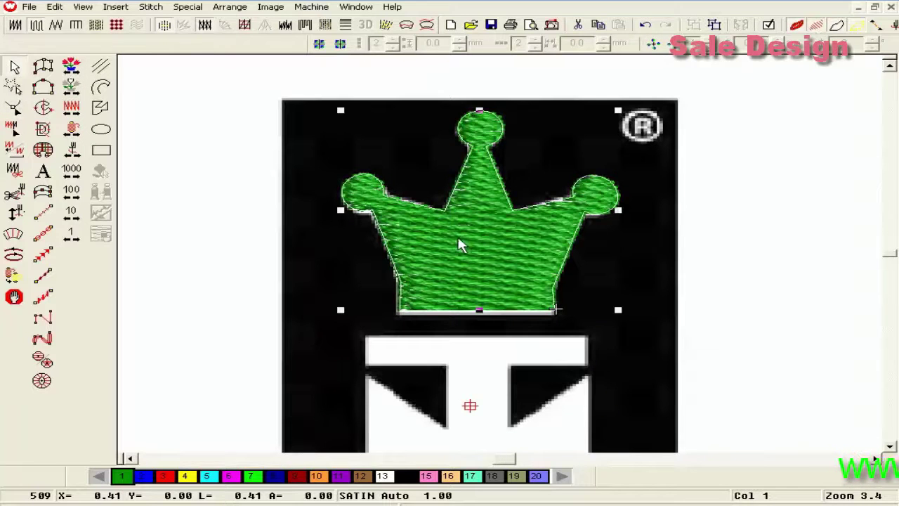
Step: Reshape the crown by moving its bottom corner nodes slightly down onto the artwork's lower edge, and regenerate the stitches
{"action": "left_click", "coordinate": [13, 107]}
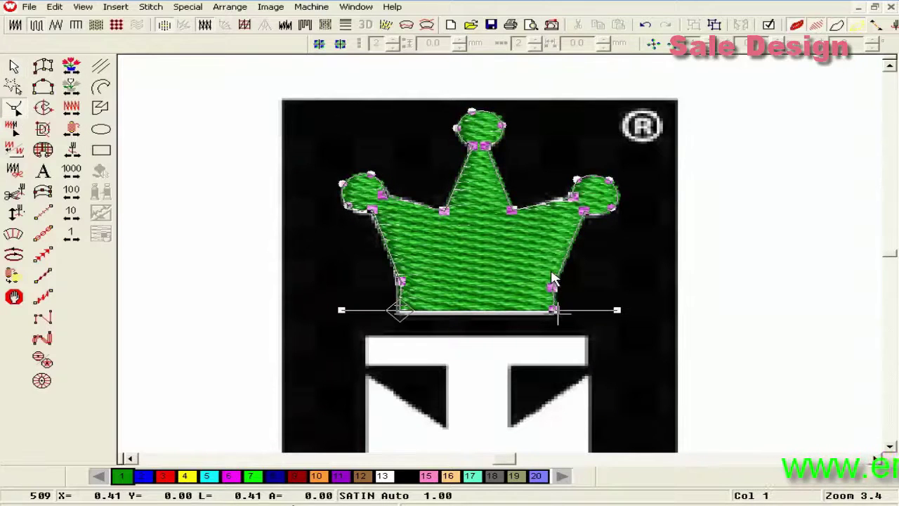
{"action": "key", "text": "Escape"}
{"action": "scroll", "coordinate": [546, 281], "scroll_direction": "down", "scroll_amount": 4}
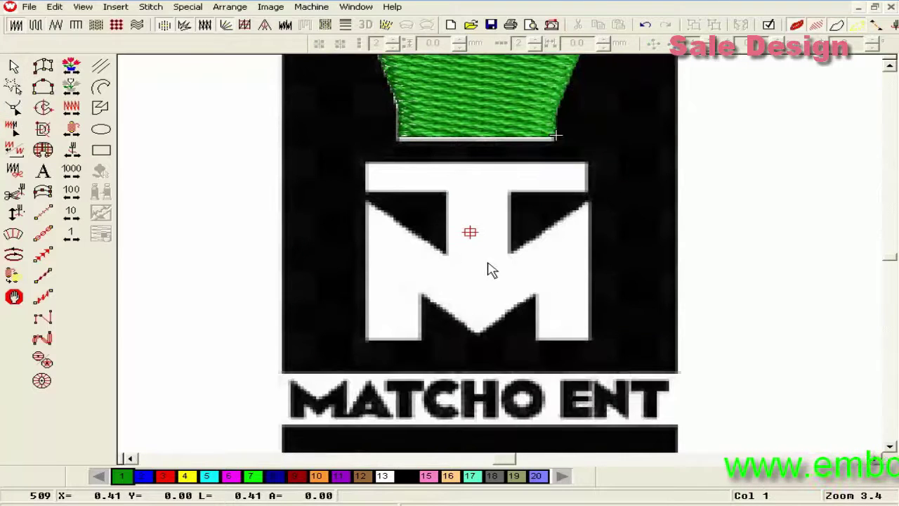
{"action": "left_click", "coordinate": [469, 128]}
{"action": "left_click", "coordinate": [15, 110]}
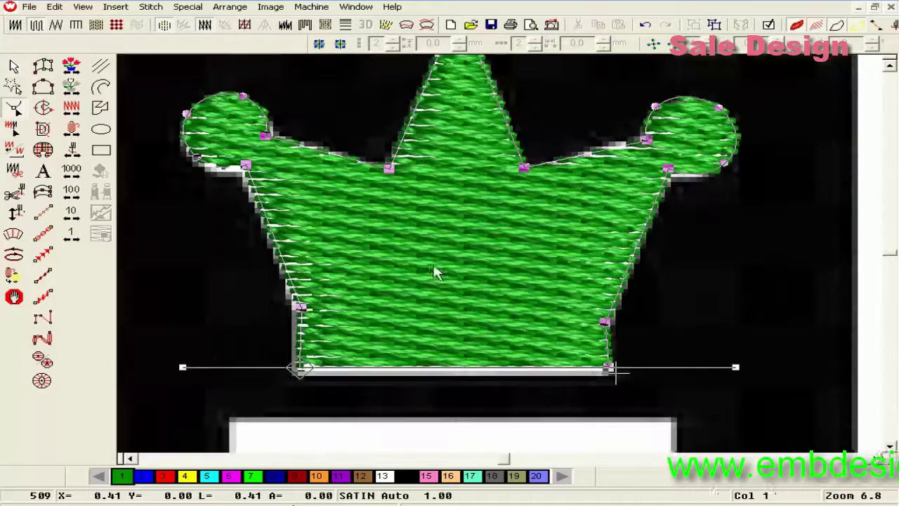
{"action": "left_click_drag", "start_coordinate": [220, 352], "coordinate": [644, 344]}
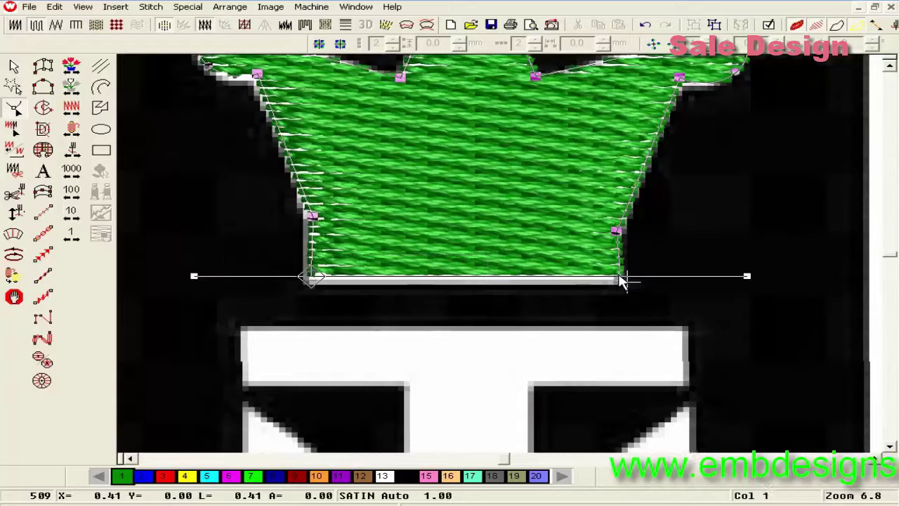
{"action": "left_click_drag", "start_coordinate": [618, 275], "coordinate": [618, 283]}
{"action": "key", "text": "Return"}
{"action": "key", "text": "Escape"}
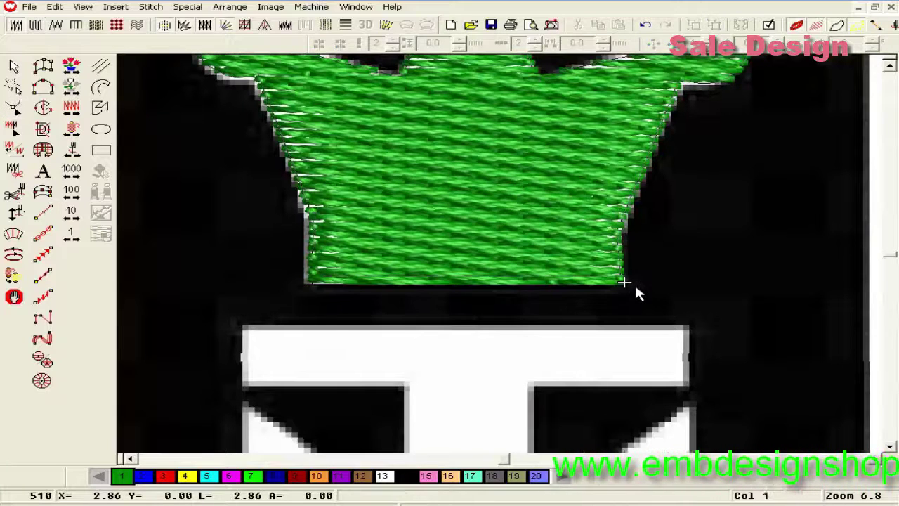
Step: Examine the T and M shapes below the crown against the finished crown fill
{"action": "scroll", "coordinate": [328, 267], "scroll_direction": "down", "scroll_amount": 3}
{"action": "key", "text": "shift+z"}
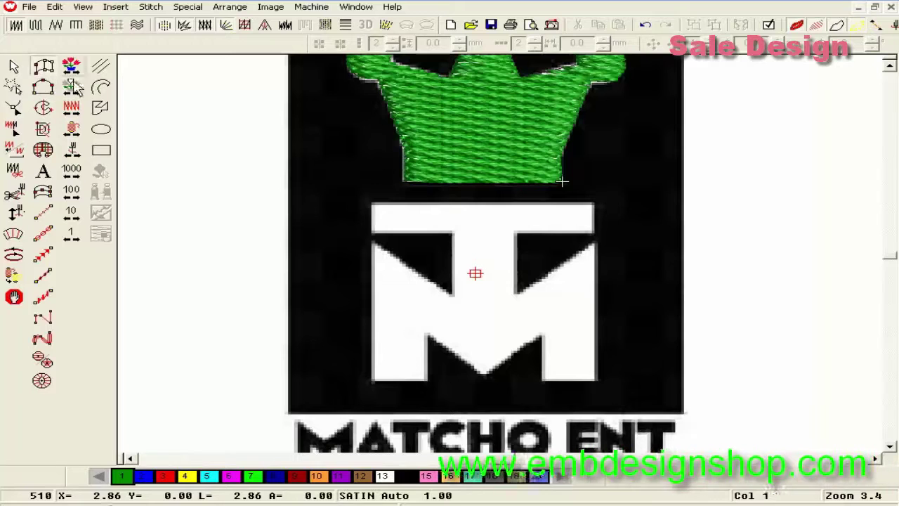
{"action": "key", "text": "z"}
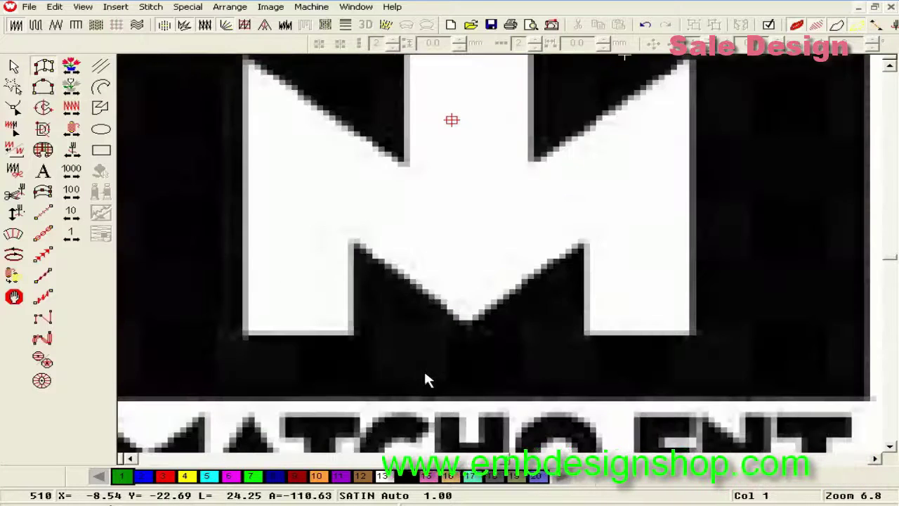
{"action": "scroll", "coordinate": [424, 378], "scroll_direction": "up", "scroll_amount": 3}
{"action": "scroll", "coordinate": [334, 240], "scroll_direction": "down", "scroll_amount": 2}
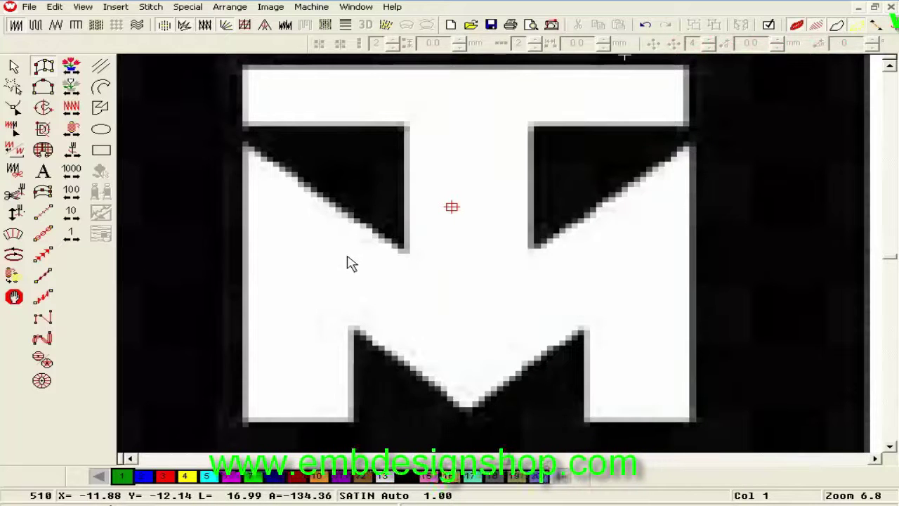
{"action": "scroll", "coordinate": [323, 213], "scroll_direction": "up", "scroll_amount": 2}
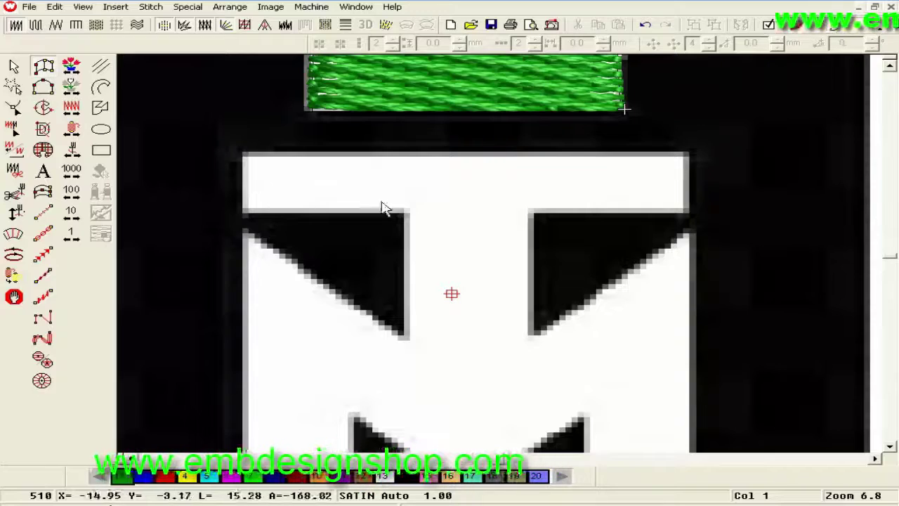
{"action": "scroll", "coordinate": [450, 267], "scroll_direction": "up", "scroll_amount": 4}
{"action": "scroll", "coordinate": [509, 309], "scroll_direction": "up", "scroll_amount": 2}
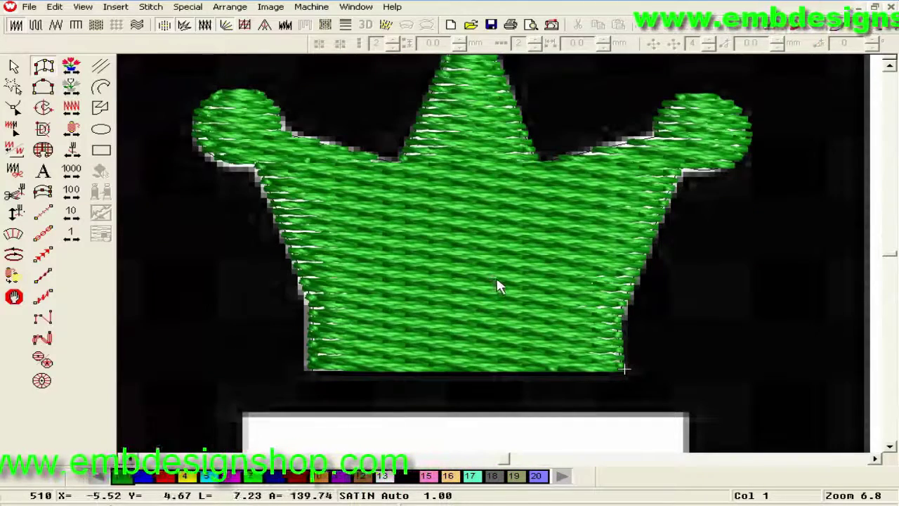
Step: Review the crown's fill stitch settings and general dimensions in its object properties without changing them
{"action": "key", "text": "Escape"}
{"action": "double_click", "coordinate": [497, 287]}
{"action": "left_click", "coordinate": [274, 130]}
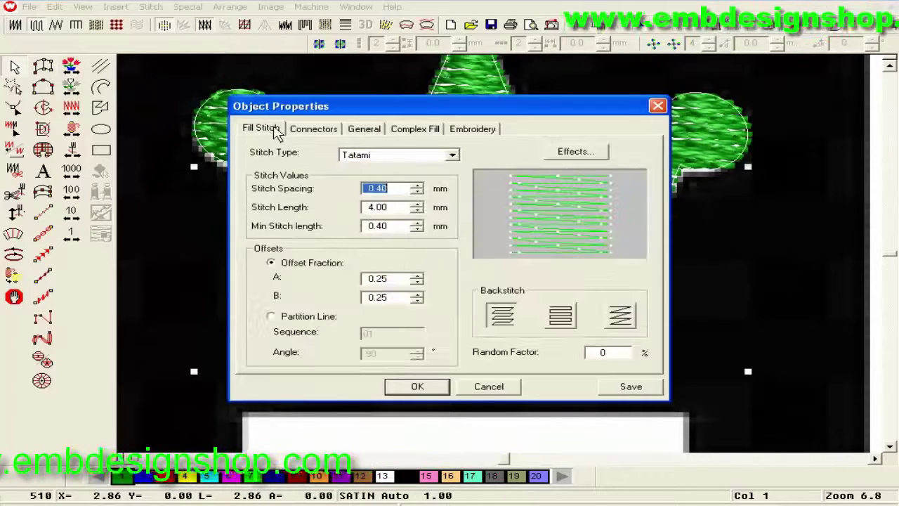
{"action": "left_click", "coordinate": [364, 131]}
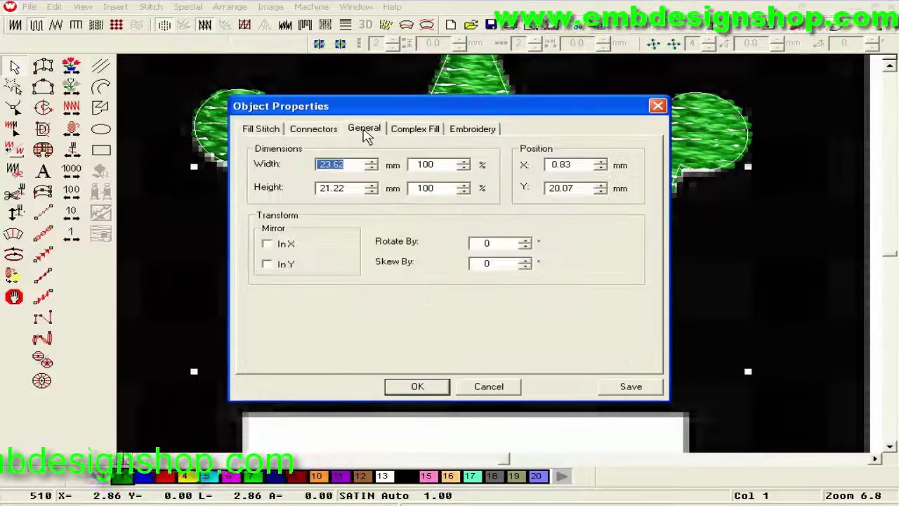
{"action": "key", "text": "Escape"}
{"action": "double_click", "coordinate": [445, 241]}
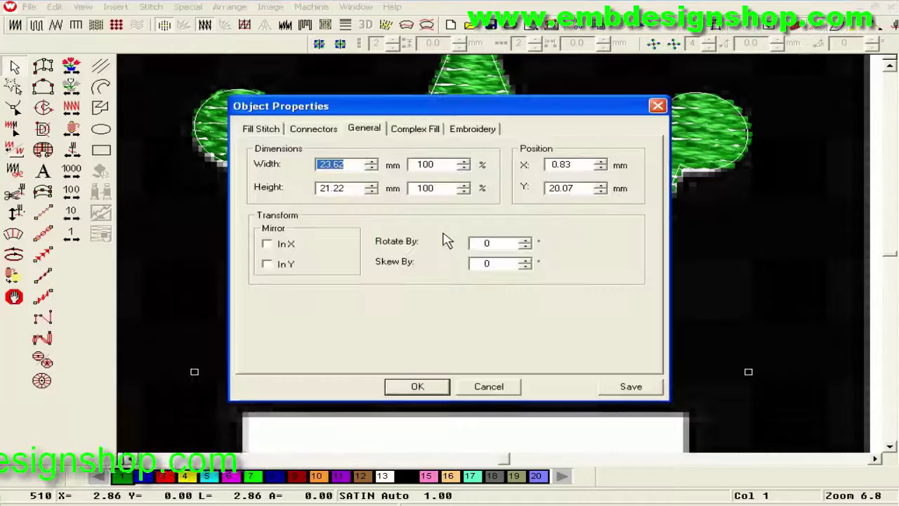
{"action": "key", "text": "Escape"}
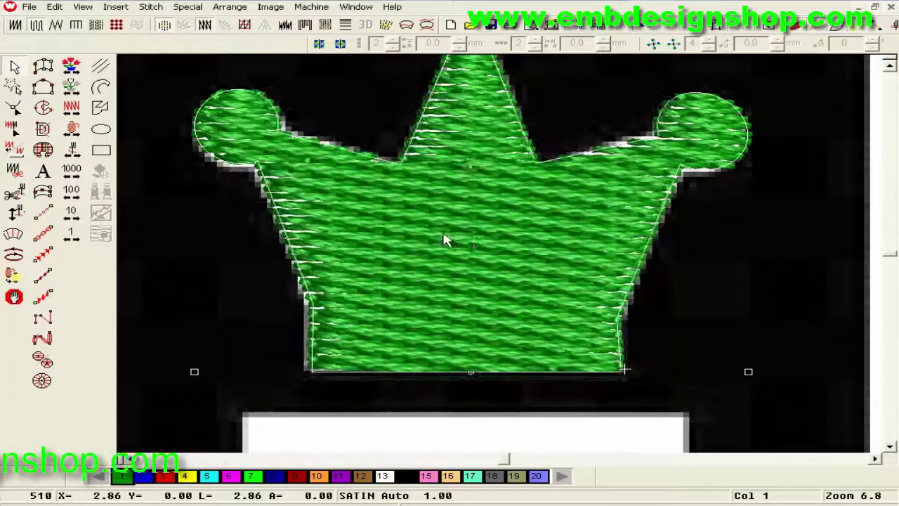
Step: Digitize the T's horizontal top bar as a satin column about 19 mm long and generate its stitches
{"action": "scroll", "coordinate": [501, 266], "scroll_direction": "down", "scroll_amount": 3}
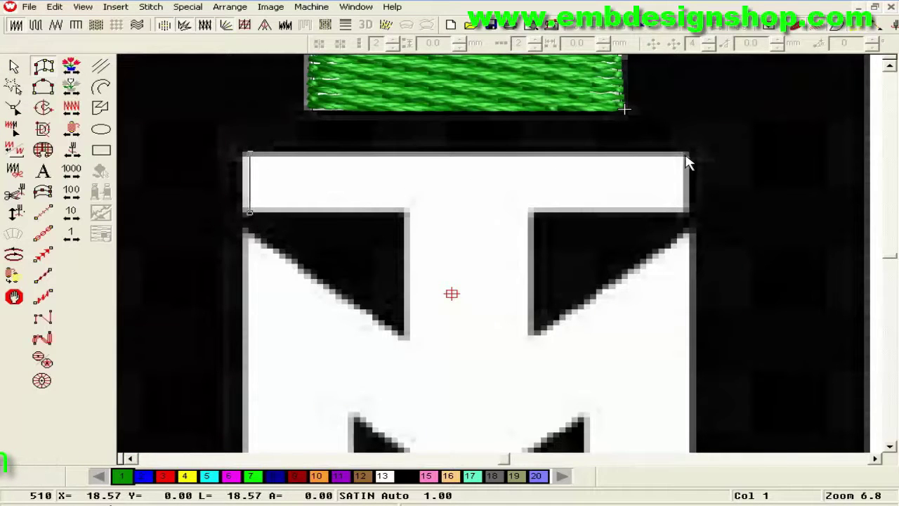
{"action": "key", "text": "Return"}
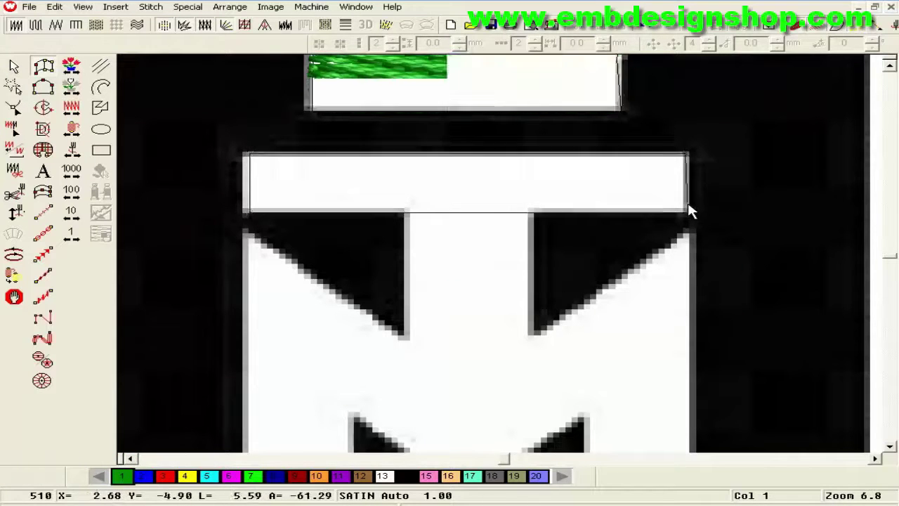
Step: Narrow the T's horizontal top bar slightly and nudge it left to centre it on the artwork
{"action": "left_click_drag", "start_coordinate": [689, 183], "coordinate": [681, 189]}
{"action": "key", "text": "Left"}
{"action": "key", "text": "Left"}
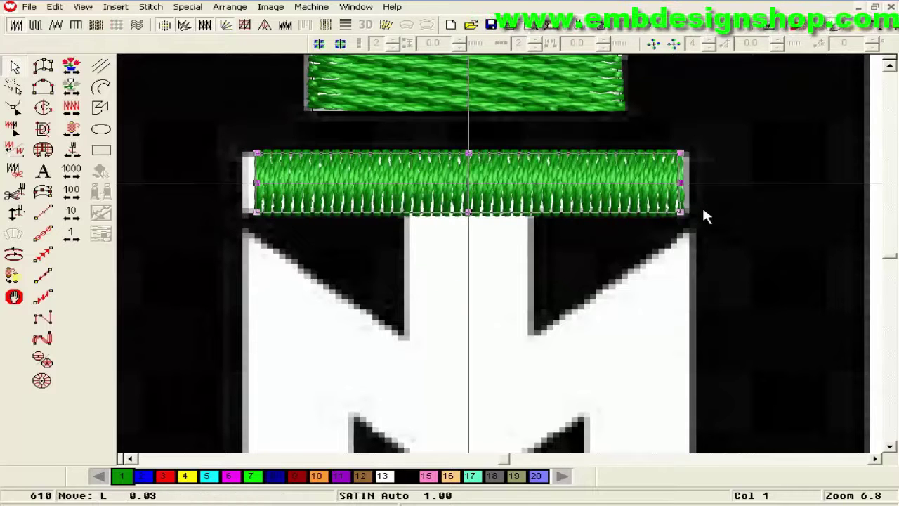
Step: Start a satin column for the M's left leg with a point pair along its bottom edge, about 4.6 mm wide
{"action": "left_click", "coordinate": [44, 69]}
{"action": "scroll", "coordinate": [378, 270], "scroll_direction": "down", "scroll_amount": 3}
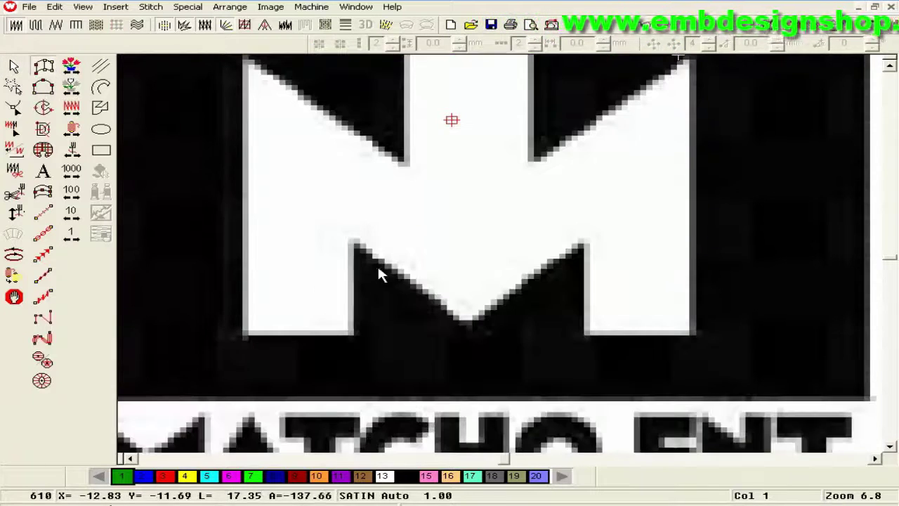
{"action": "scroll", "coordinate": [377, 270], "scroll_direction": "up", "scroll_amount": 1}
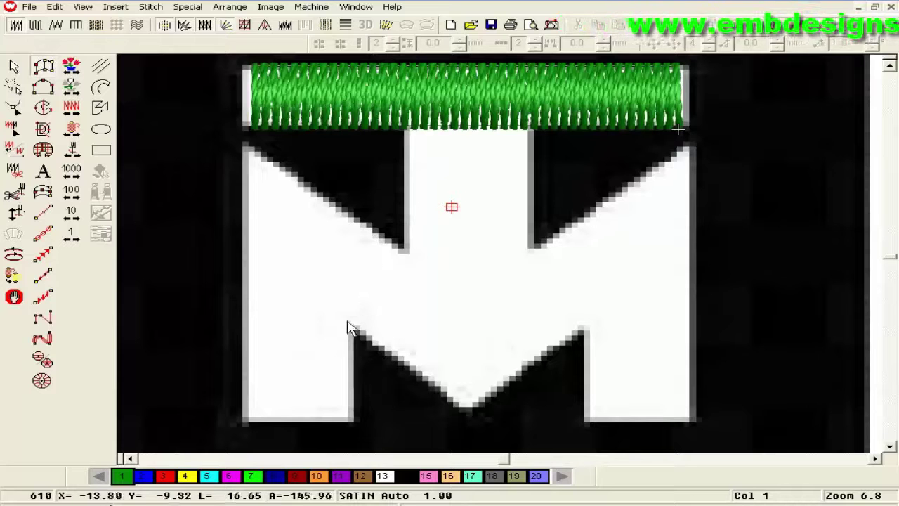
{"action": "left_click", "coordinate": [247, 421]}
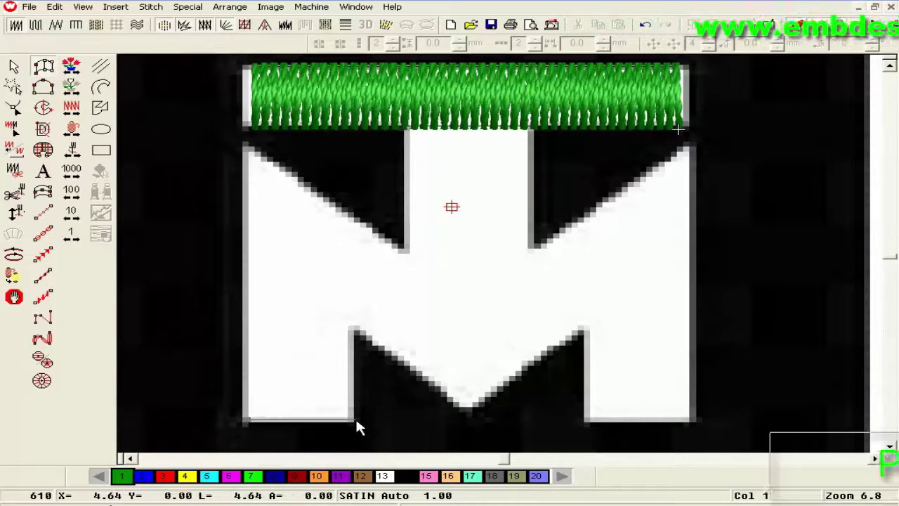
{"action": "left_click", "coordinate": [356, 418]}
{"action": "left_click", "coordinate": [249, 149]}
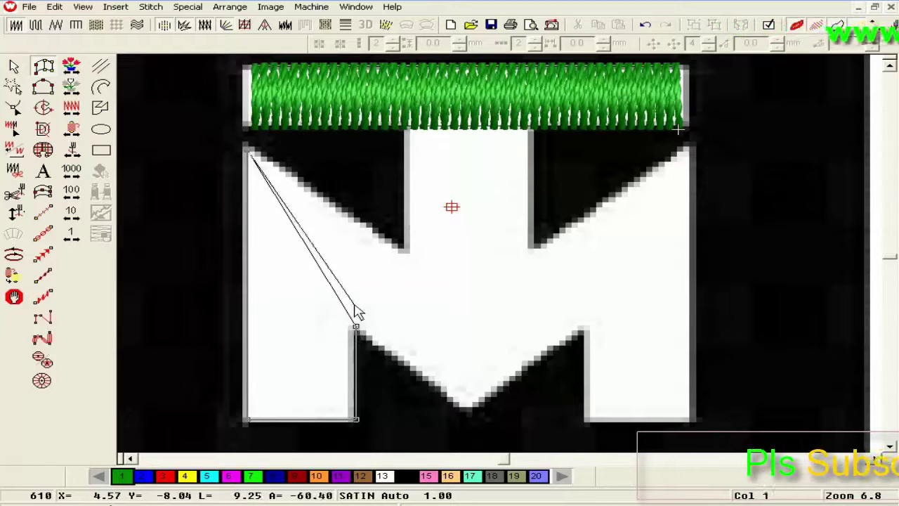
{"action": "key", "text": "BackSpace"}
{"action": "key", "text": "BackSpace"}
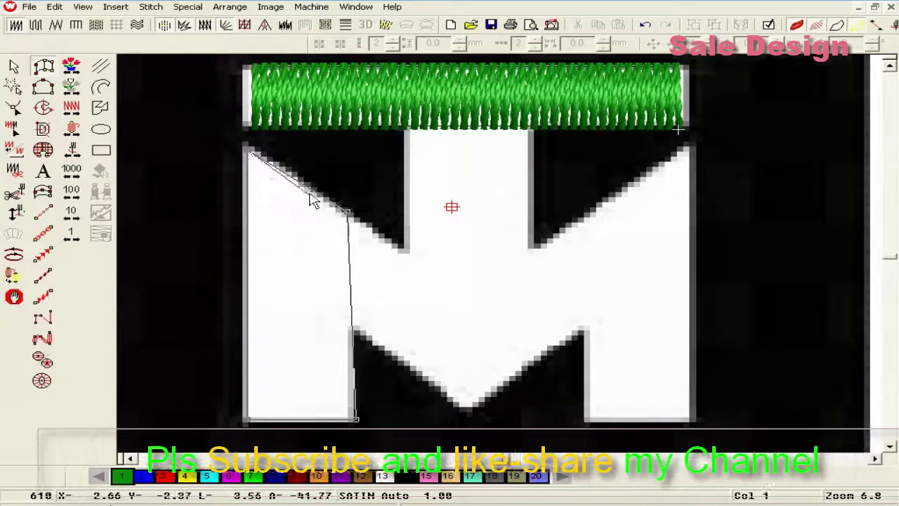
{"action": "left_click", "coordinate": [249, 270]}
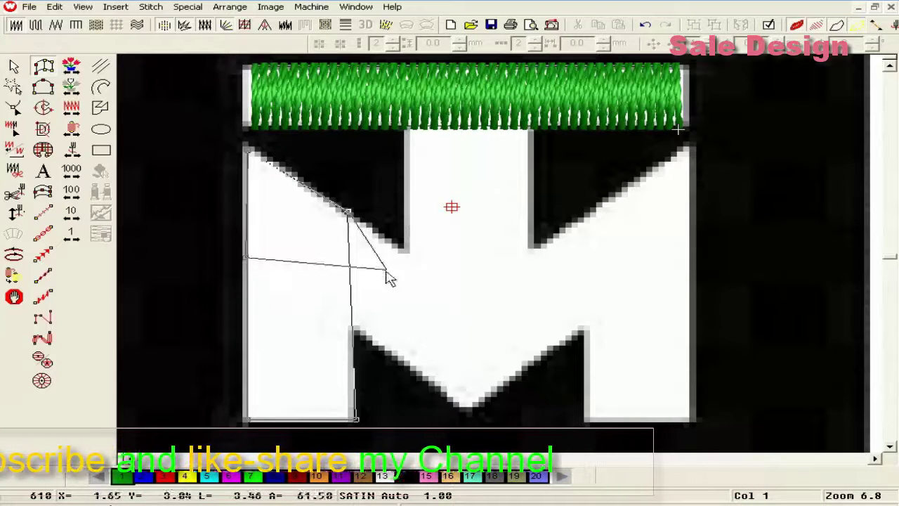
{"action": "key", "text": "BackSpace"}
{"action": "key", "text": "BackSpace"}
{"action": "key", "text": "BackSpace"}
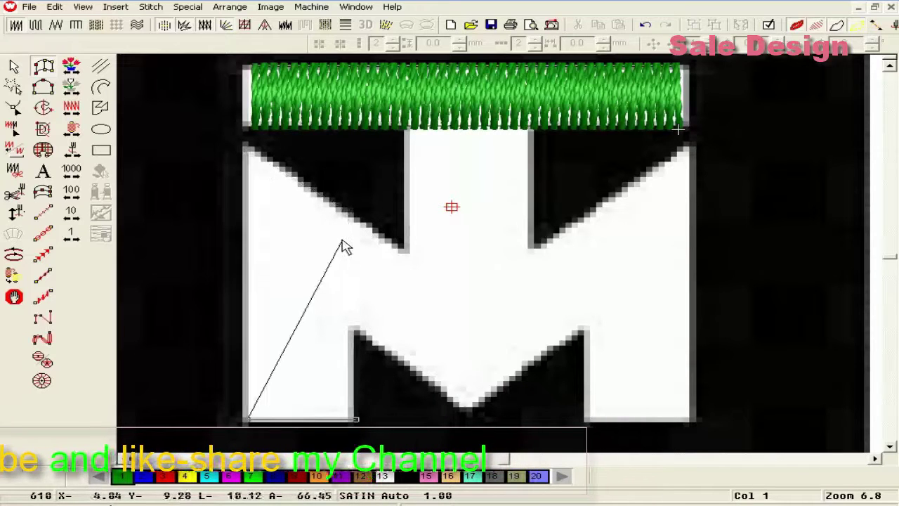
Step: Complete the M's left leg column up to its slanted top edge and generate its stitches
{"action": "left_click", "coordinate": [249, 154]}
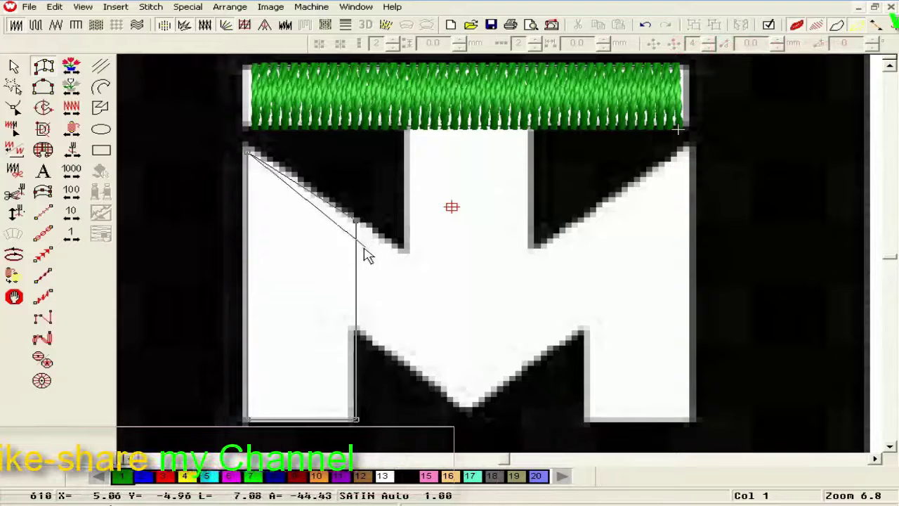
{"action": "left_click", "coordinate": [248, 251]}
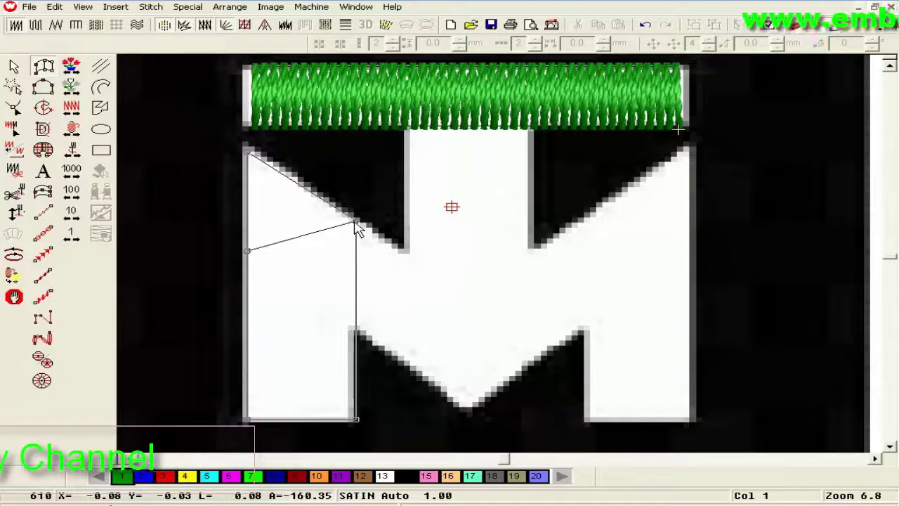
{"action": "left_click", "coordinate": [247, 155]}
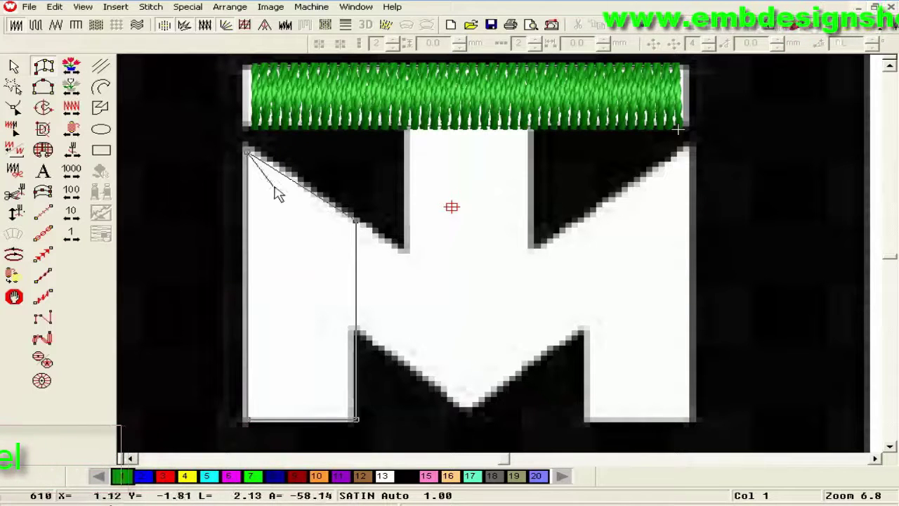
{"action": "key", "text": "Return"}
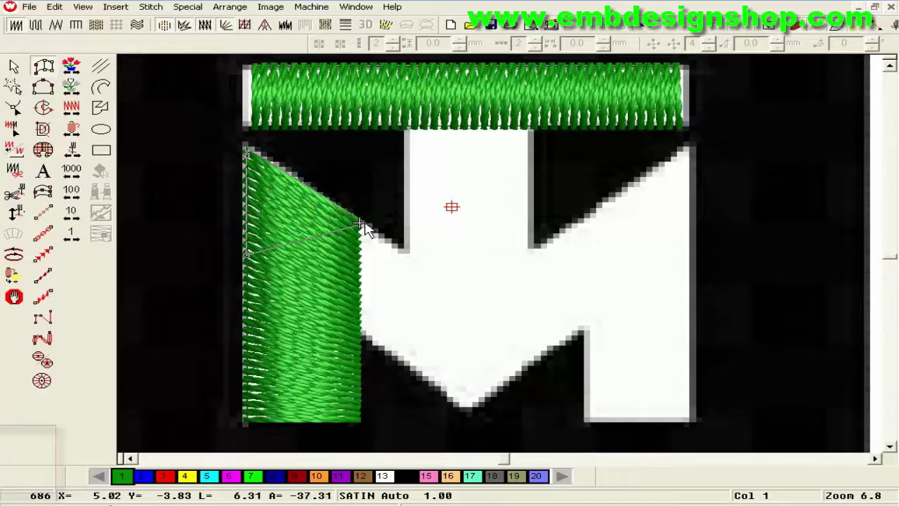
Step: Digitize the M's left diagonal as a satin column from the left leg's top to the centre point and generate its stitches
{"action": "left_click", "coordinate": [359, 223]}
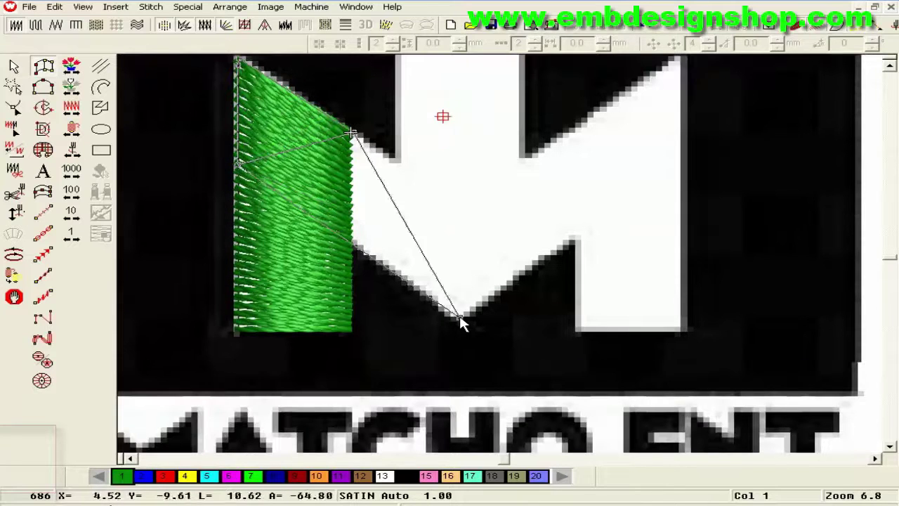
{"action": "left_click", "coordinate": [455, 194]}
{"action": "scroll", "coordinate": [476, 267], "scroll_direction": "up", "scroll_amount": 2}
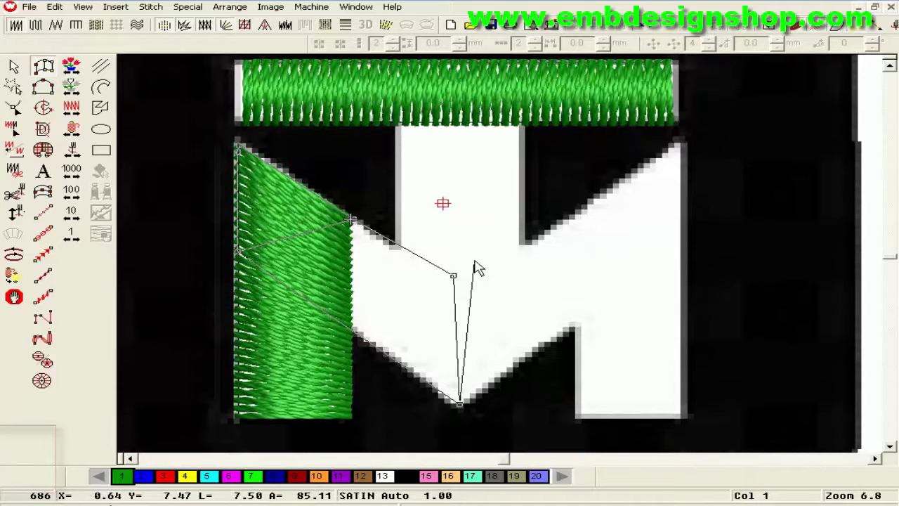
{"action": "key", "text": "Return"}
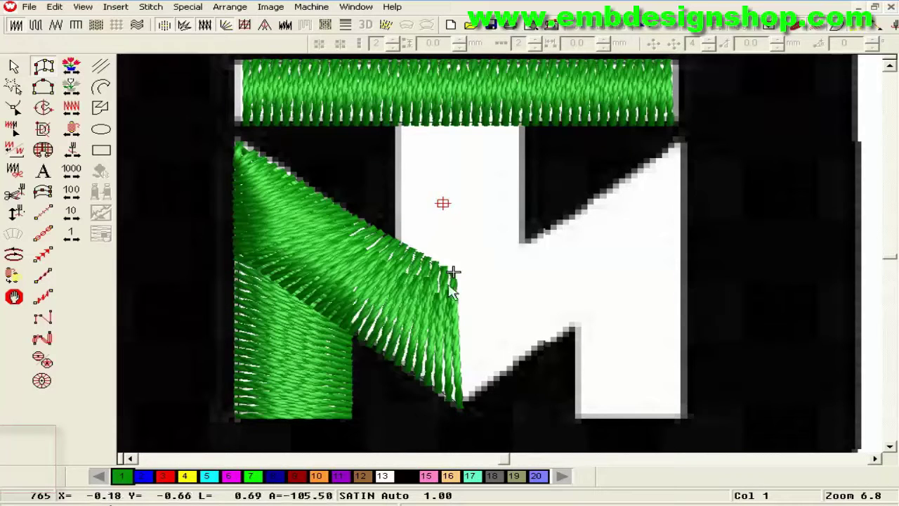
{"action": "key", "text": "Escape"}
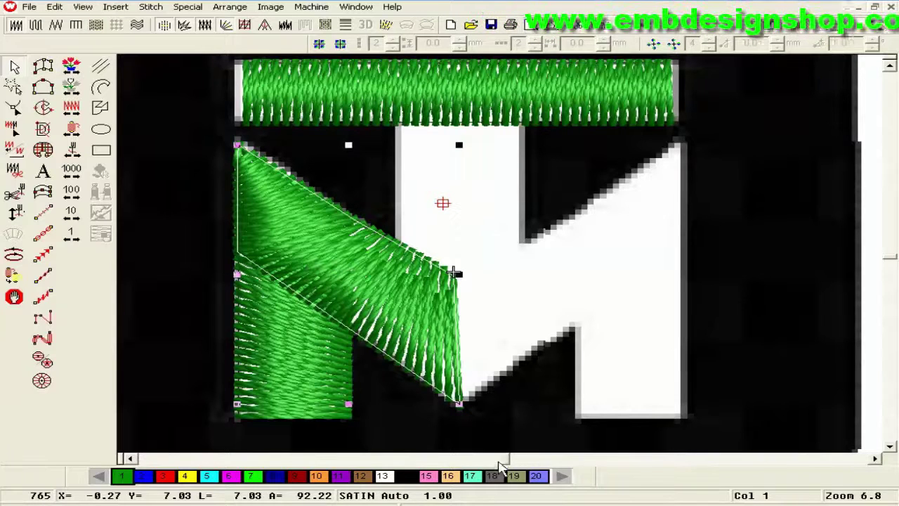
Step: Reshape the M's left diagonal in plain stitch view by moving its start point slightly up toward the upper corner, then restore TrueView
{"action": "left_click", "coordinate": [22, 301]}
{"action": "scroll", "coordinate": [264, 302], "scroll_direction": "up", "scroll_amount": 1}
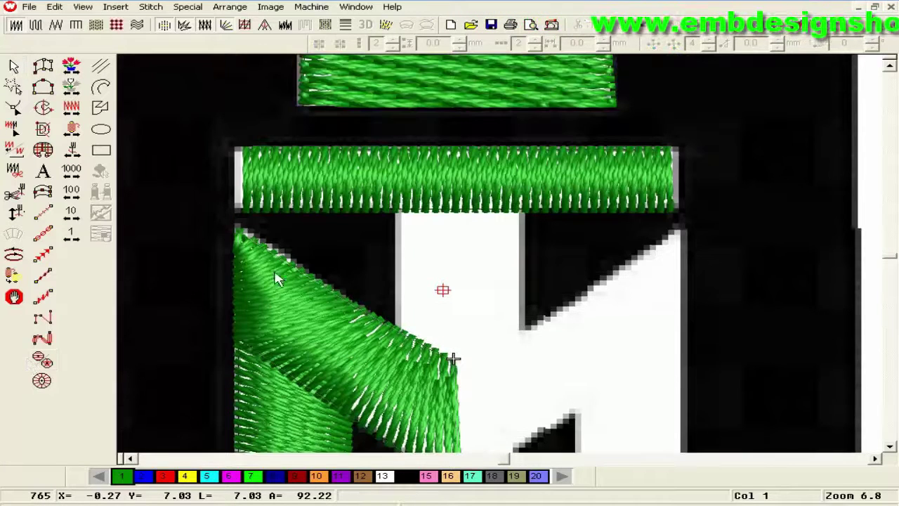
{"action": "left_click", "coordinate": [276, 278]}
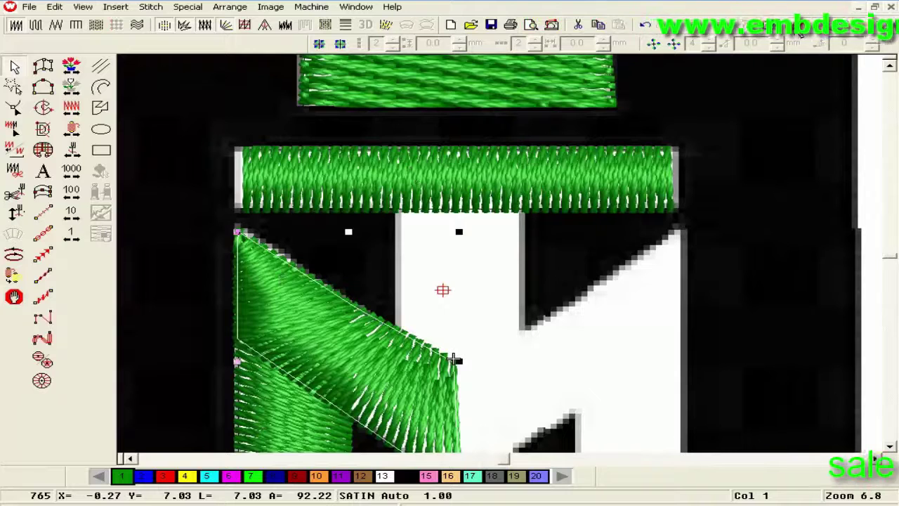
{"action": "left_click", "coordinate": [795, 26]}
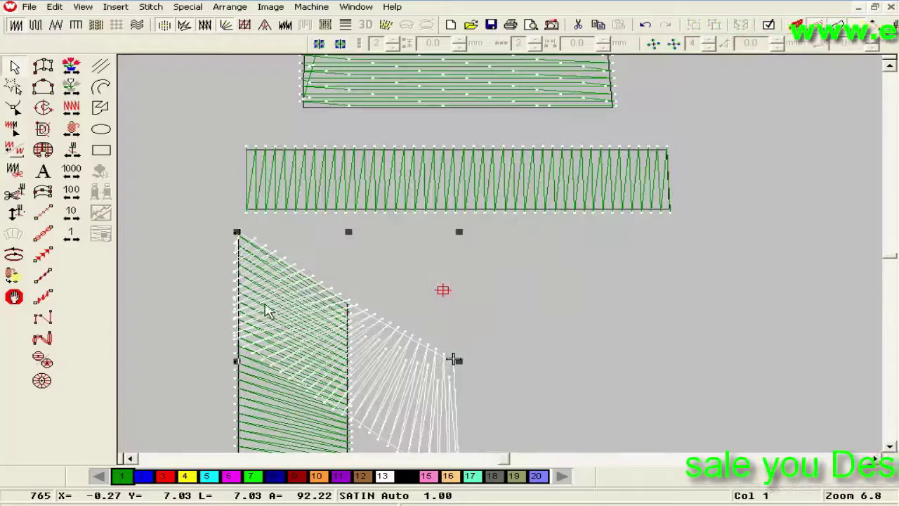
{"action": "left_click", "coordinate": [13, 108]}
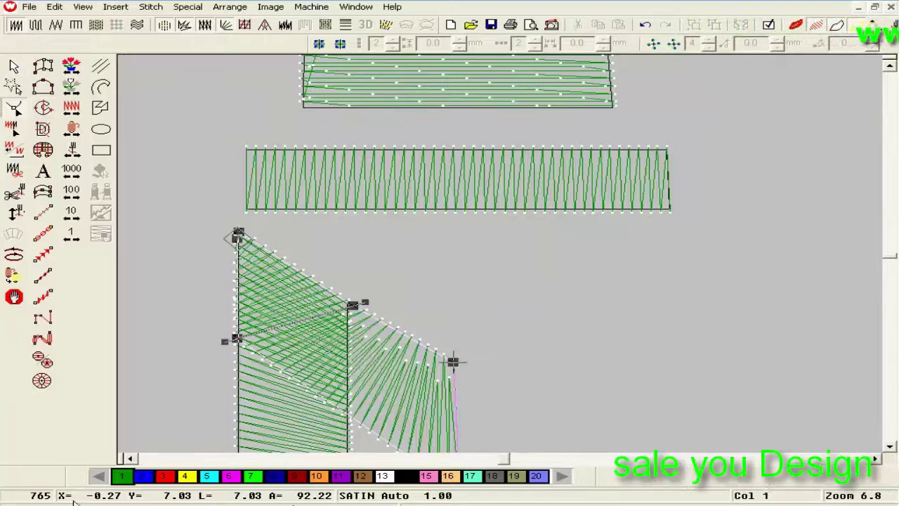
{"action": "left_click", "coordinate": [131, 460]}
{"action": "left_click", "coordinate": [131, 460]}
{"action": "left_click", "coordinate": [131, 460]}
{"action": "key", "text": "z"}
{"action": "key", "text": "z"}
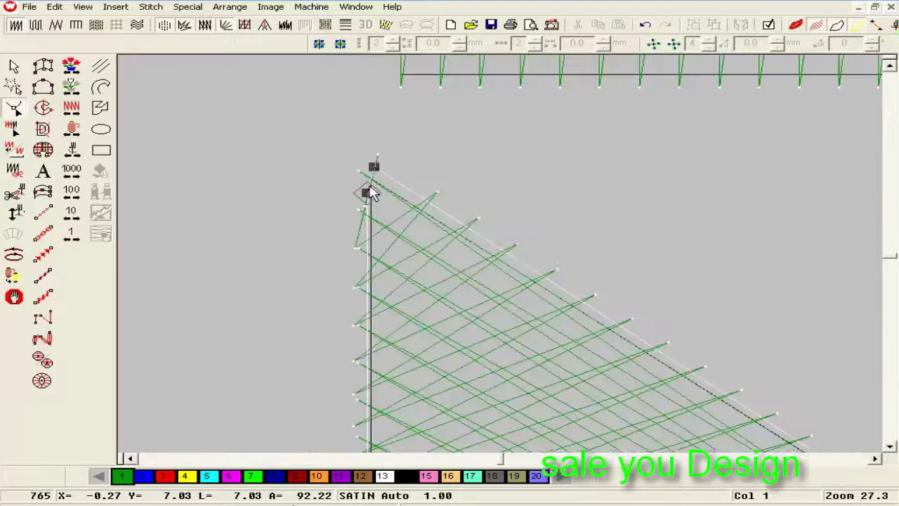
{"action": "left_click_drag", "start_coordinate": [367, 191], "coordinate": [370, 181]}
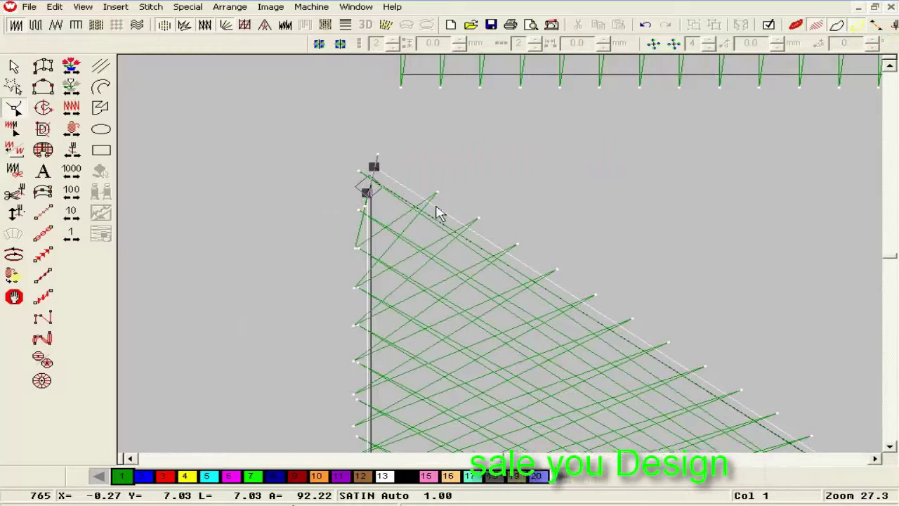
{"action": "key", "text": "shift+z"}
{"action": "key", "text": "shift+z"}
{"action": "key", "text": "shift+z"}
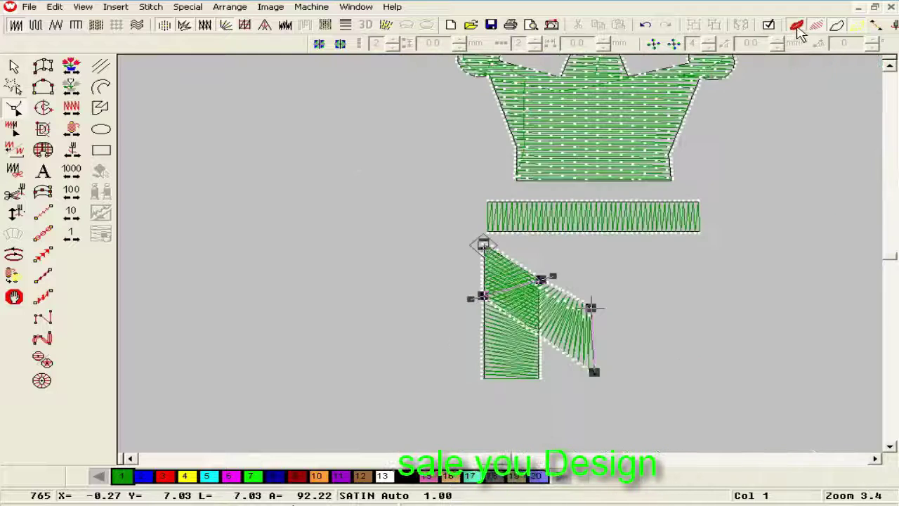
{"action": "left_click", "coordinate": [795, 27]}
{"action": "key", "text": "Escape"}
Step: Create a horizontally mirrored copy of the M's left leg and left diagonal
{"action": "left_click_drag", "start_coordinate": [427, 422], "coordinate": [634, 246]}
{"action": "right_click", "coordinate": [541, 299]}
{"action": "mouse_move", "coordinate": [682, 505]}
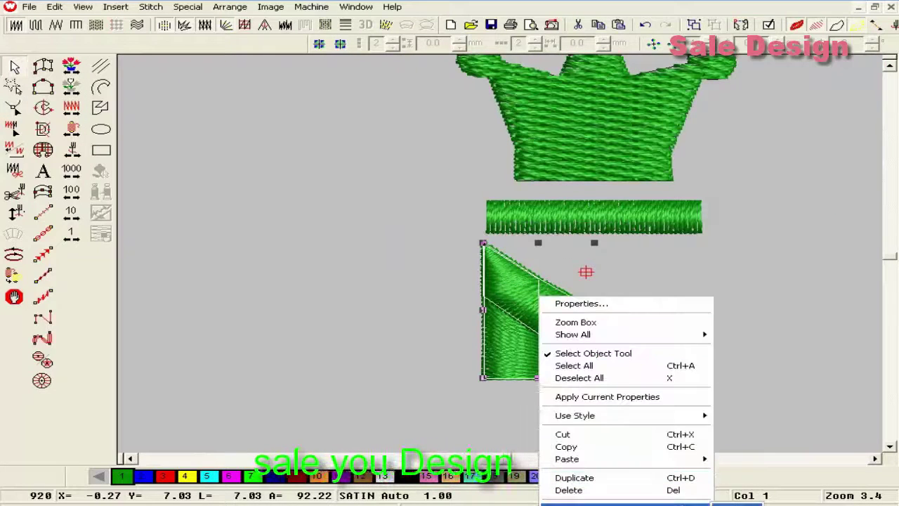
{"action": "left_click", "coordinate": [727, 503]}
Step: Move the mirrored M half right onto the artwork's right leg so both diagonals meet at the M's centre, with the background artwork displayed
{"action": "key", "text": "Right"}
{"action": "key", "text": "Right"}
{"action": "key", "text": "Right"}
{"action": "key", "text": "Right"}
{"action": "key", "text": "Right"}
{"action": "key", "text": "Right"}
{"action": "key", "text": "Right"}
{"action": "key", "text": "Right"}
{"action": "key", "text": "Right"}
{"action": "key", "text": "Right"}
{"action": "key", "text": "Right"}
{"action": "key", "text": "Right"}
{"action": "key", "text": "Right"}
{"action": "key", "text": "Right"}
{"action": "key", "text": "Right"}
{"action": "key", "text": "Right"}
{"action": "key", "text": "Right"}
{"action": "key", "text": "Right"}
{"action": "key", "text": "Right"}
{"action": "key", "text": "Right"}
{"action": "key", "text": "Right"}
{"action": "key", "text": "Right"}
{"action": "key", "text": "Right"}
{"action": "key", "text": "Right"}
{"action": "key", "text": "Right"}
{"action": "key", "text": "Right"}
{"action": "key", "text": "Right"}
{"action": "key", "text": "Right"}
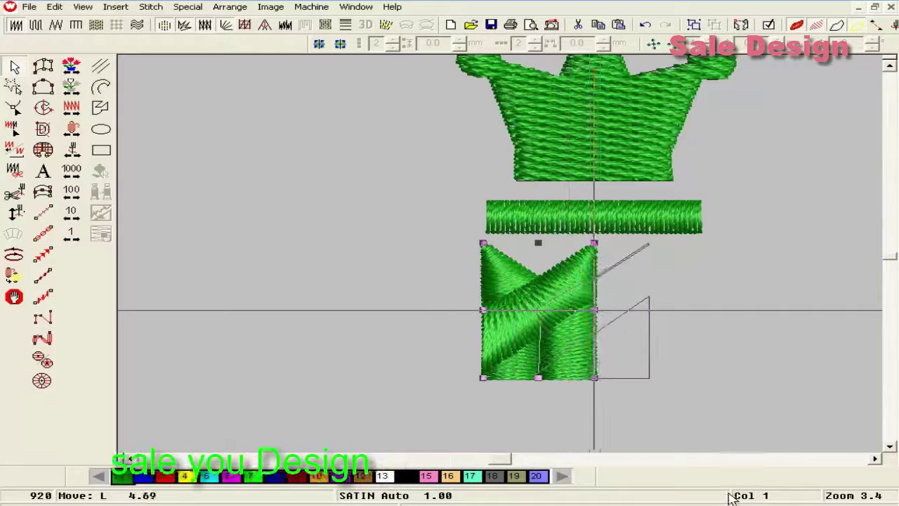
{"action": "left_click", "coordinate": [732, 494]}
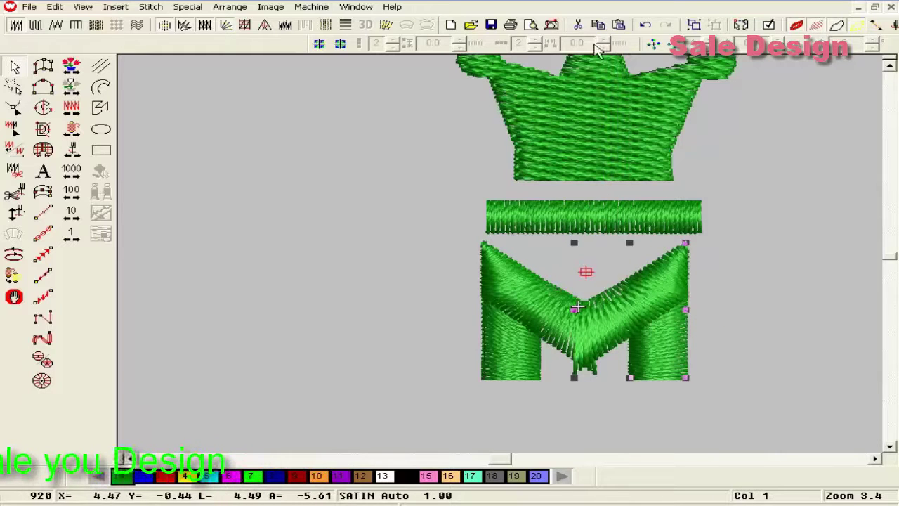
{"action": "key", "text": "d"}
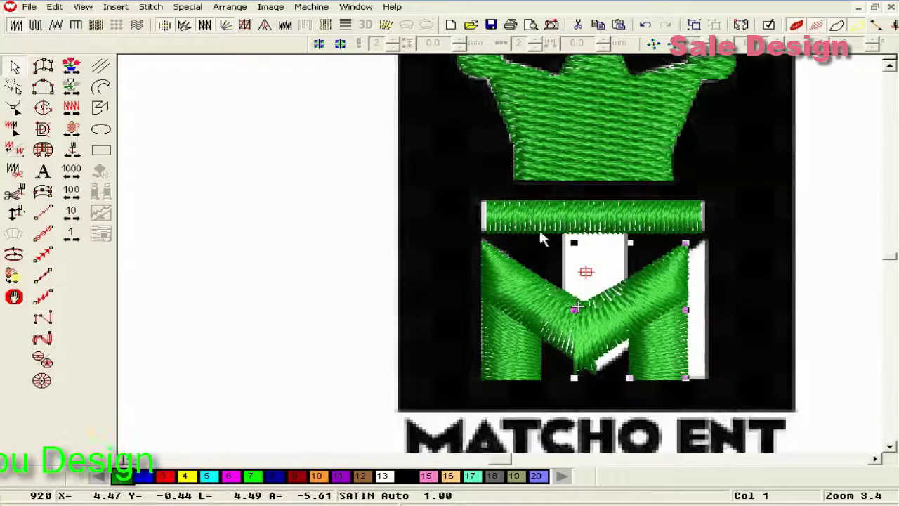
{"action": "left_click_drag", "start_coordinate": [573, 289], "coordinate": [584, 296]}
{"action": "key", "text": "Escape"}
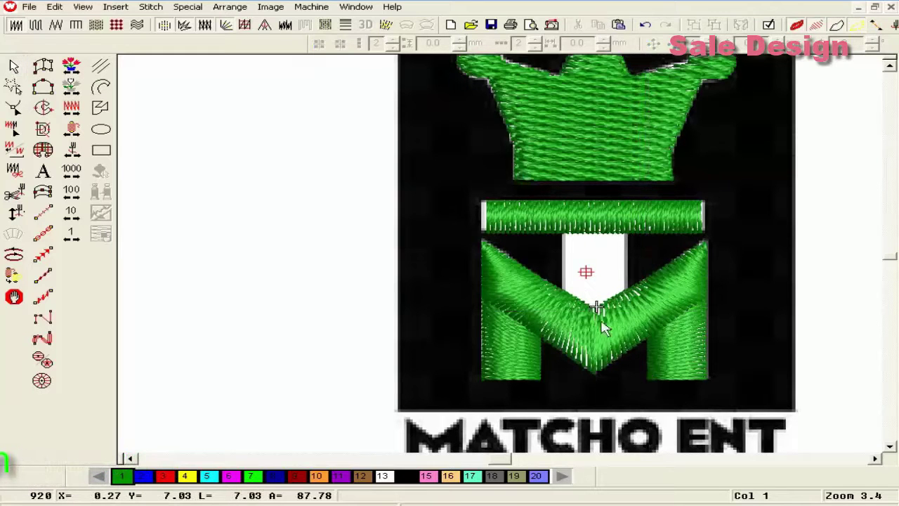
Step: Digitize the T's stem as a satin column about 5 mm wide and 9.5 mm long, from the crossbar down into the M's centre
{"action": "left_click", "coordinate": [875, 458]}
{"action": "left_click", "coordinate": [876, 458]}
{"action": "key", "text": "z"}
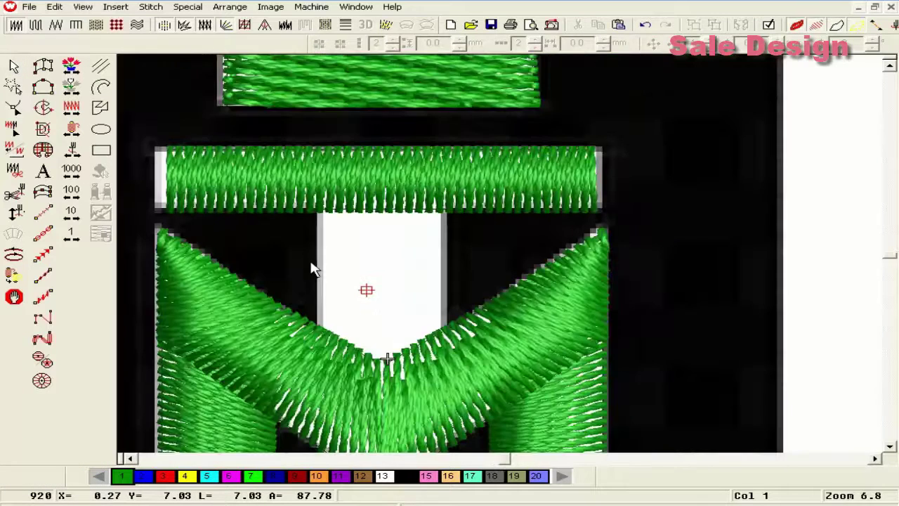
{"action": "scroll", "coordinate": [311, 267], "scroll_direction": "down", "scroll_amount": 1}
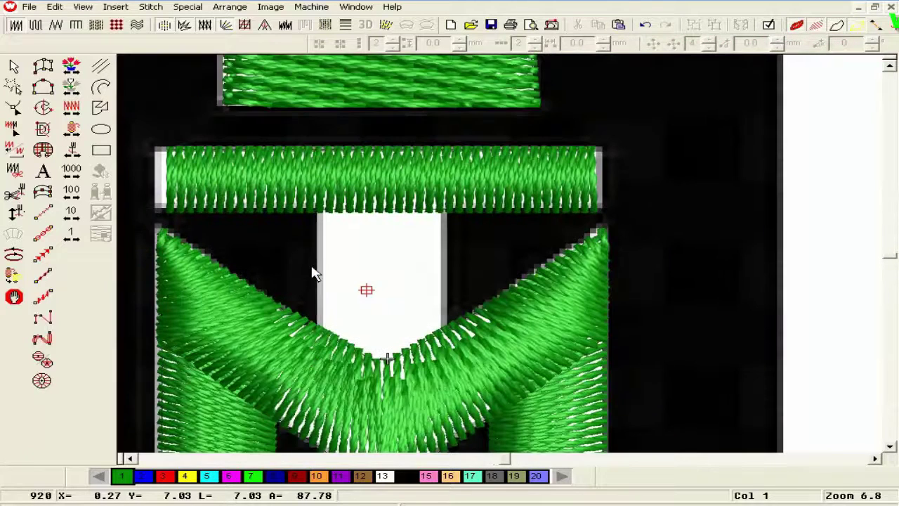
{"action": "scroll", "coordinate": [314, 274], "scroll_direction": "up", "scroll_amount": 2}
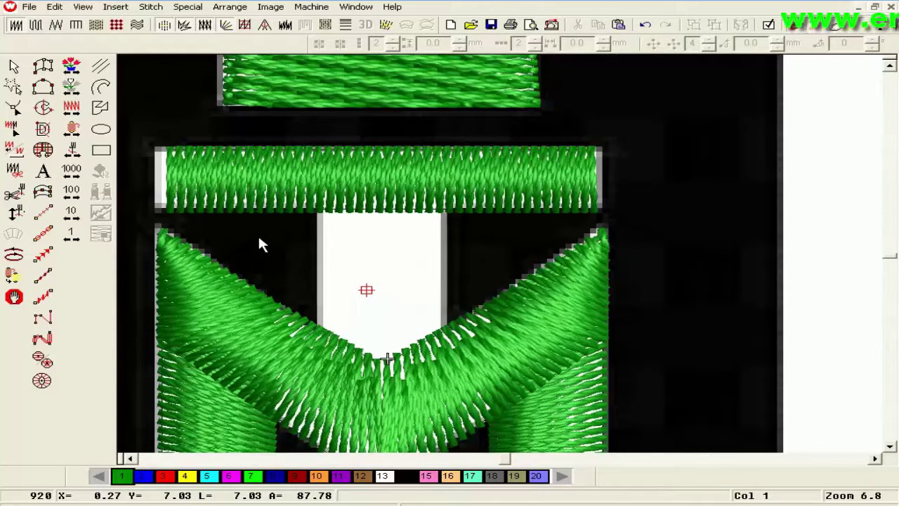
{"action": "left_click", "coordinate": [47, 83]}
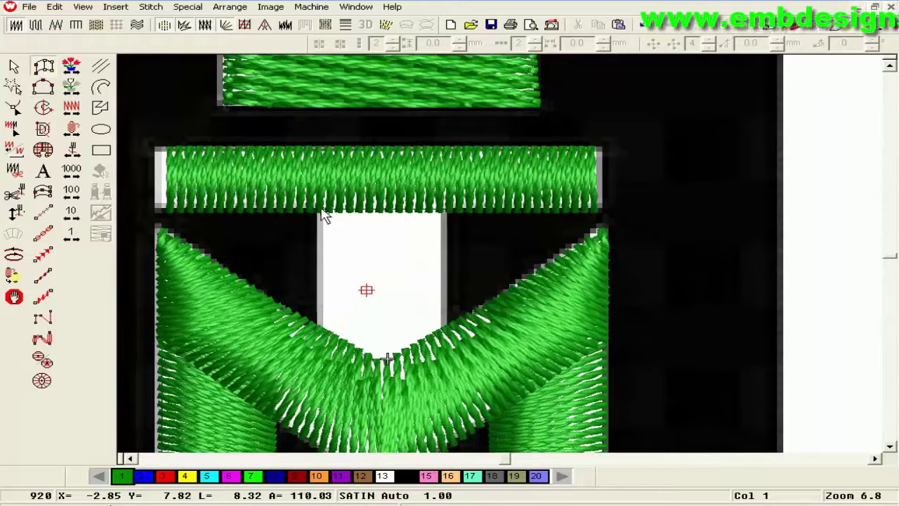
{"action": "left_click", "coordinate": [326, 210]}
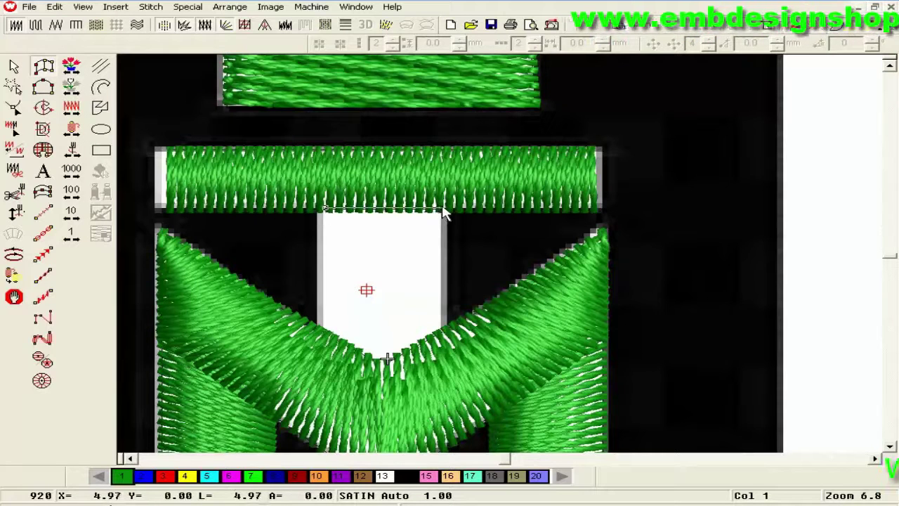
{"action": "left_click", "coordinate": [439, 209]}
{"action": "left_click", "coordinate": [325, 395]}
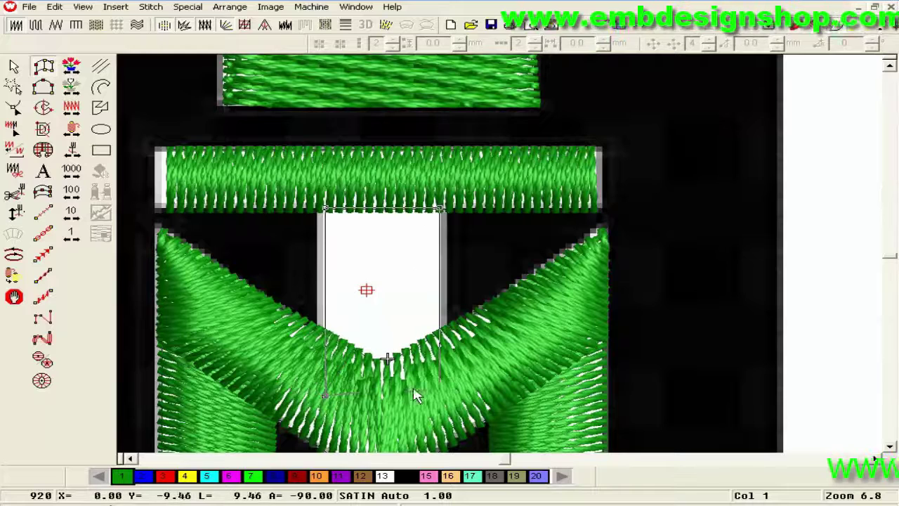
{"action": "left_click", "coordinate": [435, 394]}
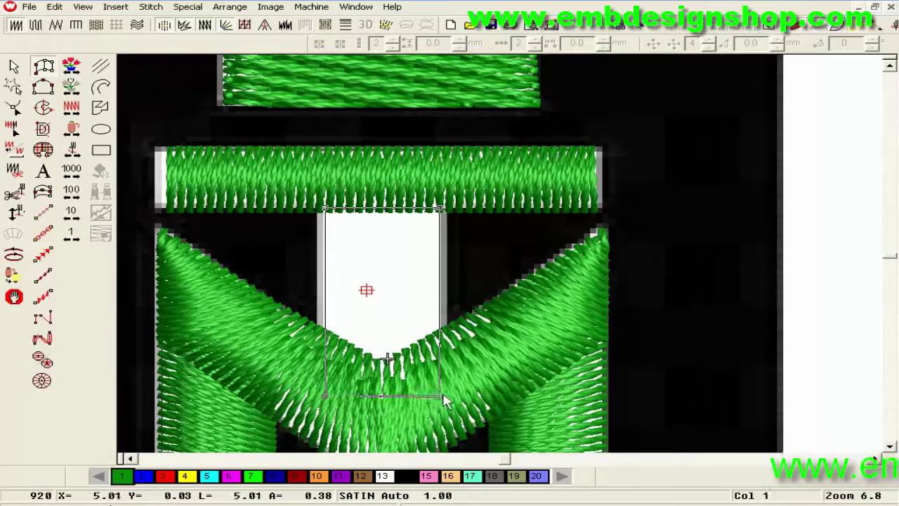
{"action": "key", "text": "Return"}
Step: Move all the M's pieces behind the T's stem in the stitch order so the M lies on top of the stem
{"action": "scroll", "coordinate": [455, 383], "scroll_direction": "down", "scroll_amount": 2}
{"action": "key", "text": "shift+z"}
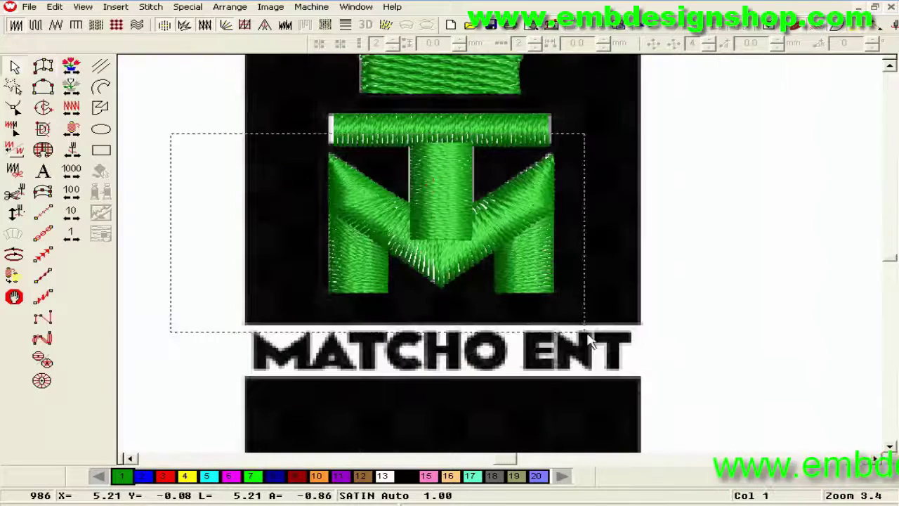
{"action": "left_click_drag", "start_coordinate": [587, 336], "coordinate": [588, 337]}
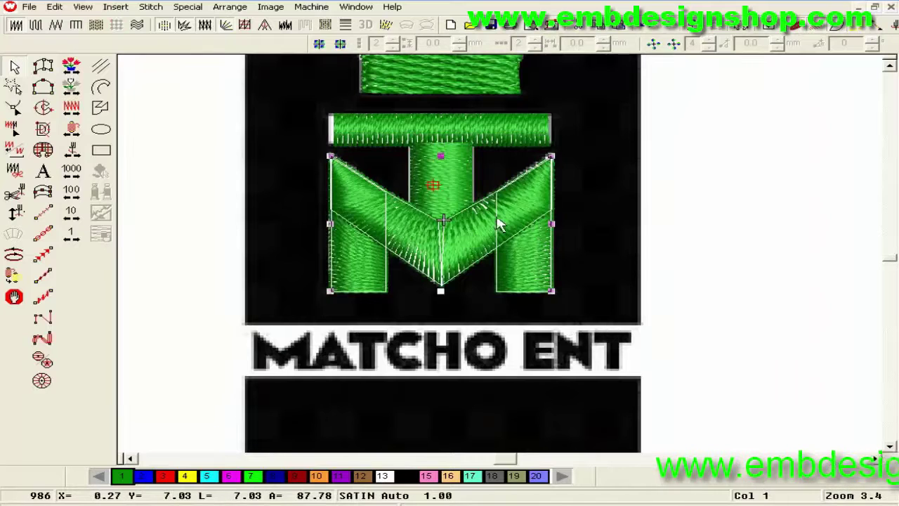
{"action": "key", "text": "Escape"}
{"action": "key", "text": "shift+z"}
Step: Nudge the T's crossbar slightly left over the stem
{"action": "key", "text": "z"}
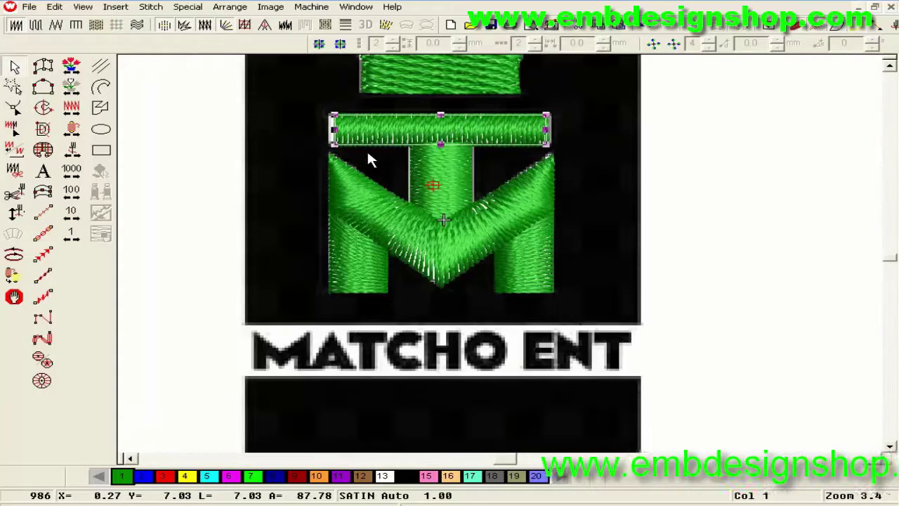
{"action": "key", "text": "Left"}
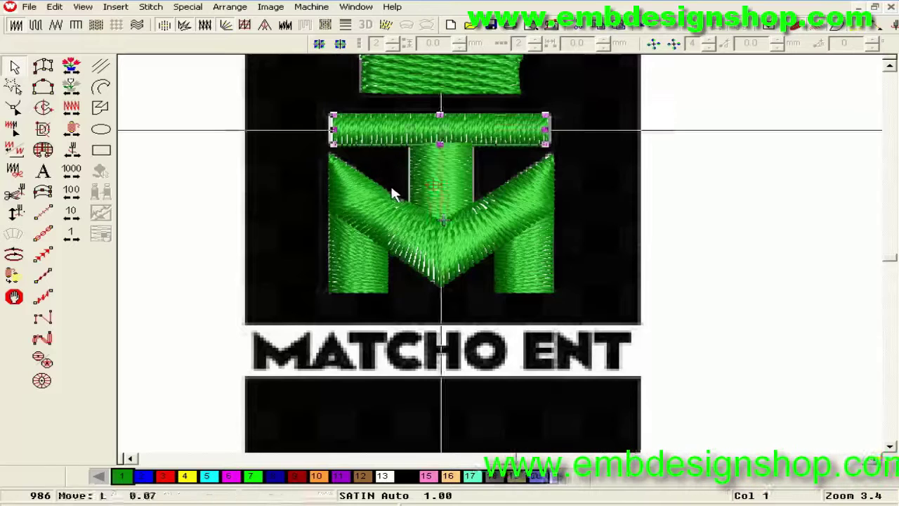
{"action": "key", "text": "Escape"}
{"action": "key", "text": "z"}
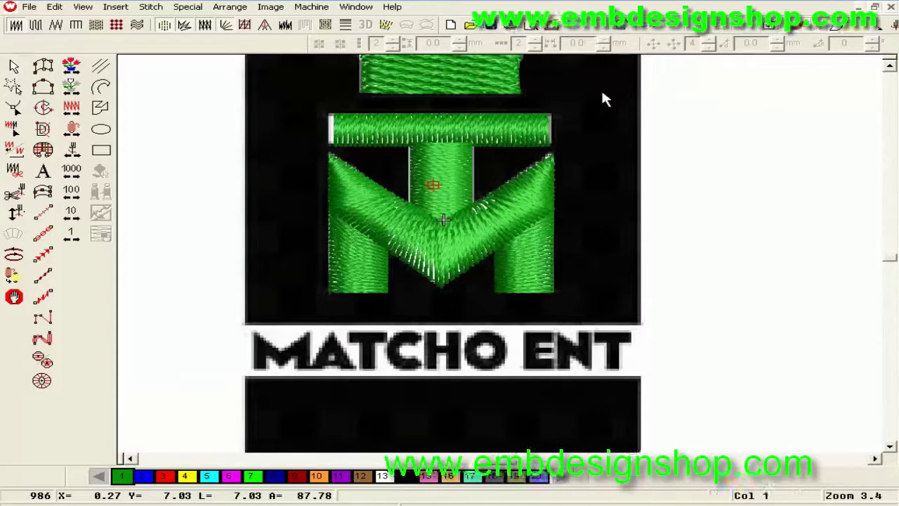
Step: Reshape the centre end points of the M's right and left diagonals so they meet, with the artwork and TrueView hidden
{"action": "key", "text": "d"}
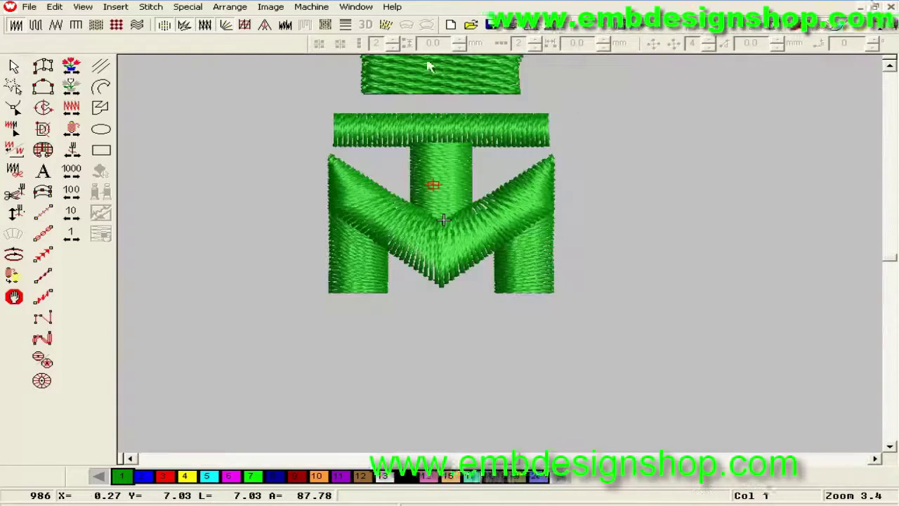
{"action": "key", "text": "z"}
{"action": "left_click", "coordinate": [796, 29]}
{"action": "key", "text": "z"}
{"action": "left_click", "coordinate": [321, 258]}
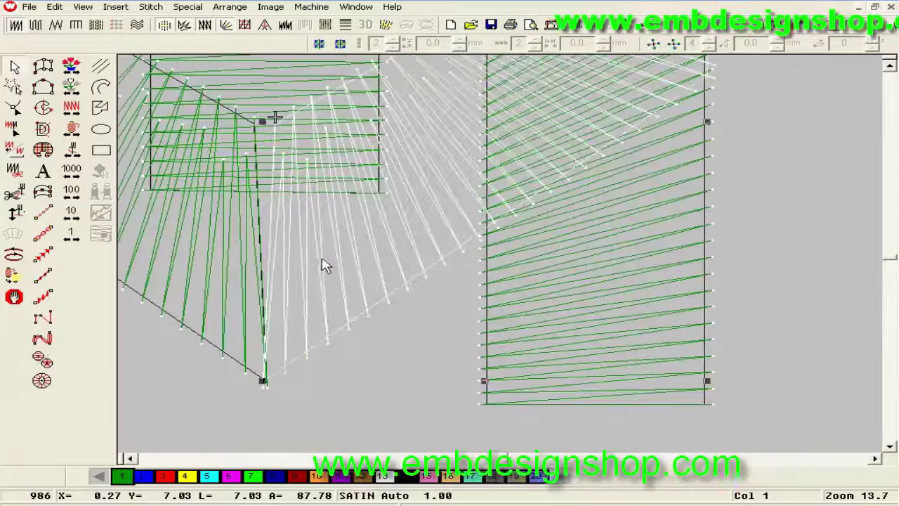
{"action": "key", "text": "h"}
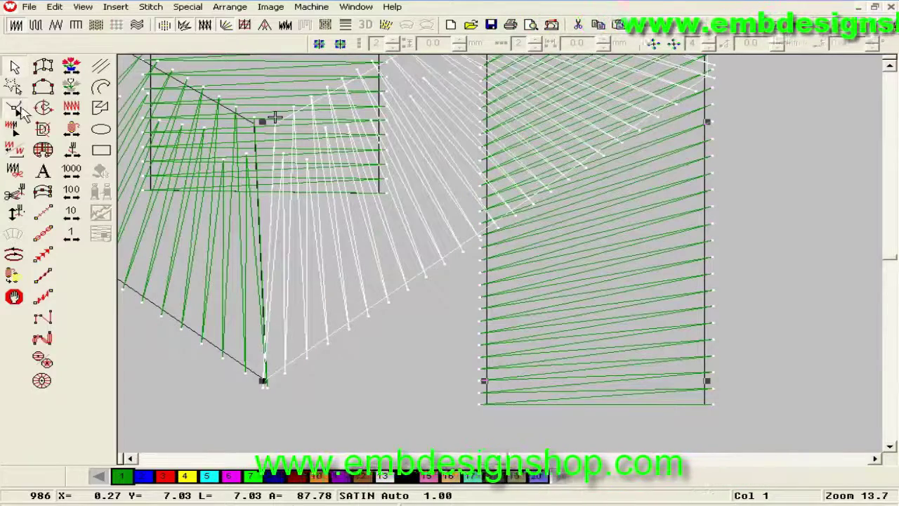
{"action": "left_click_drag", "start_coordinate": [274, 124], "coordinate": [264, 131]}
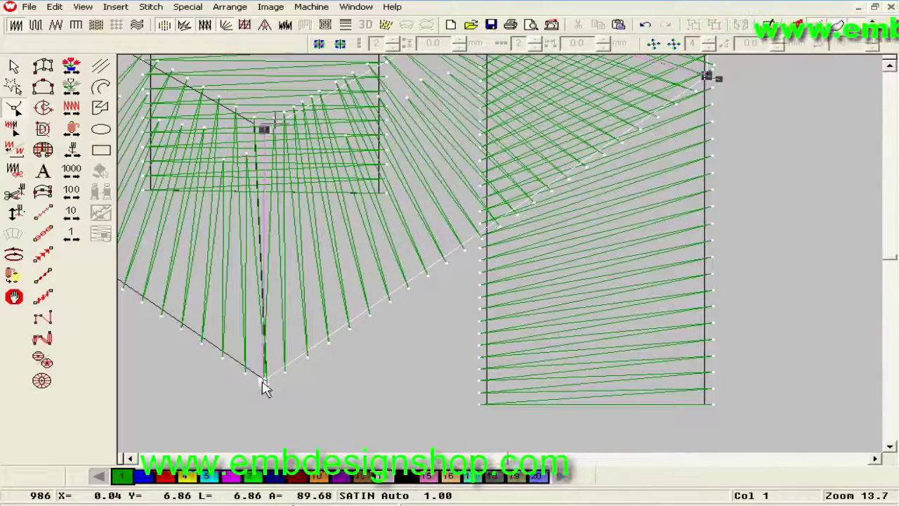
{"action": "left_click_drag", "start_coordinate": [263, 386], "coordinate": [268, 388]}
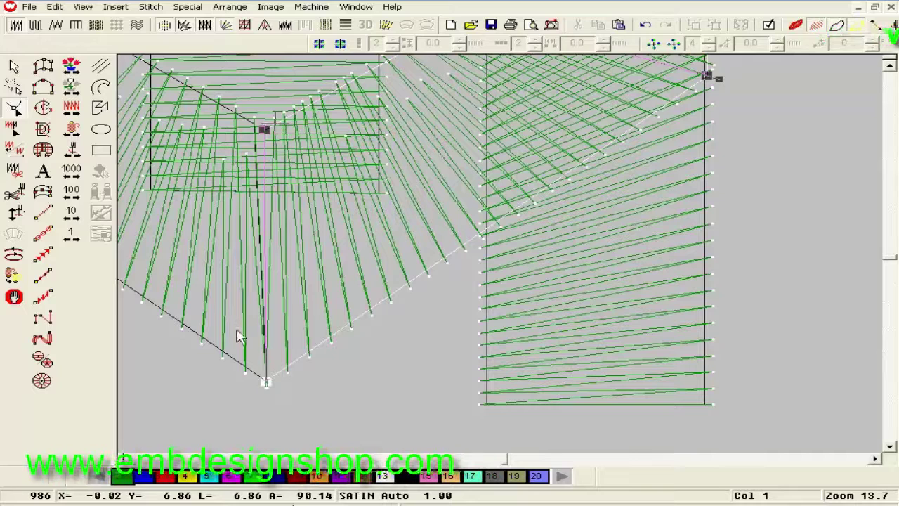
{"action": "left_click", "coordinate": [248, 370]}
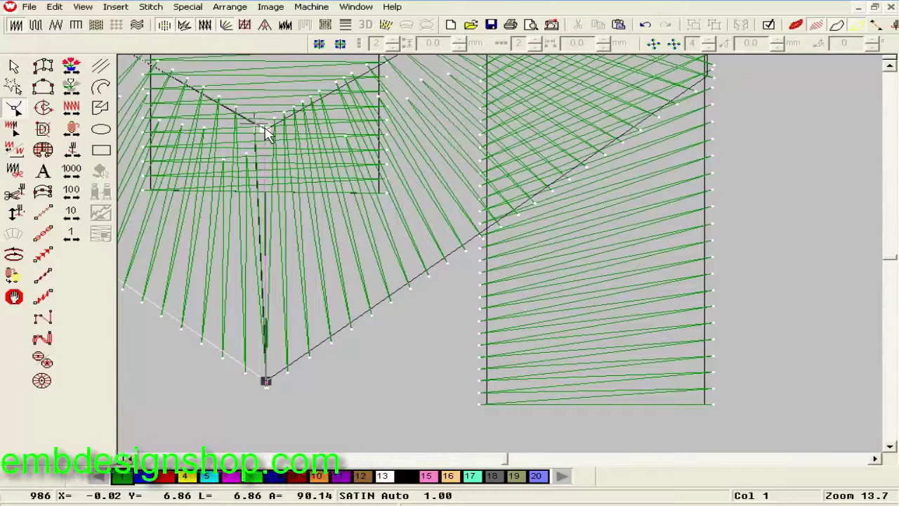
{"action": "left_click", "coordinate": [266, 134]}
Step: Resequence the crown to the start of the design and set its exit point at the crown's lower right corner
{"action": "scroll", "coordinate": [314, 161], "scroll_direction": "down", "scroll_amount": 2}
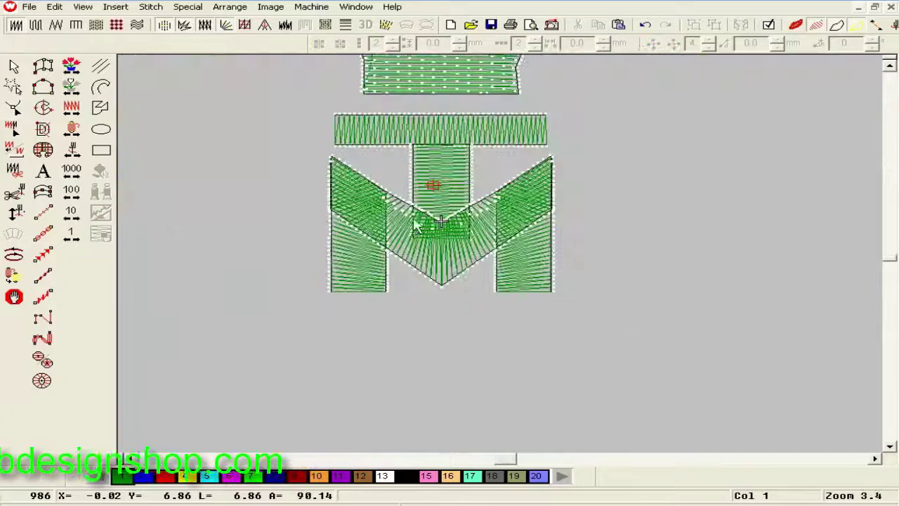
{"action": "scroll", "coordinate": [442, 221], "scroll_direction": "up", "scroll_amount": 3}
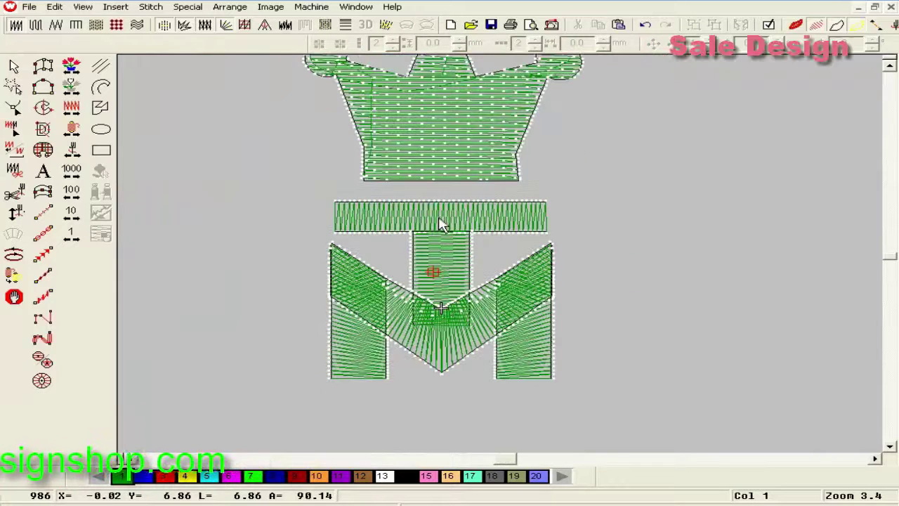
{"action": "scroll", "coordinate": [442, 223], "scroll_direction": "up", "scroll_amount": 3}
{"action": "left_click", "coordinate": [442, 221]}
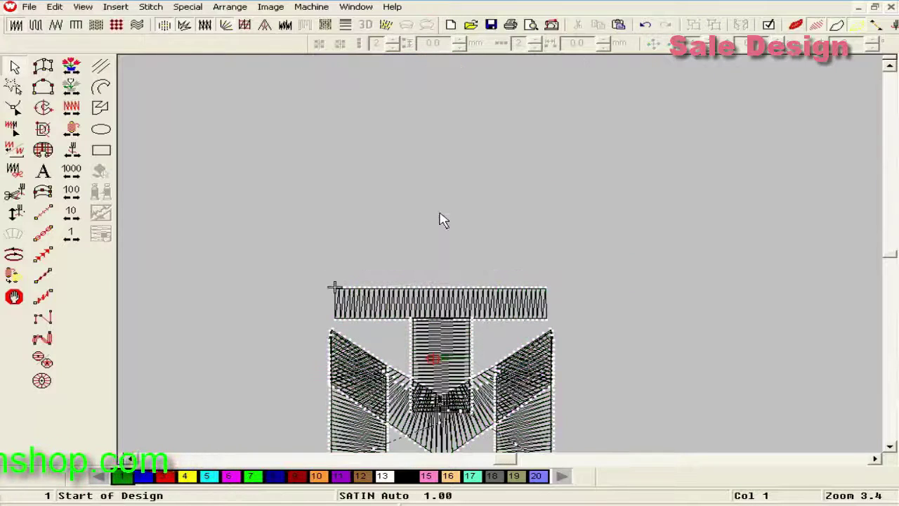
{"action": "left_click", "coordinate": [14, 111]}
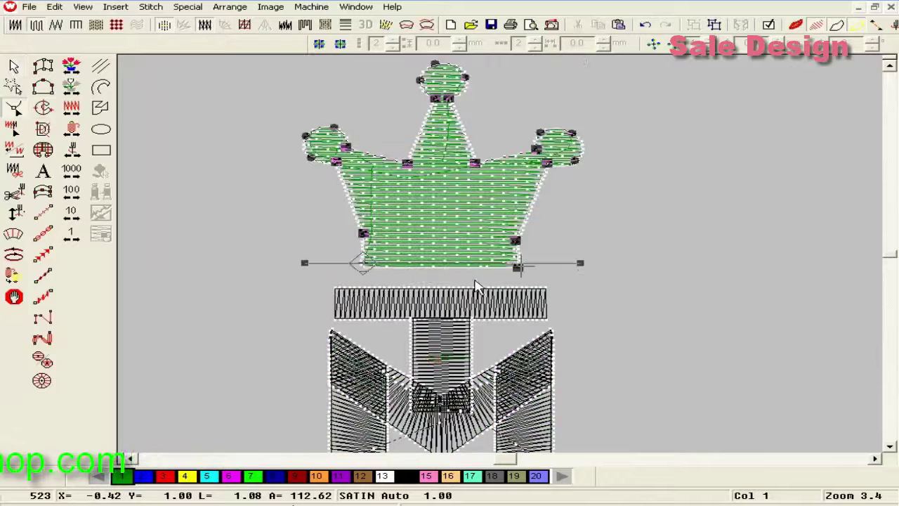
{"action": "key", "text": "Escape"}
Step: Resequence the T's crossbar to stitch directly after the crown and adjust its entry and exit points
{"action": "left_click", "coordinate": [510, 309]}
{"action": "key", "text": "ctrl+x"}
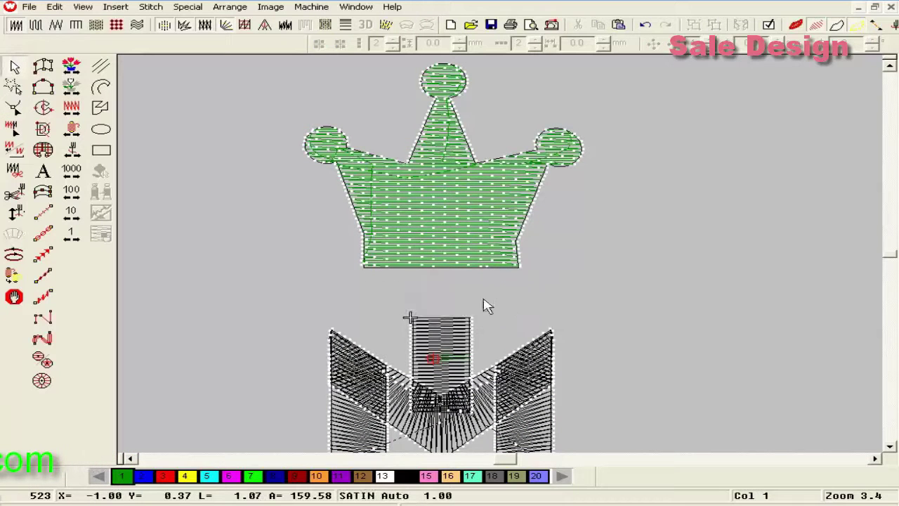
{"action": "key", "text": "ctrl+v"}
{"action": "left_click", "coordinate": [17, 109]}
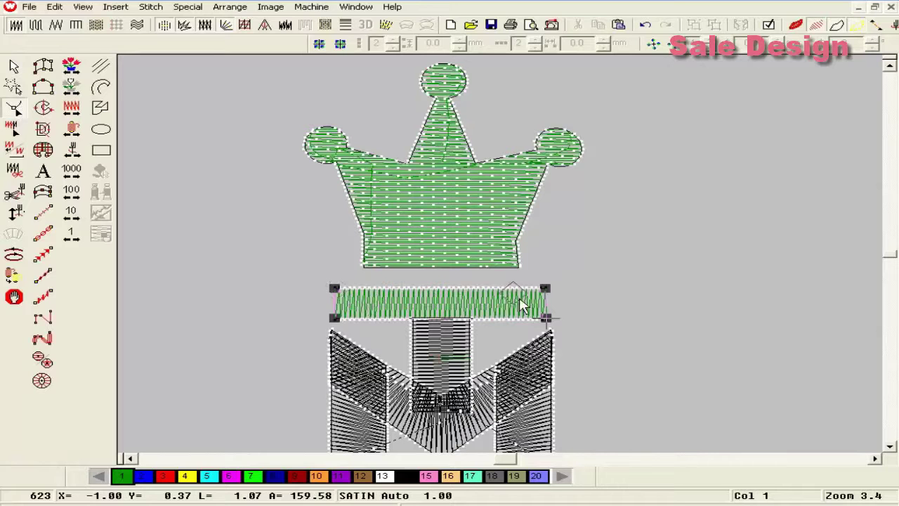
{"action": "left_click", "coordinate": [464, 334]}
Step: Resequence the T's stem to stitch directly after the crossbar
{"action": "left_click", "coordinate": [469, 324]}
{"action": "scroll", "coordinate": [469, 325], "scroll_direction": "down", "scroll_amount": 2}
{"action": "key", "text": "ctrl+x"}
{"action": "key", "text": "ctrl+v"}
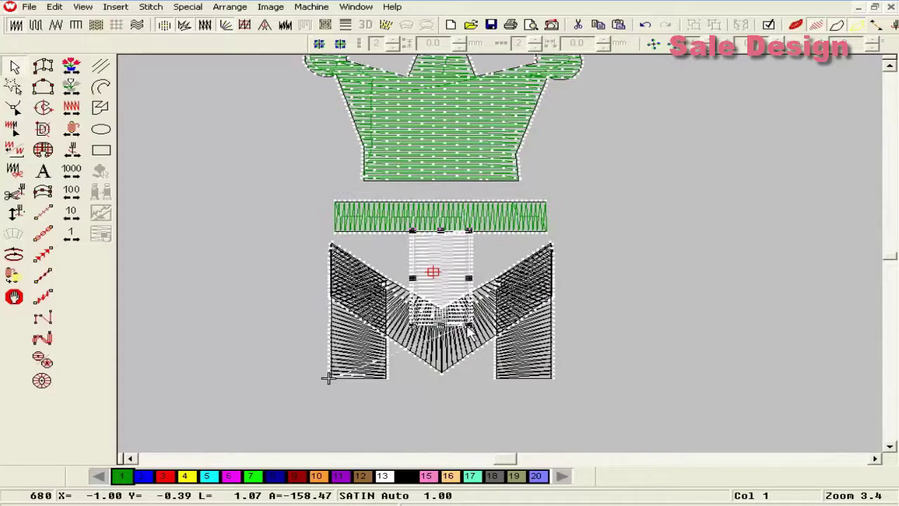
Step: Add a 2.50 mm run stitch connection from the T's stem into the M's right leg and resequence that leg after it
{"action": "left_click", "coordinate": [45, 214]}
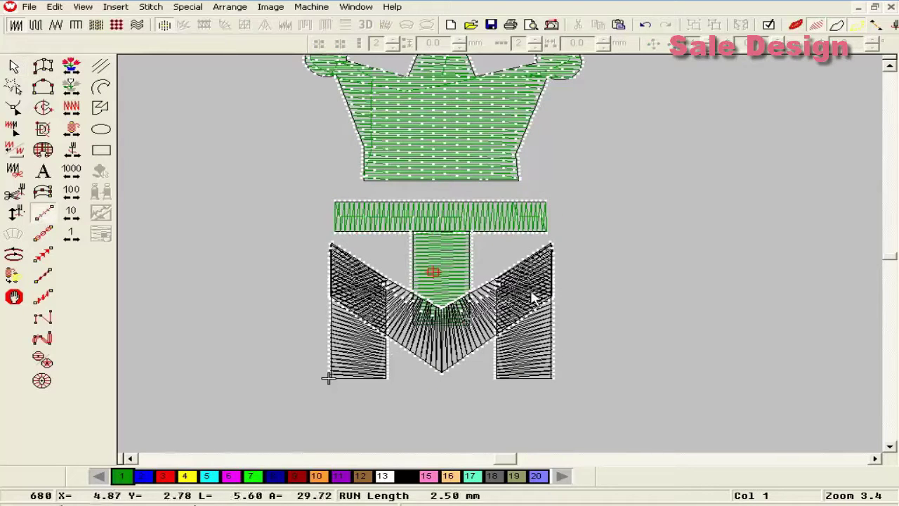
{"action": "key", "text": "Escape"}
{"action": "left_click", "coordinate": [551, 354]}
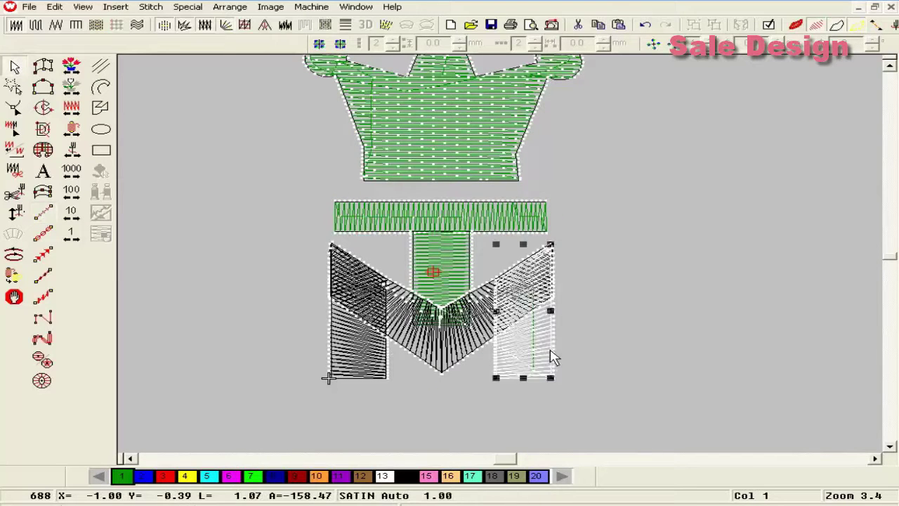
{"action": "key", "text": "ctrl+x"}
{"action": "key", "text": "ctrl+v"}
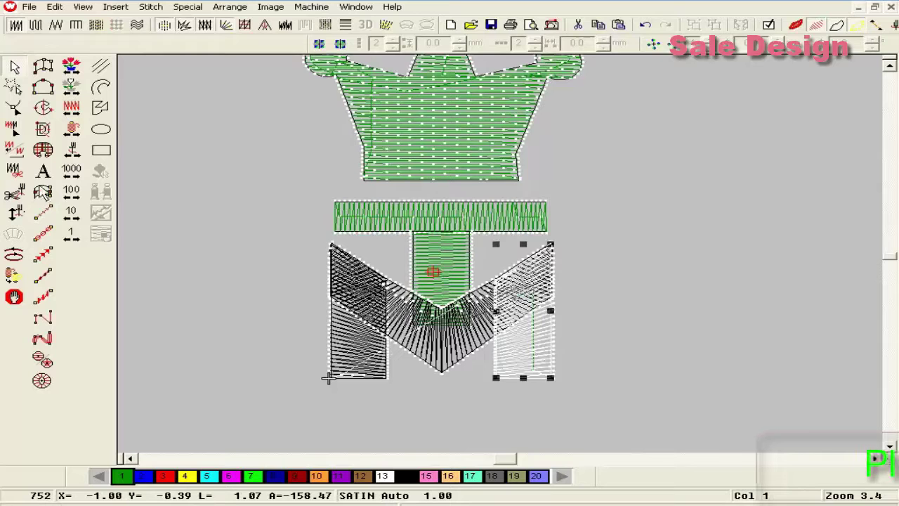
{"action": "key", "text": "h"}
{"action": "key", "text": "Escape"}
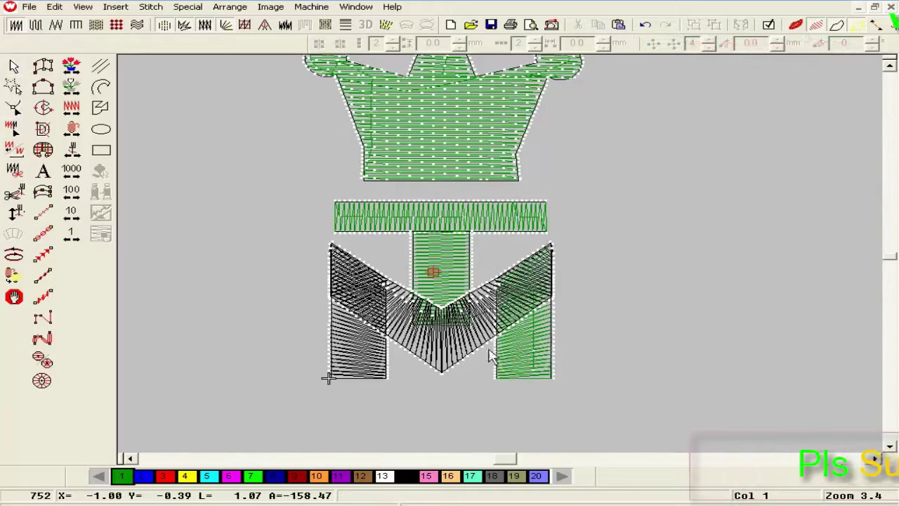
Step: Resequence the M's right diagonal to stitch after the right leg and check its entry and exit points at the M's centre
{"action": "left_click", "coordinate": [481, 345]}
{"action": "key", "text": "ctrl+x"}
{"action": "key", "text": "ctrl+v"}
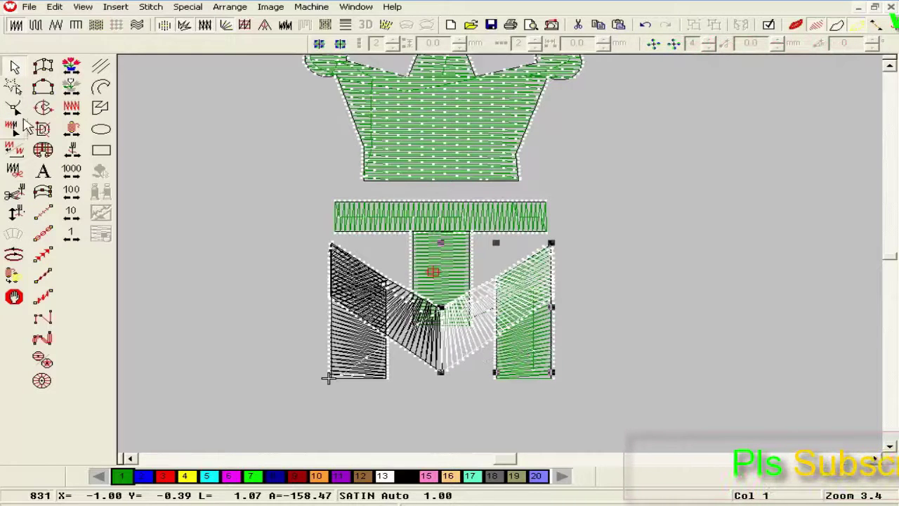
{"action": "left_click", "coordinate": [15, 108]}
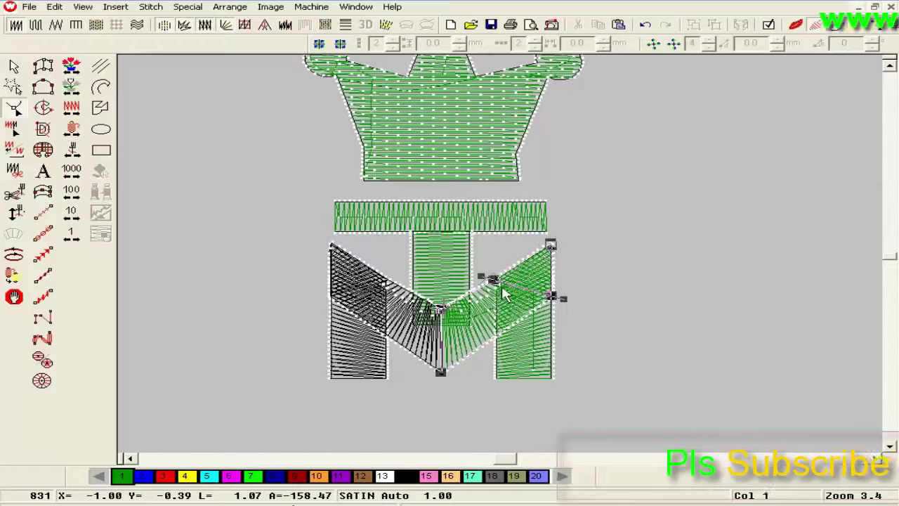
{"action": "key", "text": "Escape"}
Step: Add a 2.50 mm run stitch connection down into the M's left leg and resequence that leg after it
{"action": "left_click", "coordinate": [428, 309]}
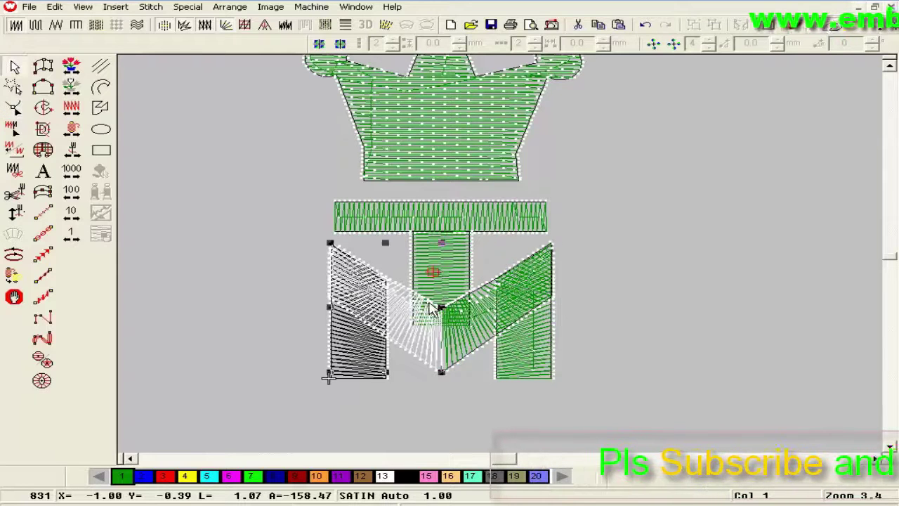
{"action": "key", "text": "Escape"}
{"action": "left_click", "coordinate": [47, 213]}
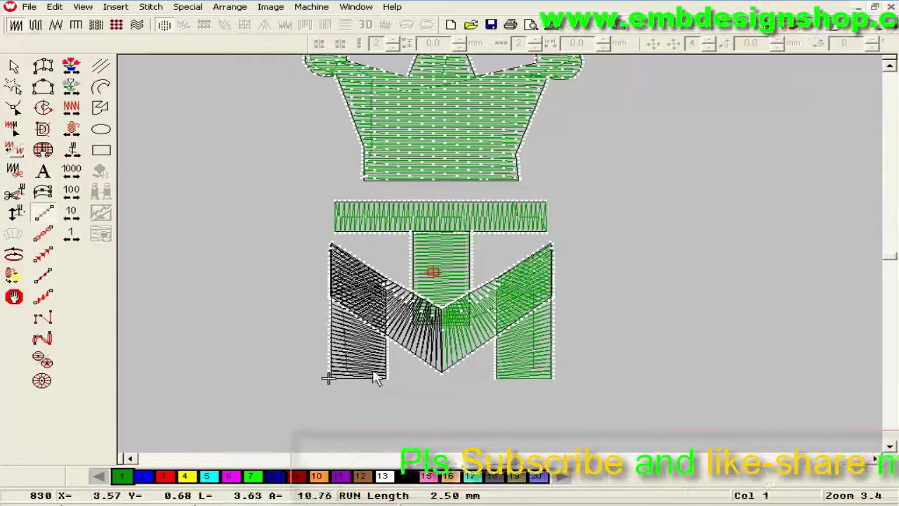
{"action": "key", "text": "Escape"}
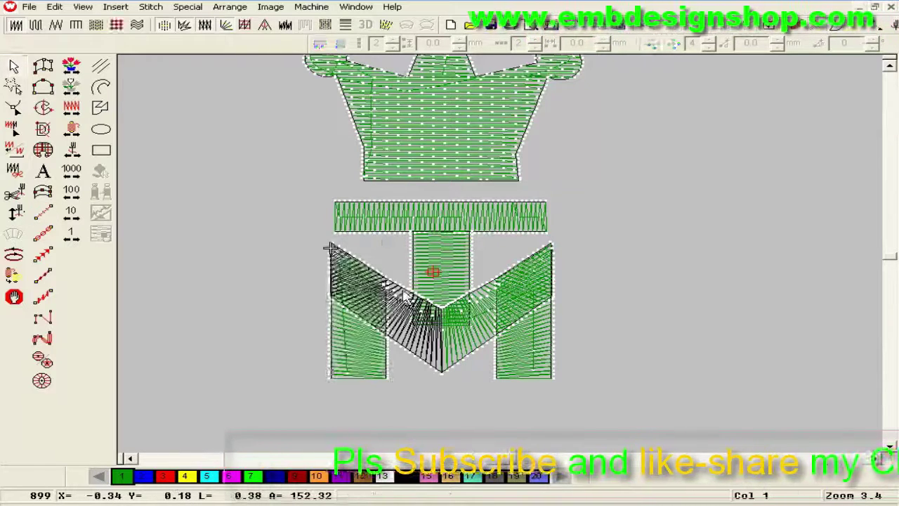
Step: Resequence the M's left diagonal to stitch last and display its reshape, entry and exit points
{"action": "left_click", "coordinate": [394, 304]}
{"action": "left_click", "coordinate": [13, 109]}
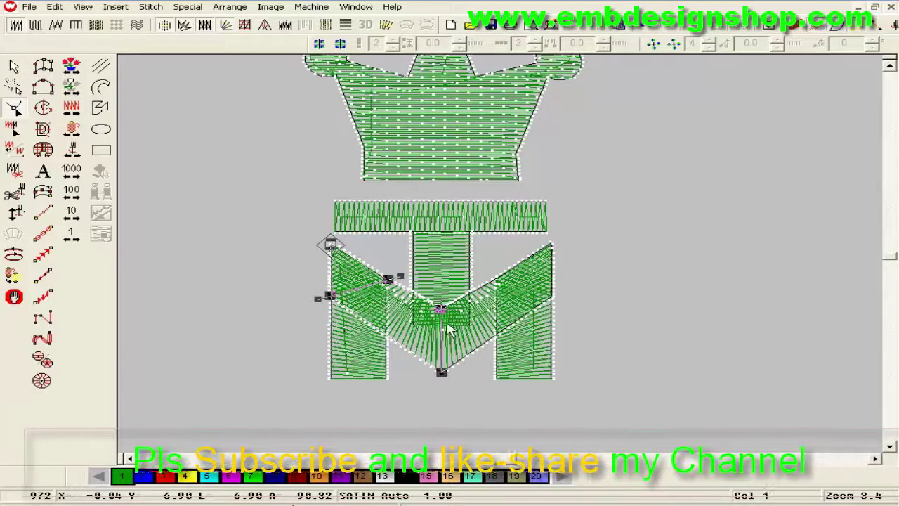
Step: Move the exit point of the large M's left diagonal to the M's lower centre tip and check the realistic stitch preview
{"action": "key", "text": "t"}
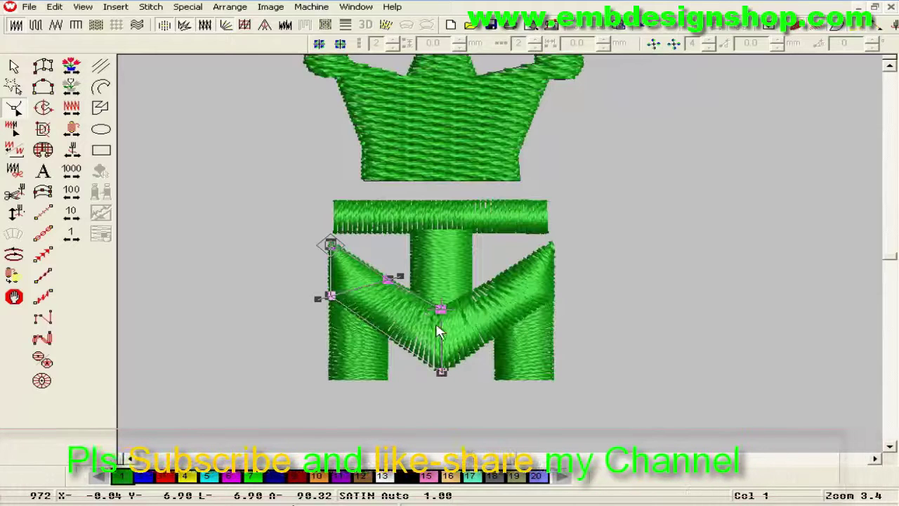
{"action": "left_click_drag", "start_coordinate": [448, 382], "coordinate": [450, 383]}
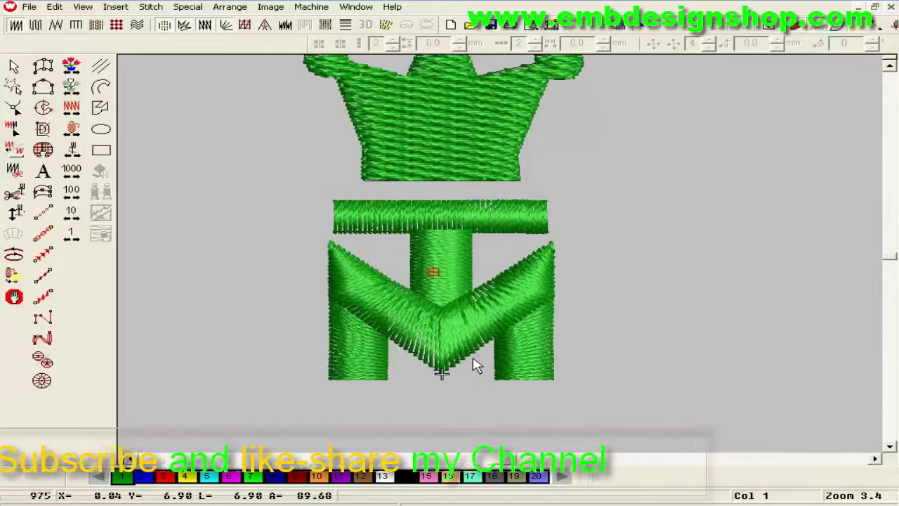
{"action": "key", "text": "z"}
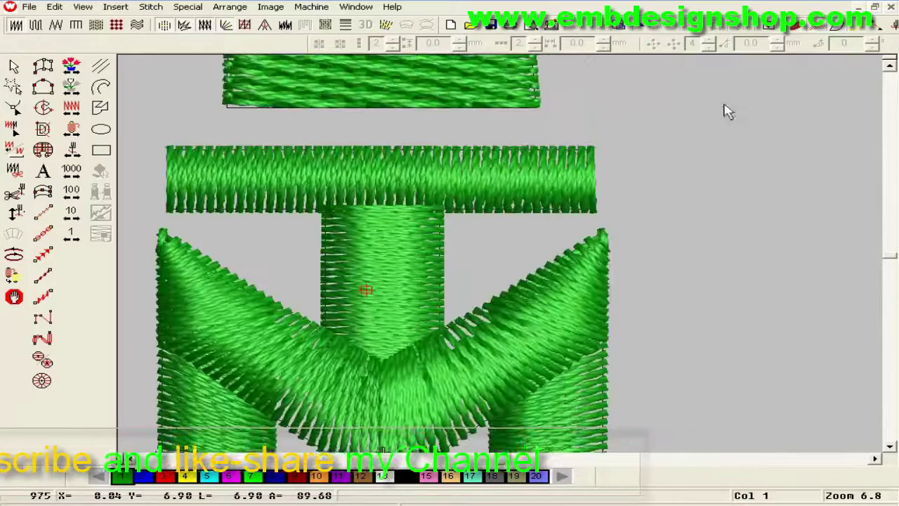
{"action": "key", "text": "t"}
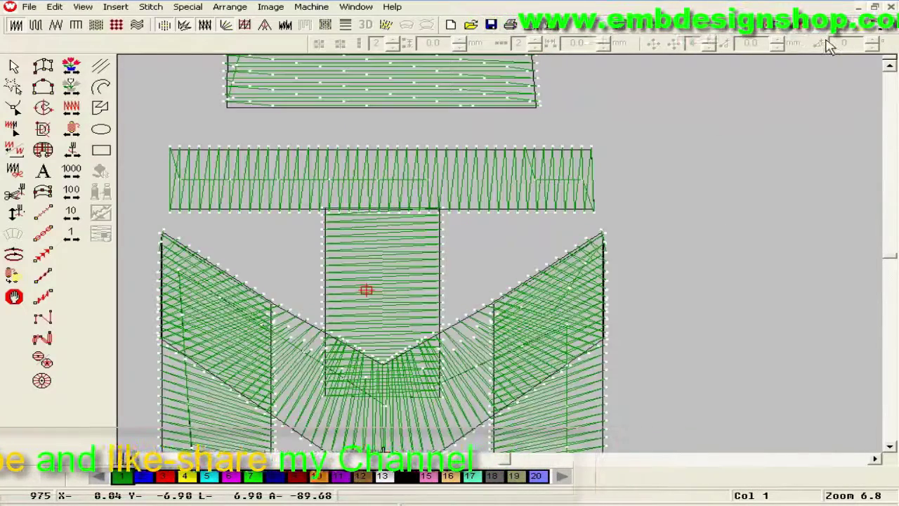
Step: Display the artwork image behind the stitches and compare the TM stitch objects and the MATCHO ENT lettering with it
{"action": "key", "text": "d"}
{"action": "left_click", "coordinate": [427, 231]}
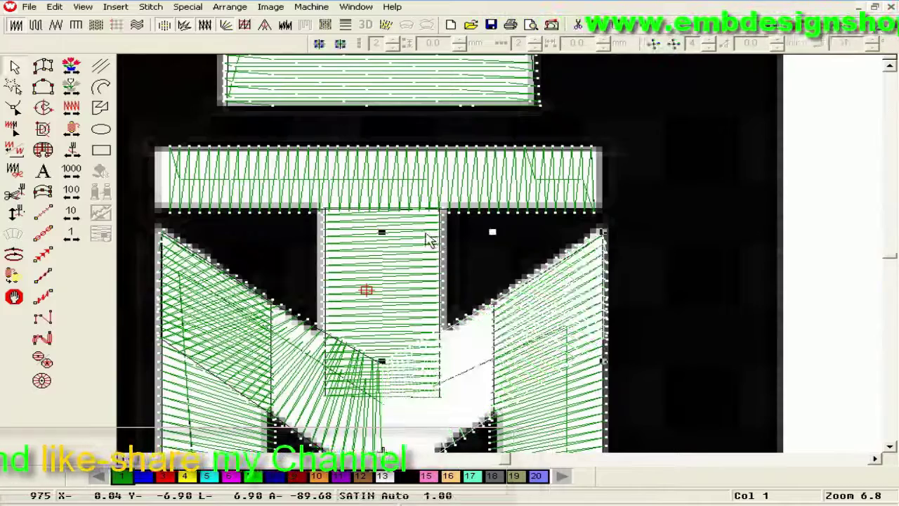
{"action": "left_click", "coordinate": [439, 233]}
{"action": "key", "text": "Delete"}
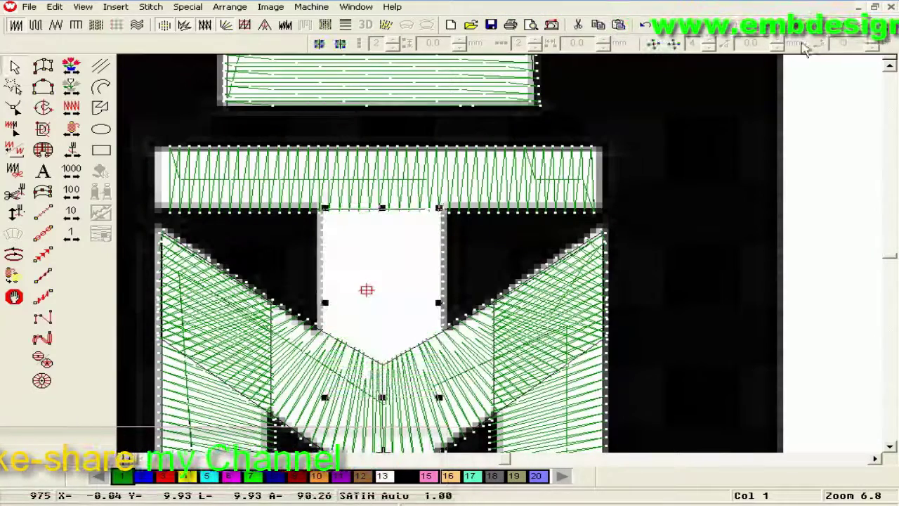
{"action": "key", "text": "Escape"}
{"action": "key", "text": "t"}
{"action": "key", "text": "shift+z"}
{"action": "scroll", "coordinate": [658, 225], "scroll_direction": "down", "scroll_amount": 3}
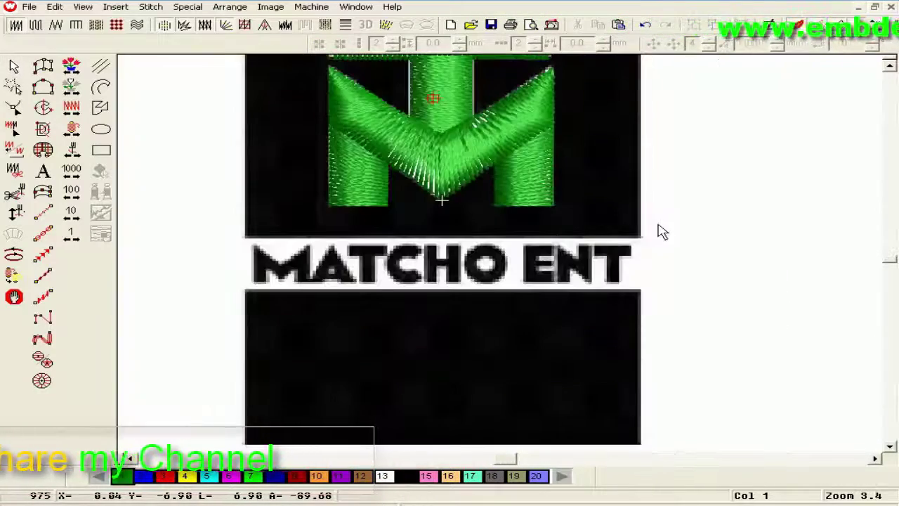
{"action": "key", "text": "shift+z"}
{"action": "scroll", "coordinate": [634, 243], "scroll_direction": "up", "scroll_amount": 2}
{"action": "key", "text": "z"}
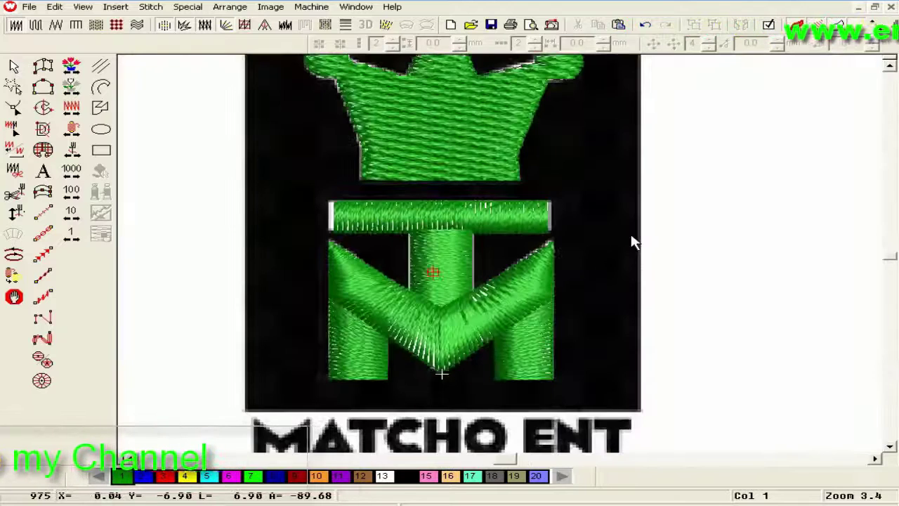
{"action": "scroll", "coordinate": [635, 243], "scroll_direction": "down", "scroll_amount": 3}
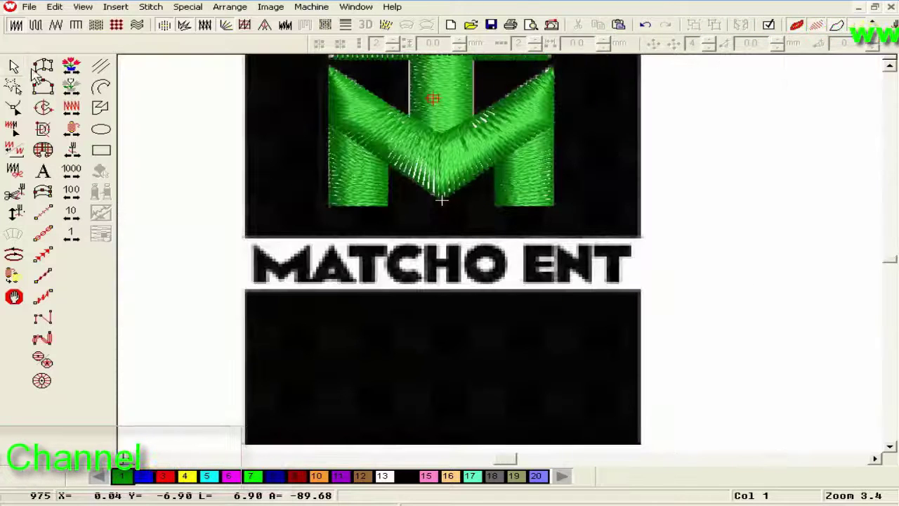
{"action": "key", "text": "z"}
{"action": "key", "text": "z"}
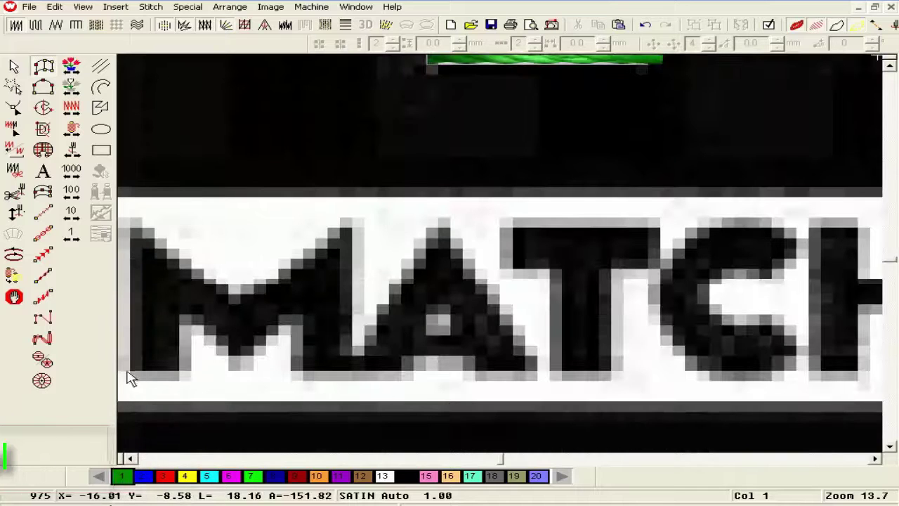
{"action": "left_click", "coordinate": [180, 373]}
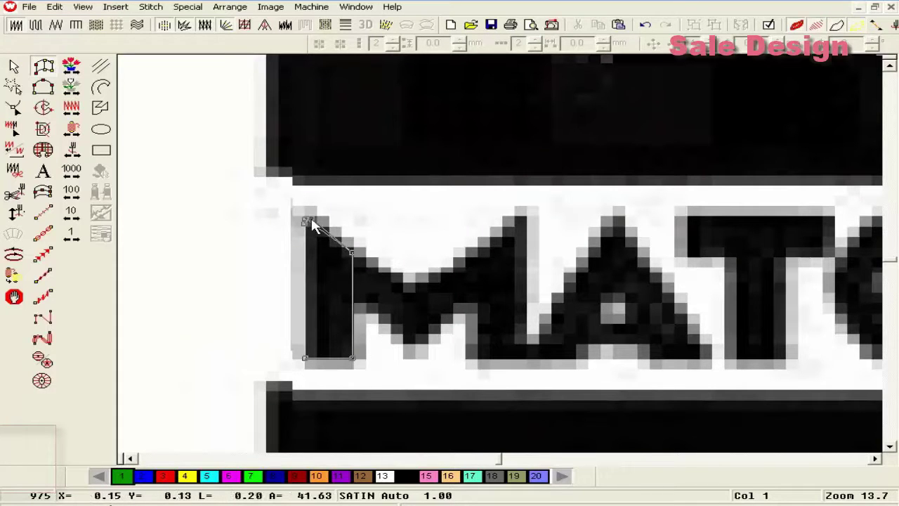
{"action": "left_click", "coordinate": [344, 245]}
{"action": "key", "text": "Return"}
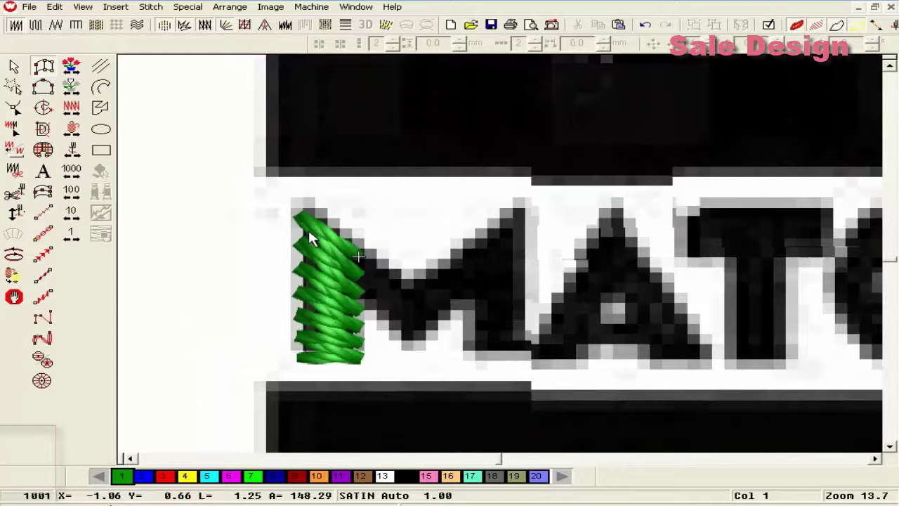
{"action": "key", "text": "Escape"}
{"action": "key", "text": "Delete"}
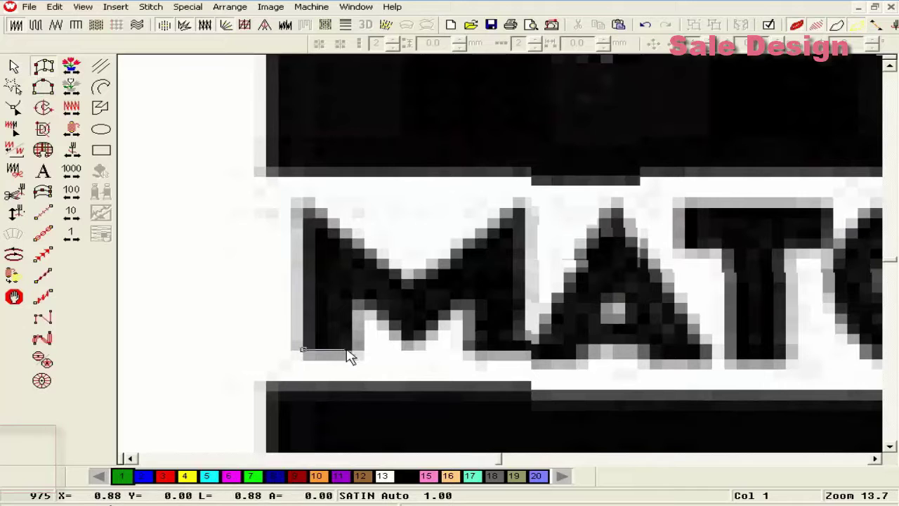
Step: Digitize the M of MATCHO as one continuous satin column from its left foot through the centre valley to its right foot
{"action": "left_click", "coordinate": [304, 214]}
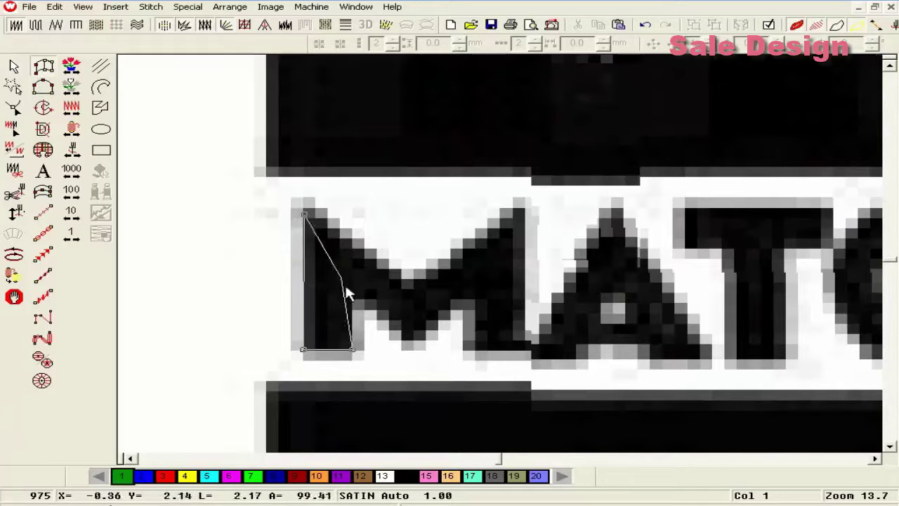
{"action": "left_click", "coordinate": [409, 285]}
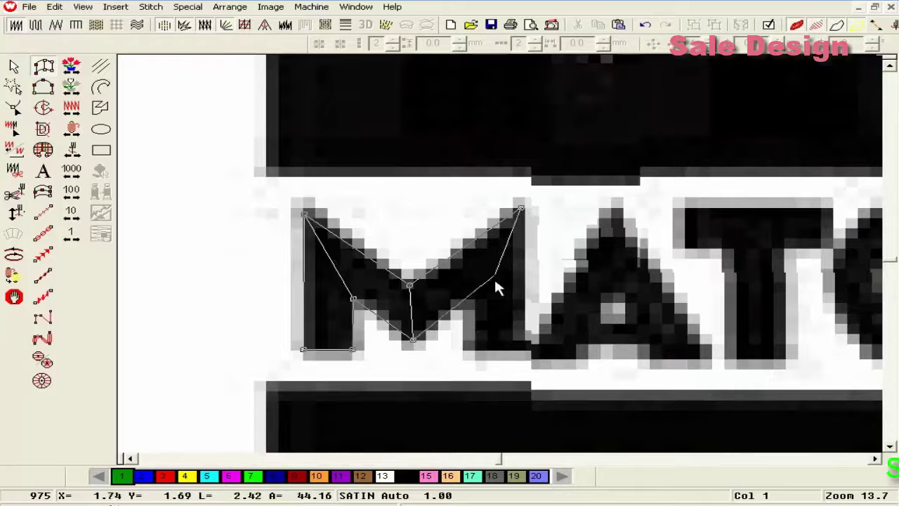
{"action": "left_click", "coordinate": [476, 294]}
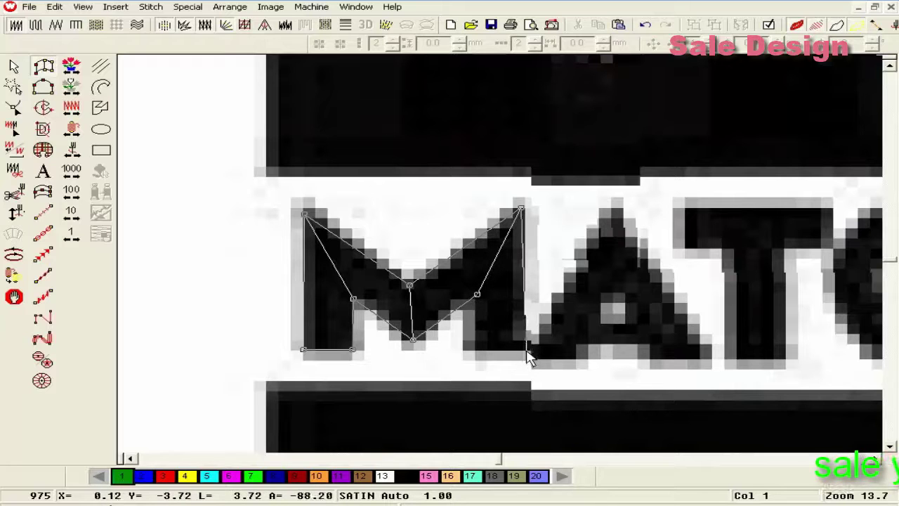
{"action": "key", "text": "BackSpace"}
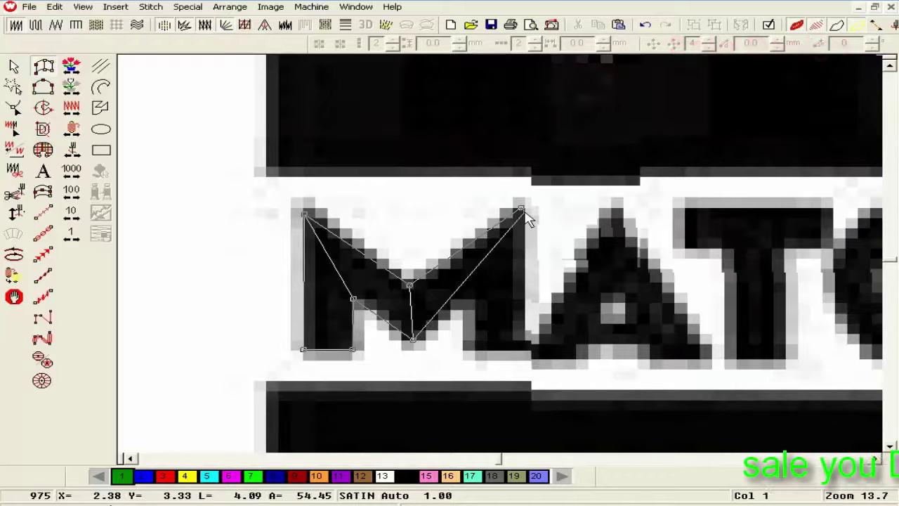
{"action": "key", "text": "BackSpace"}
{"action": "left_click", "coordinate": [525, 207]}
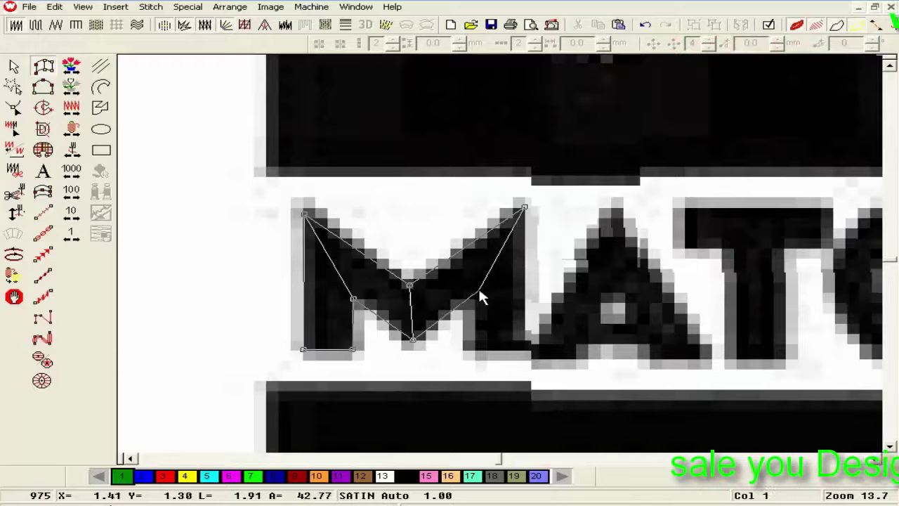
{"action": "left_click", "coordinate": [477, 289]}
{"action": "left_click", "coordinate": [526, 354]}
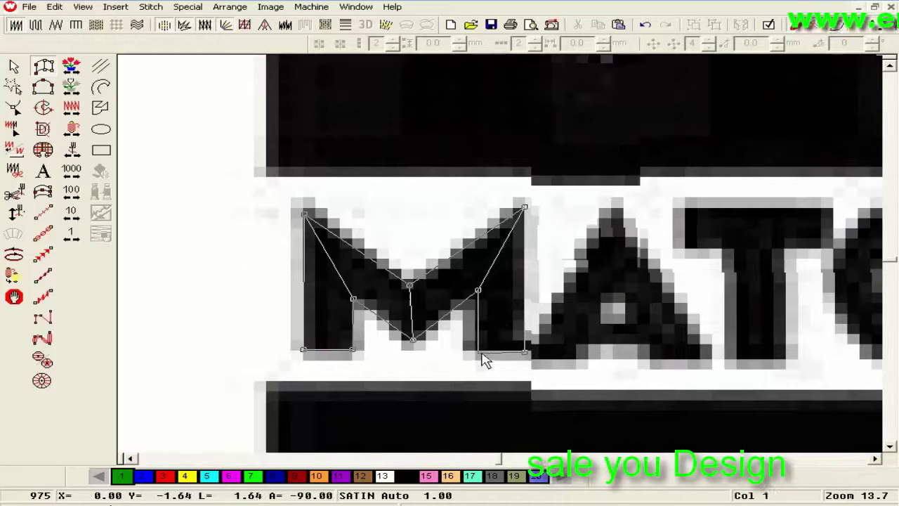
{"action": "key", "text": "Return"}
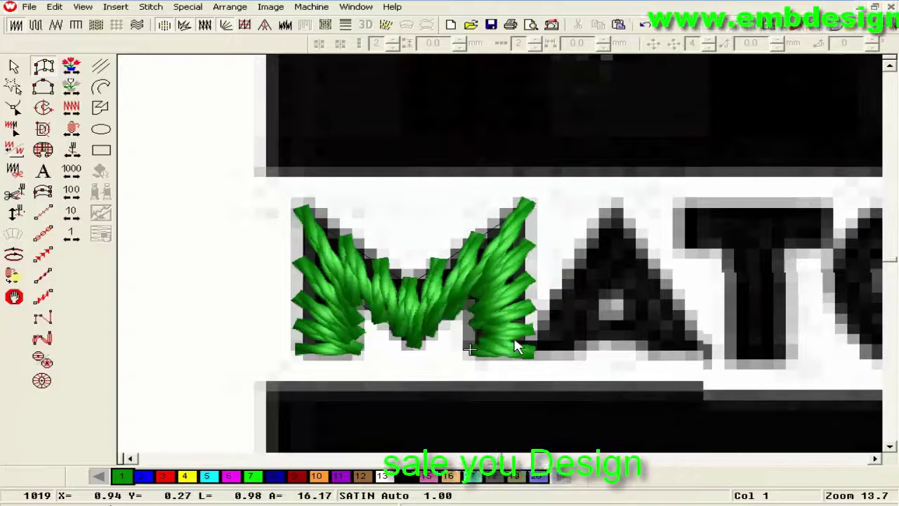
Step: Digitize the legs of the A in MATCHO as one satin column from the left foot over the apex to the right foot
{"action": "left_click", "coordinate": [537, 351]}
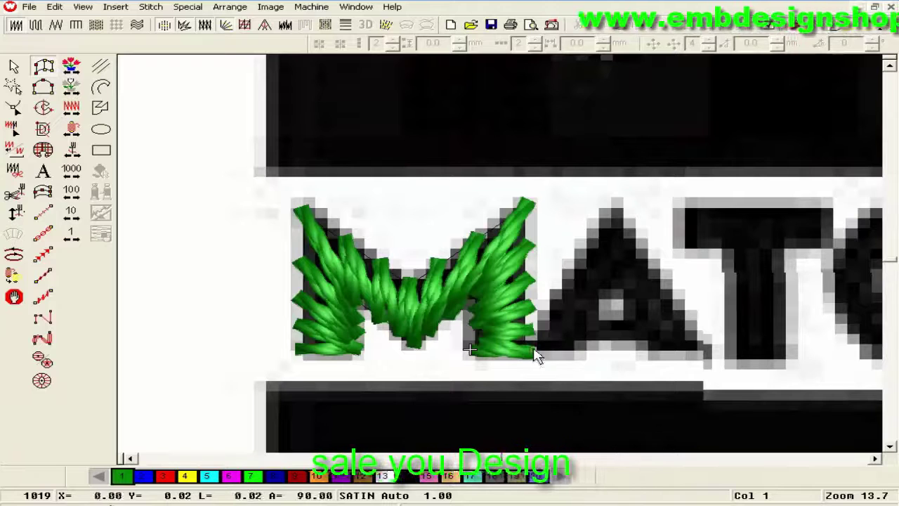
{"action": "left_click", "coordinate": [605, 220]}
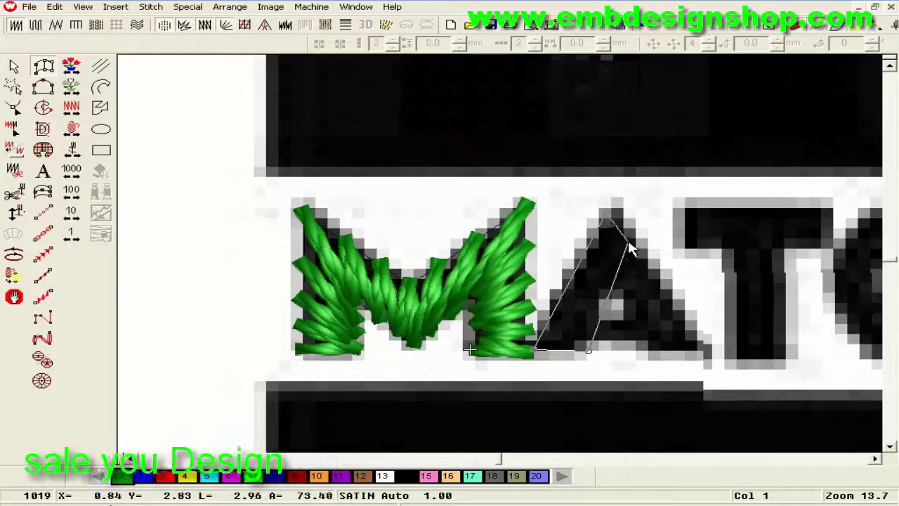
{"action": "left_click", "coordinate": [615, 210]}
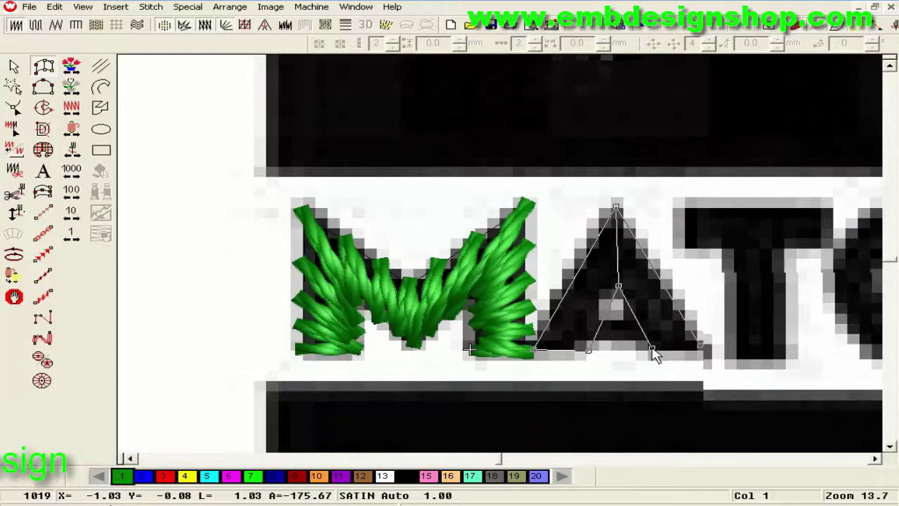
{"action": "key", "text": "Return"}
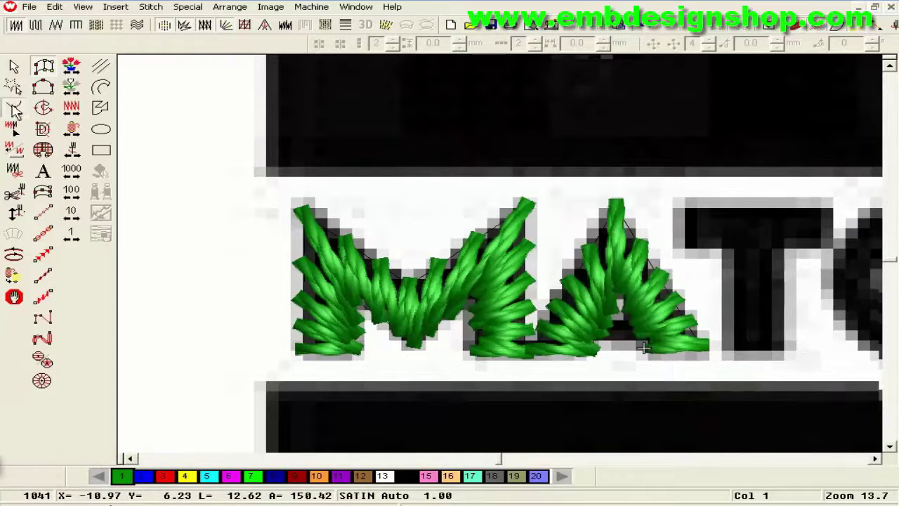
Step: Reshape the A's satin column by raising its inner apex and moving the foot points outward to match the artwork
{"action": "key", "text": "h"}
{"action": "left_click", "coordinate": [874, 460]}
{"action": "left_click", "coordinate": [873, 461]}
{"action": "key", "text": "z"}
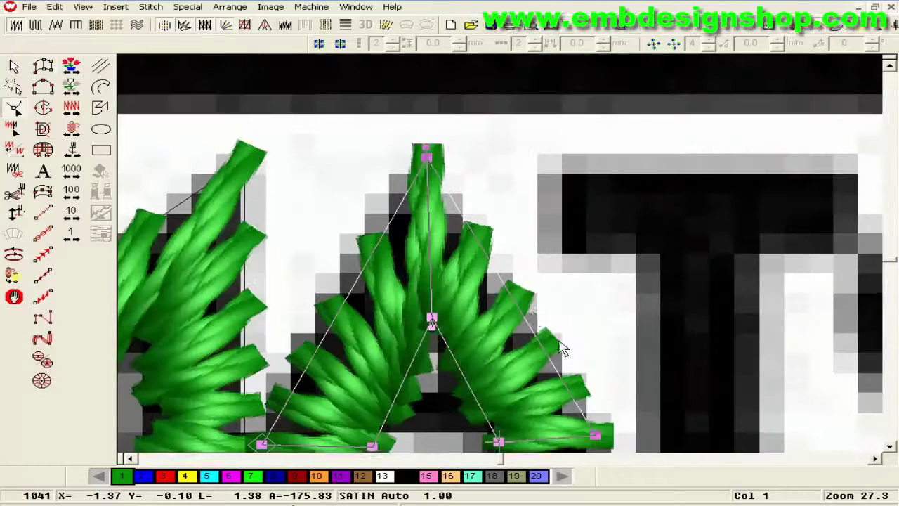
{"action": "scroll", "coordinate": [564, 349], "scroll_direction": "down", "scroll_amount": 1}
{"action": "left_click", "coordinate": [819, 31]}
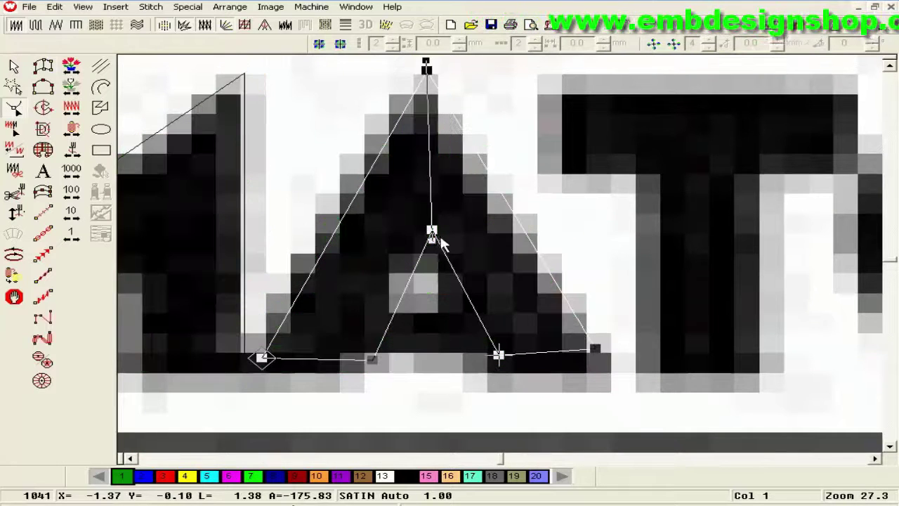
{"action": "left_click_drag", "start_coordinate": [432, 233], "coordinate": [422, 224]}
{"action": "left_click_drag", "start_coordinate": [372, 359], "coordinate": [350, 358]}
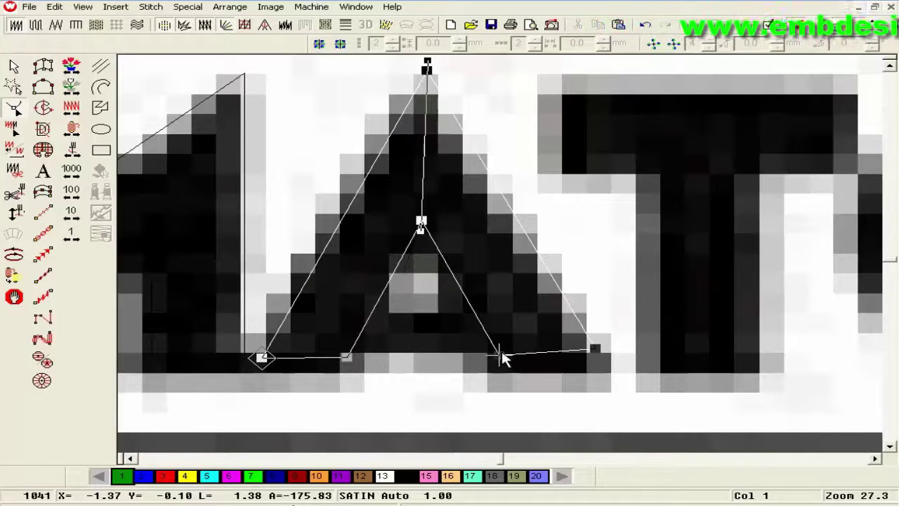
{"action": "left_click_drag", "start_coordinate": [499, 356], "coordinate": [516, 351]}
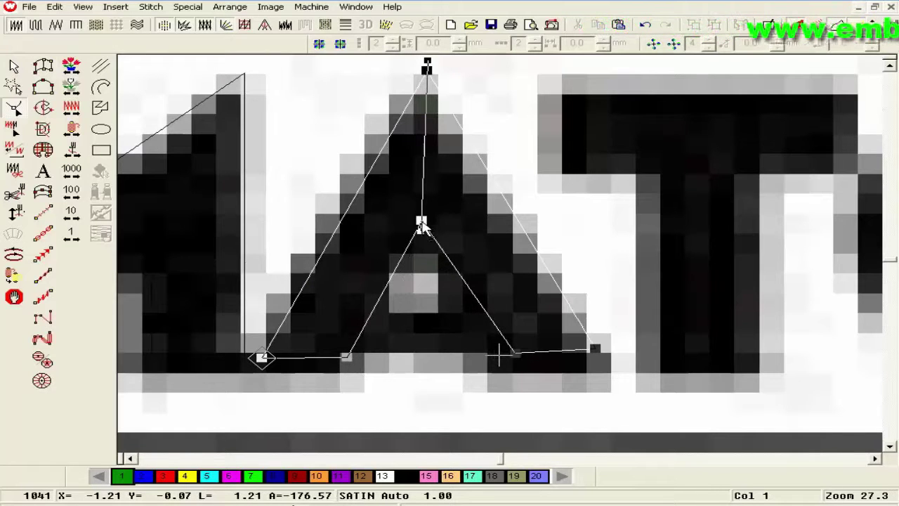
{"action": "left_click_drag", "start_coordinate": [422, 225], "coordinate": [426, 215]}
{"action": "left_click", "coordinate": [425, 216]}
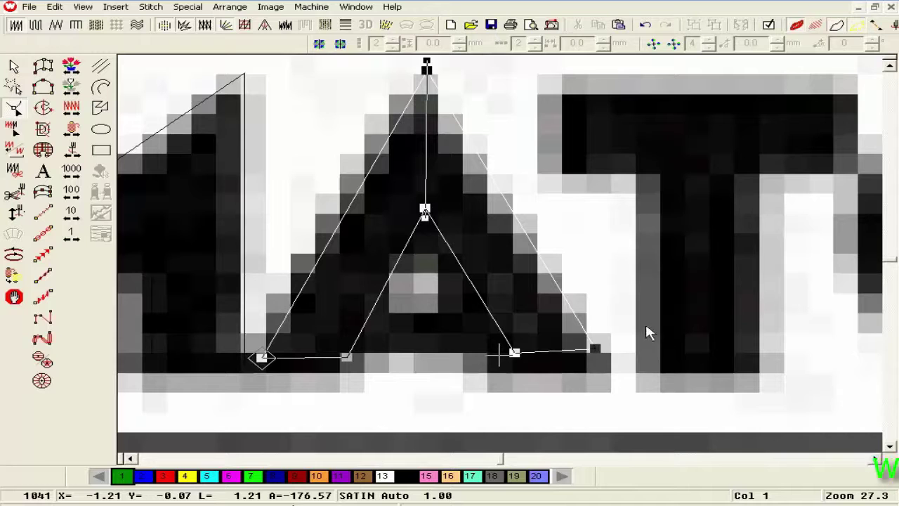
{"action": "left_click_drag", "start_coordinate": [592, 350], "coordinate": [601, 363]}
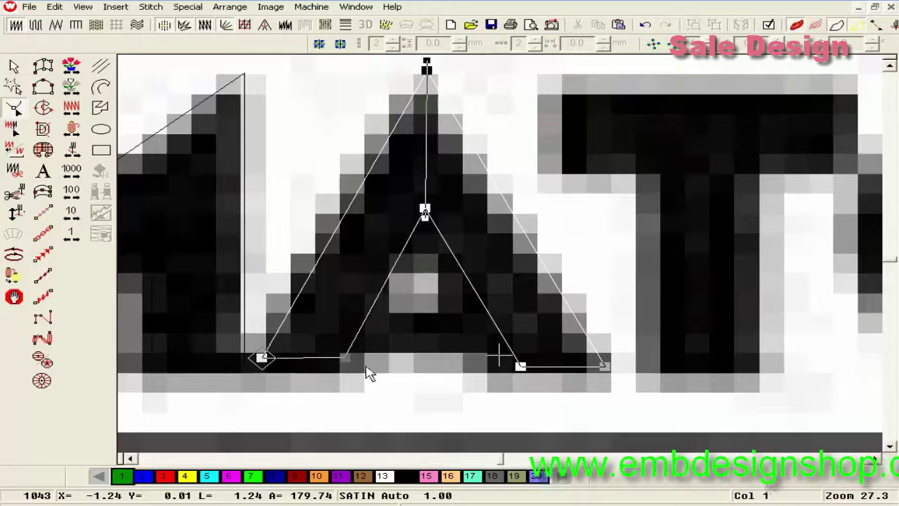
{"action": "key", "text": "shift+z"}
{"action": "key", "text": "s"}
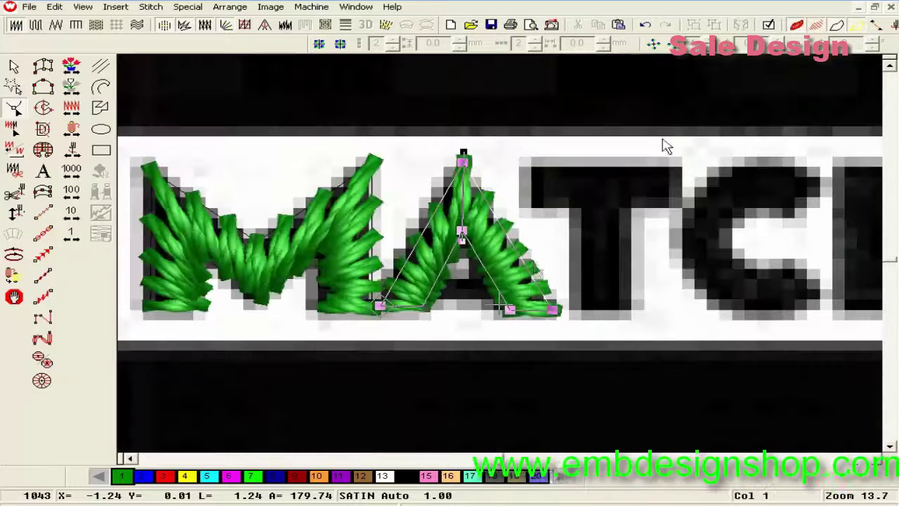
Step: Digitize the A's crossbar as a short satin column and set the A's exit point at its right foot
{"action": "key", "text": "Escape"}
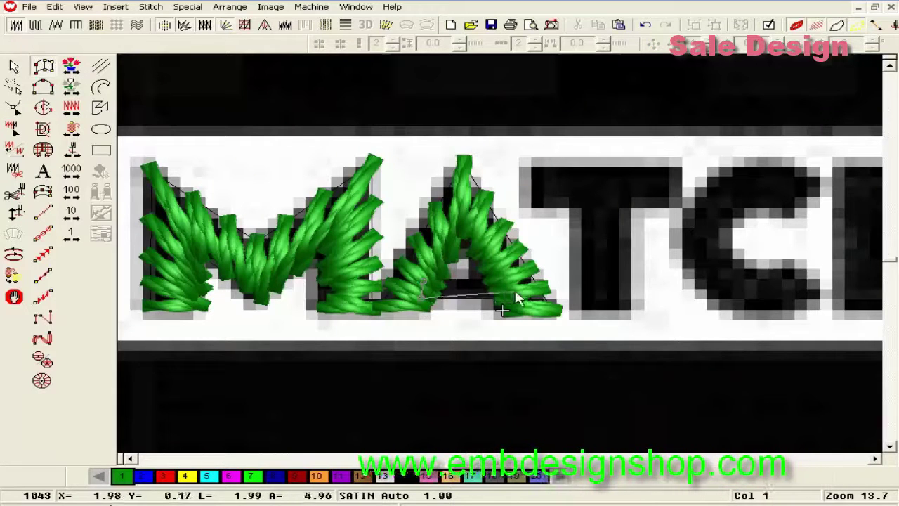
{"action": "key", "text": "Return"}
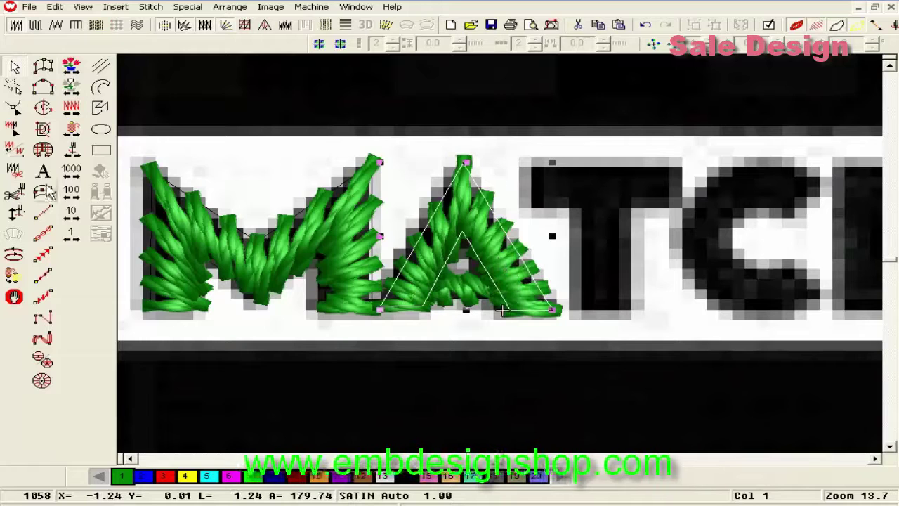
{"action": "left_click", "coordinate": [15, 108]}
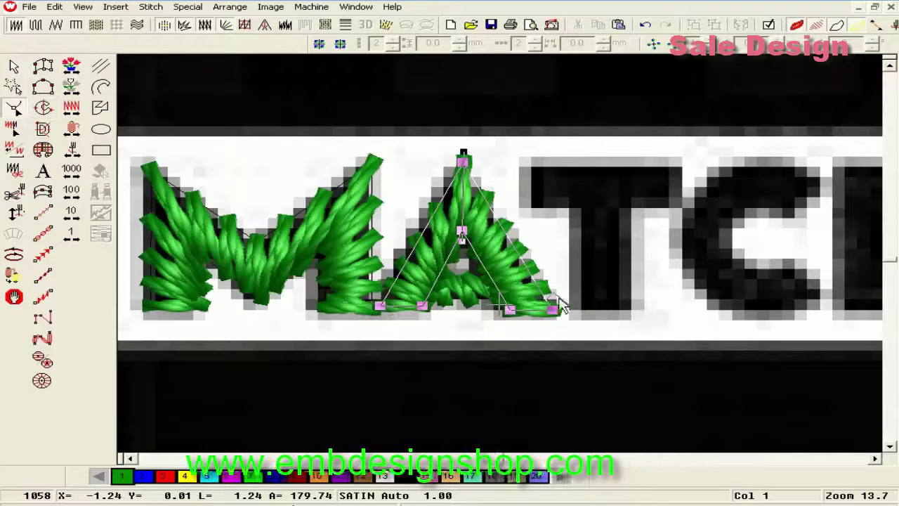
{"action": "left_click_drag", "start_coordinate": [555, 299], "coordinate": [500, 290]}
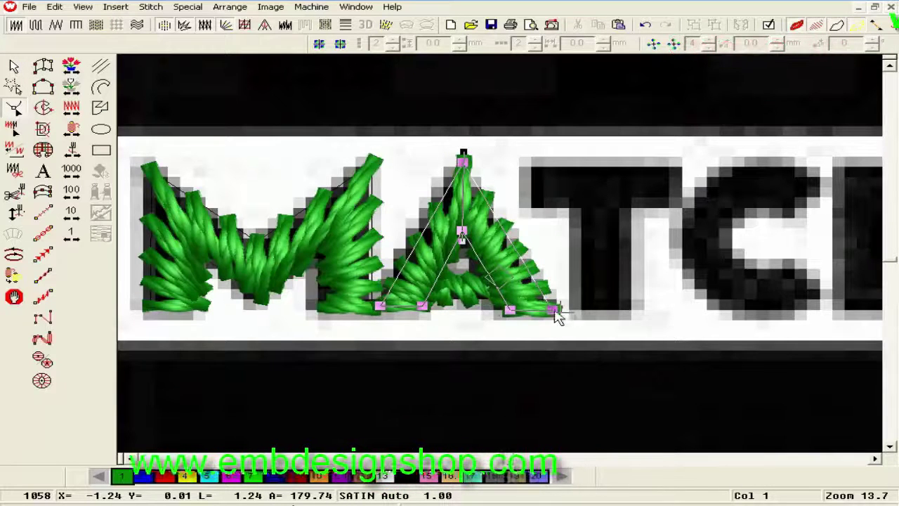
{"action": "key", "text": "shift+z"}
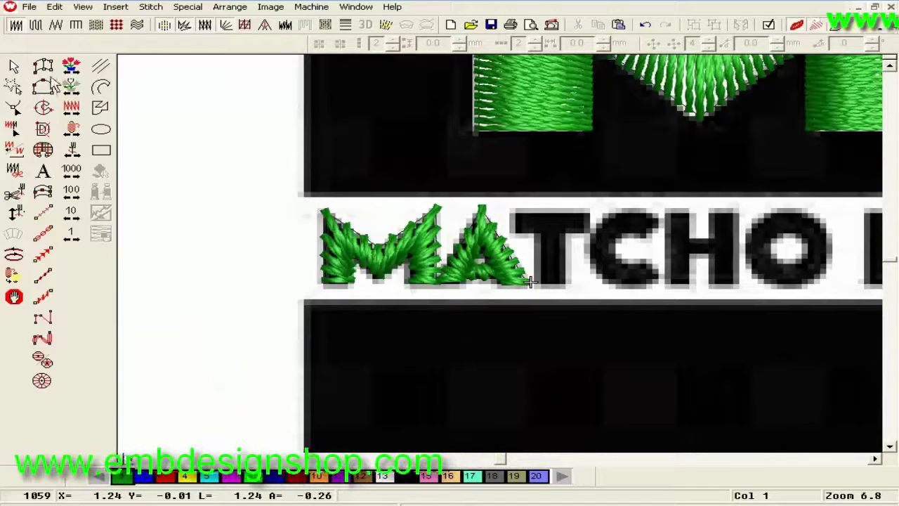
Step: Digitize the stem of the T in MATCHO as a straight satin column from its foot up to the crossbar
{"action": "key", "text": "z"}
{"action": "left_click", "coordinate": [582, 307]}
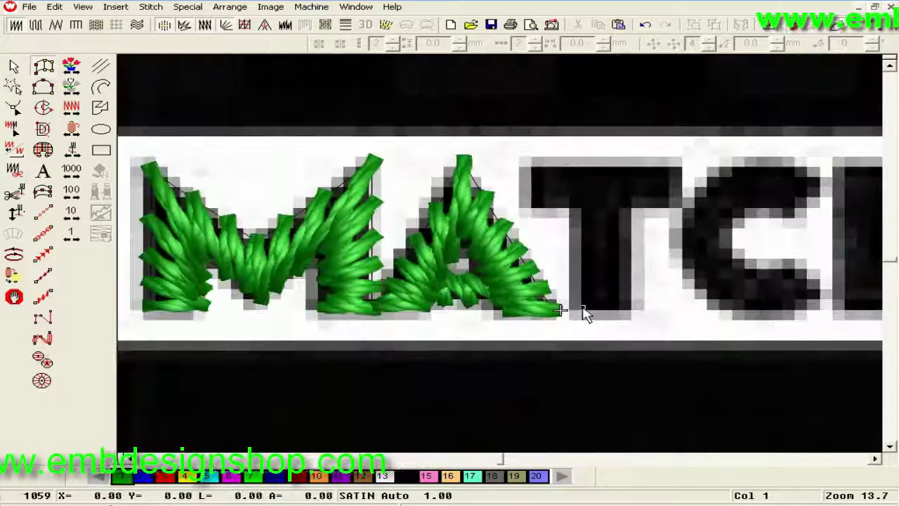
{"action": "left_click", "coordinate": [632, 308]}
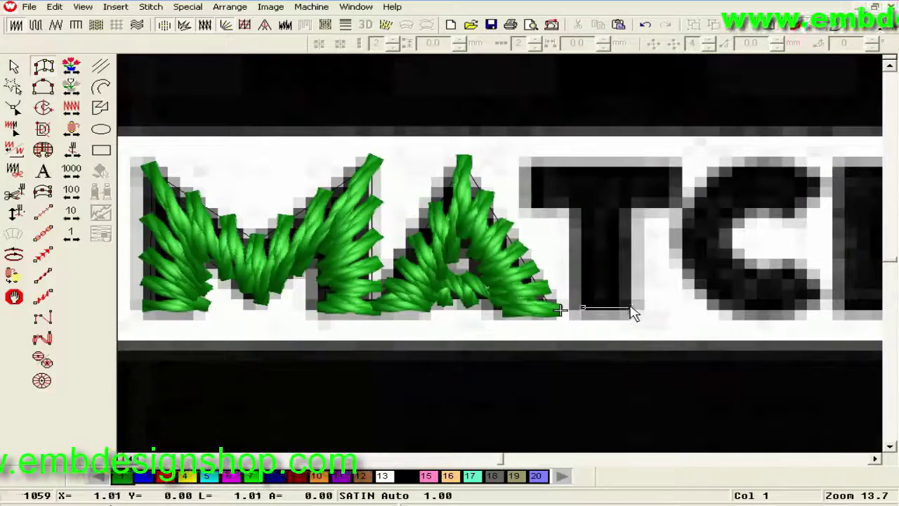
{"action": "left_click", "coordinate": [583, 203]}
{"action": "left_click", "coordinate": [632, 202]}
{"action": "key", "text": "Return"}
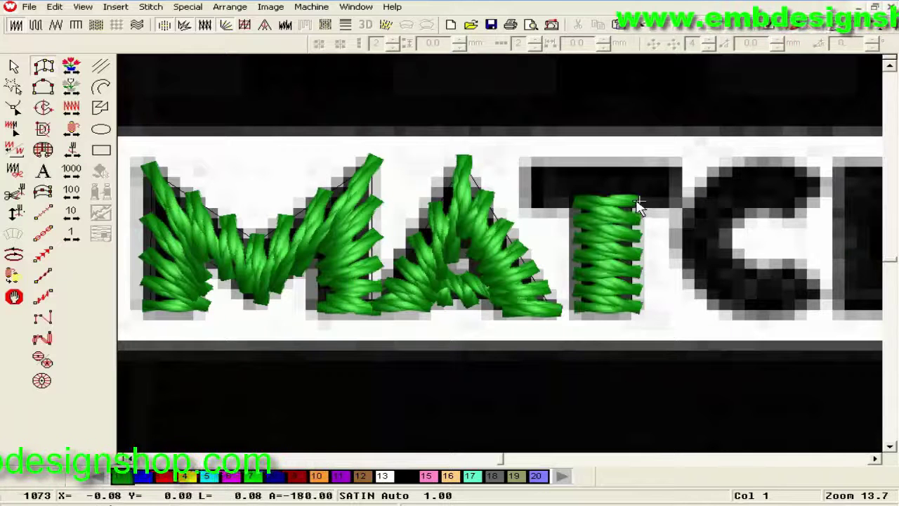
Step: Duplicate the T's stem, rotate the copy by 90 degrees and place it over the artwork as the T's crossbar
{"action": "key", "text": "Escape"}
{"action": "key", "text": "Delete"}
{"action": "double_click", "coordinate": [621, 224]}
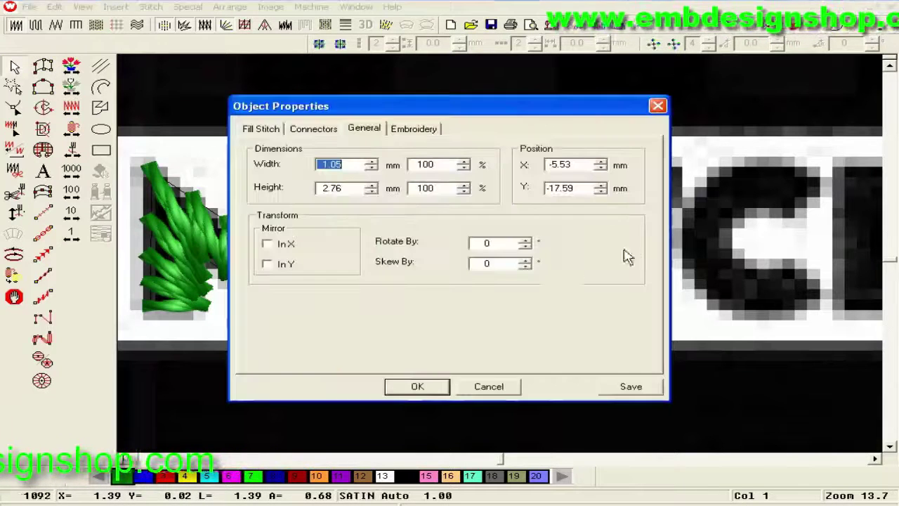
{"action": "left_click_drag", "start_coordinate": [503, 244], "coordinate": [381, 249]}
{"action": "type", "text": "90"}
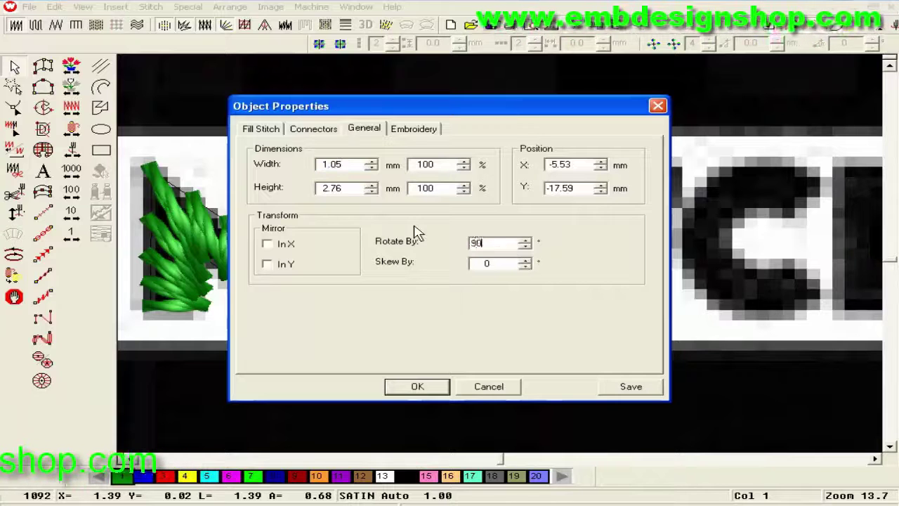
{"action": "key", "text": "Return"}
{"action": "left_click_drag", "start_coordinate": [606, 266], "coordinate": [605, 197]}
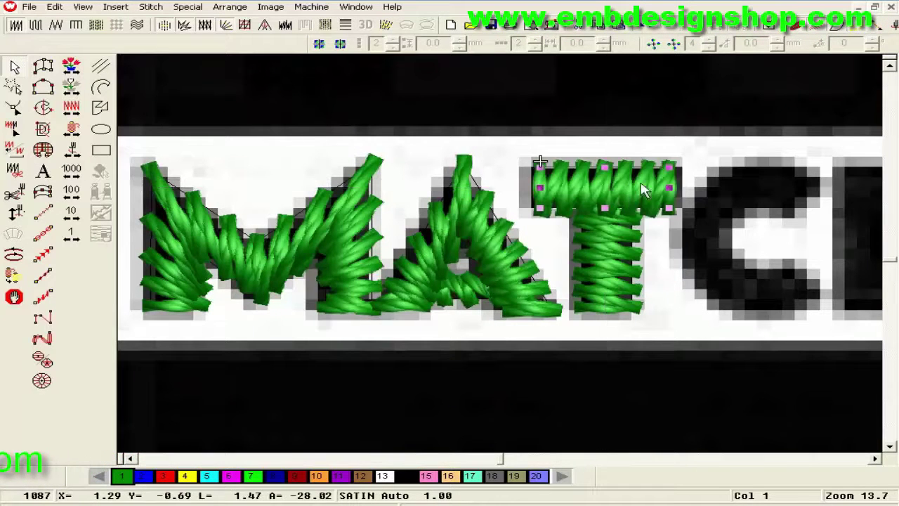
Step: Adjust the entry and exit points of the T's crossbar and stem so the stitching leads towards the C
{"action": "left_click", "coordinate": [15, 109]}
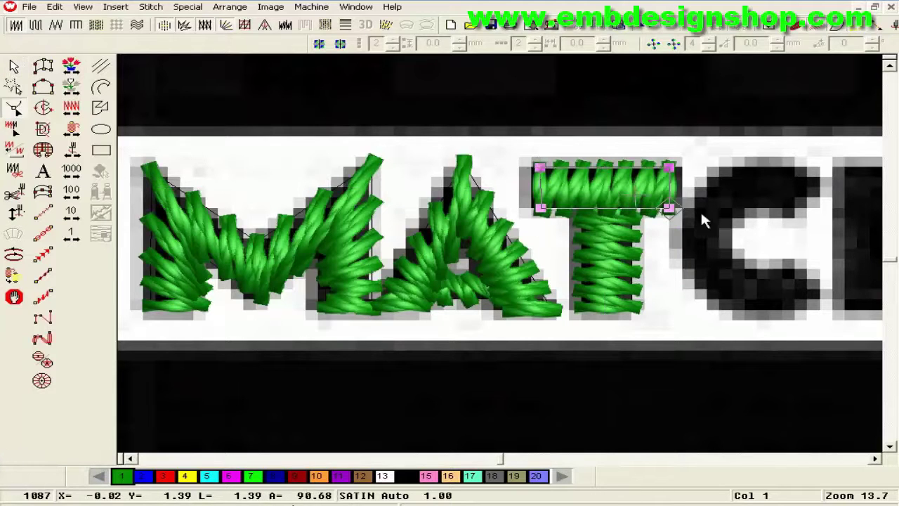
{"action": "left_click", "coordinate": [634, 247]}
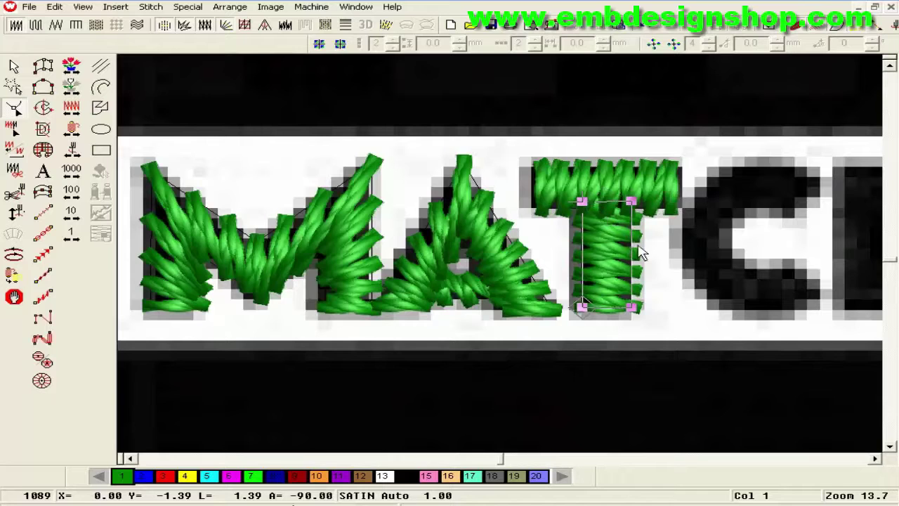
{"action": "key", "text": "shift+z"}
{"action": "key", "text": "shift+z"}
{"action": "key", "text": "Escape"}
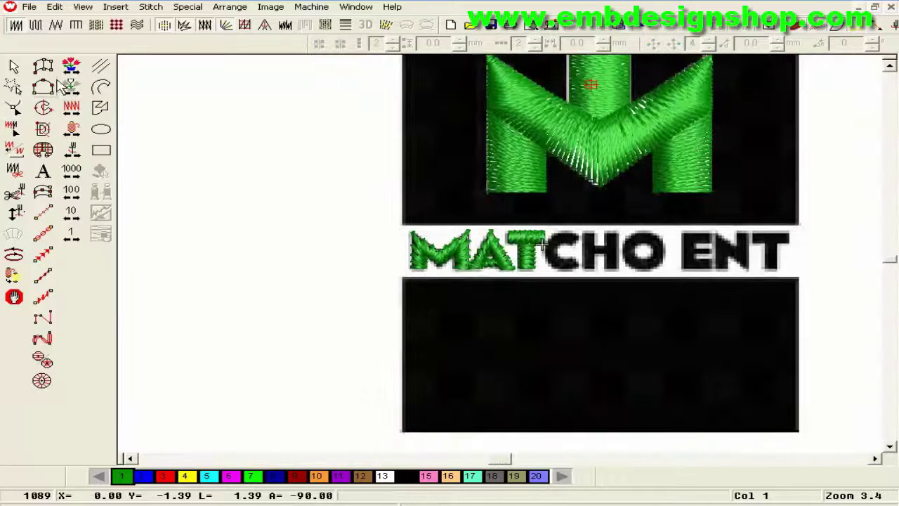
Step: Digitize the C of MATCHO as one curved satin column from its upper tip around to its lower tip
{"action": "key", "text": "m"}
{"action": "left_click", "coordinate": [603, 274]}
{"action": "key", "text": "z"}
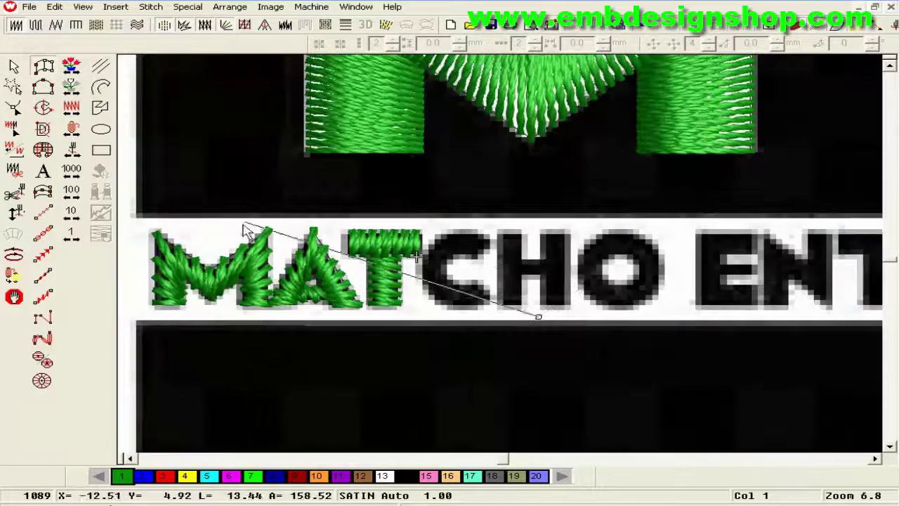
{"action": "key", "text": "z"}
{"action": "left_click", "coordinate": [468, 252]}
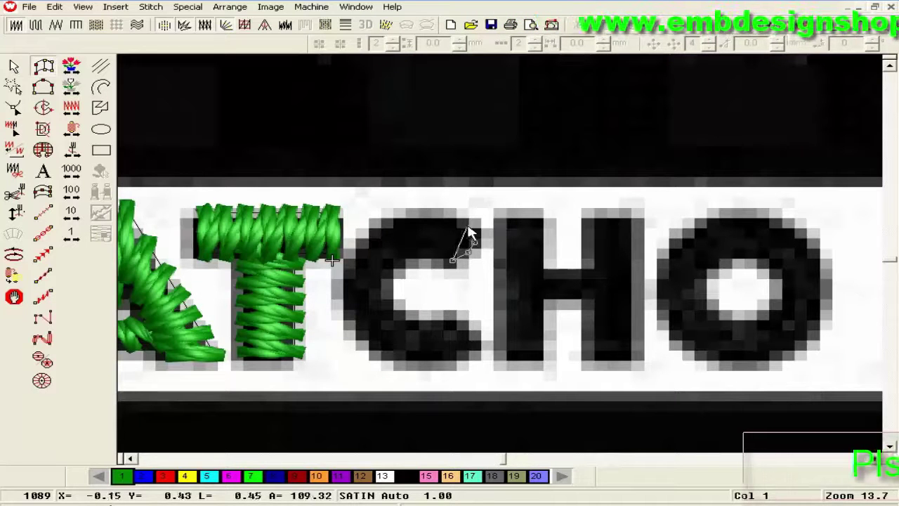
{"action": "right_click", "coordinate": [423, 254]}
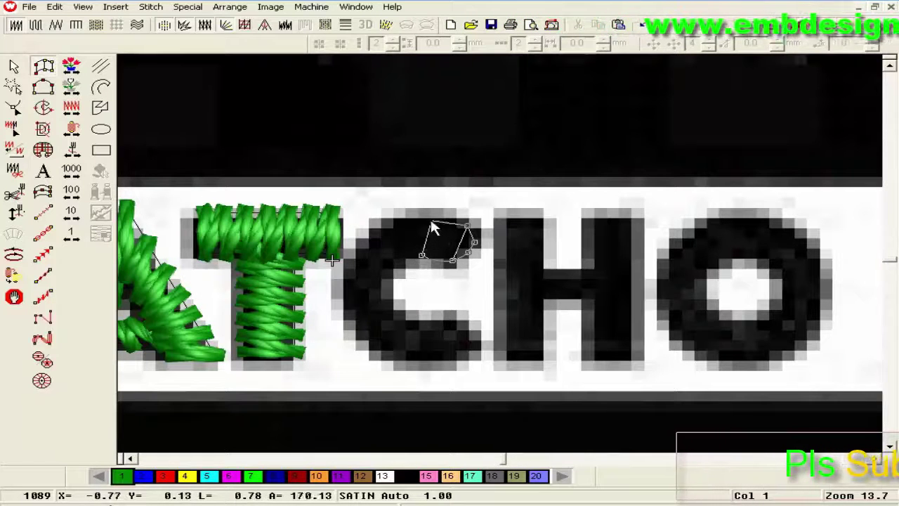
{"action": "right_click", "coordinate": [430, 220]}
{"action": "left_click", "coordinate": [357, 257]}
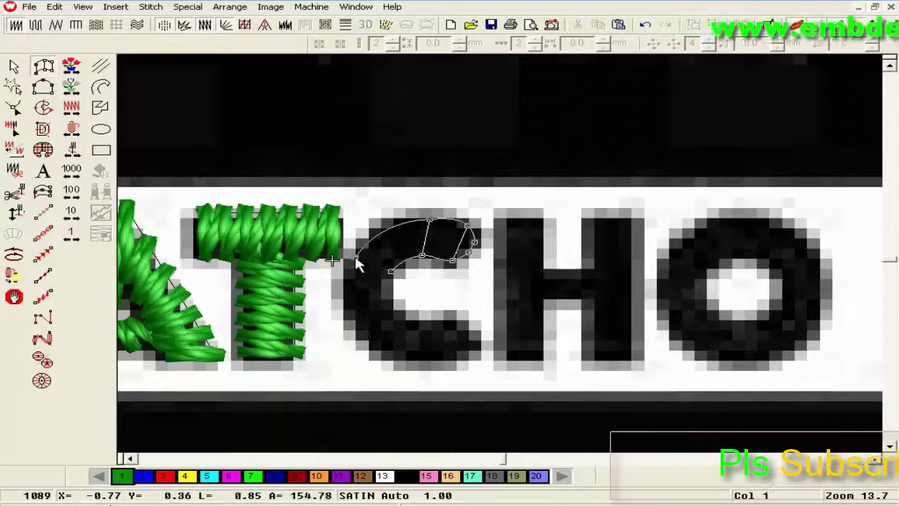
{"action": "left_click", "coordinate": [389, 271]}
{"action": "left_click", "coordinate": [397, 312]}
{"action": "left_click", "coordinate": [363, 339]}
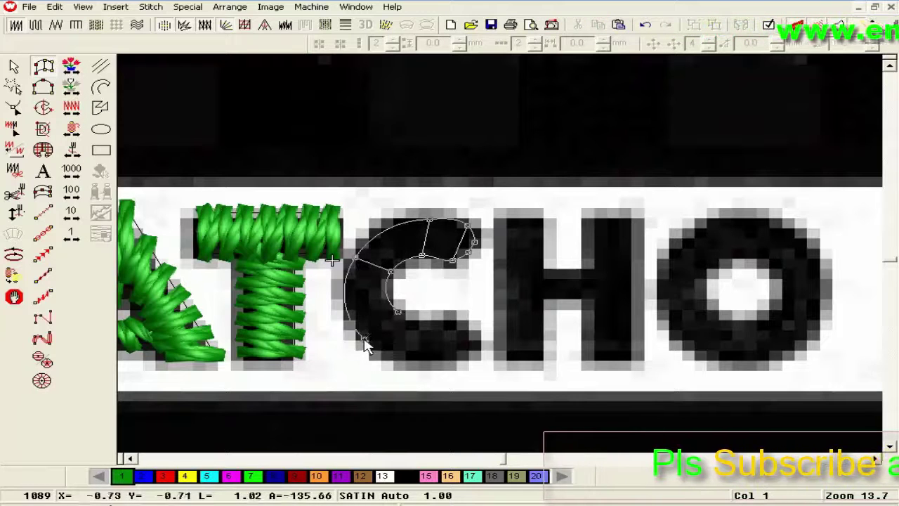
{"action": "left_click", "coordinate": [464, 323]}
{"action": "left_click", "coordinate": [469, 352]}
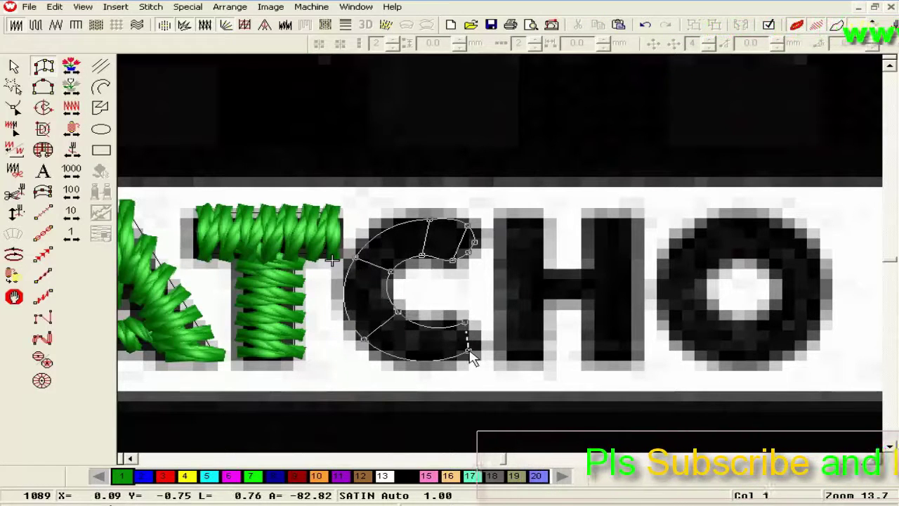
{"action": "key", "text": "Return"}
Step: Reshape the C's satin column by moving the inner and outer points of its upper arm and tip to match the artwork
{"action": "left_click", "coordinate": [15, 108]}
{"action": "key", "text": "z"}
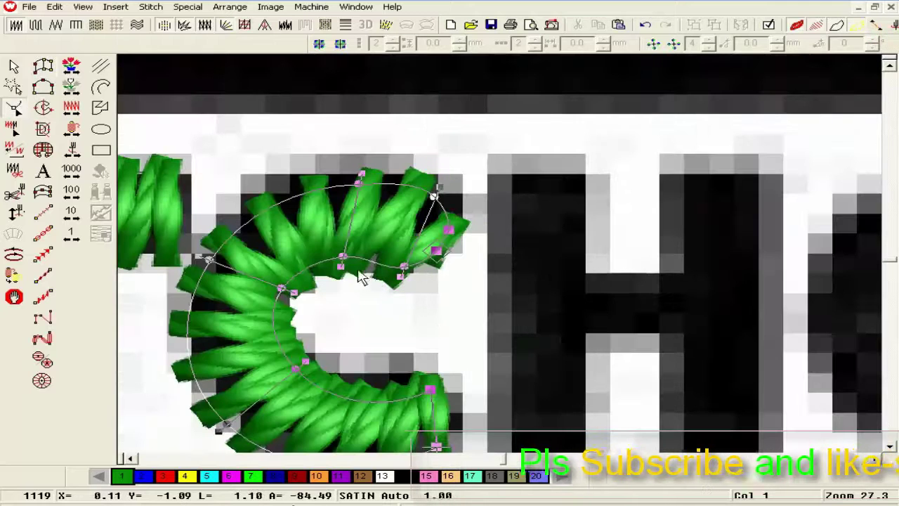
{"action": "left_click_drag", "start_coordinate": [361, 259], "coordinate": [364, 260]}
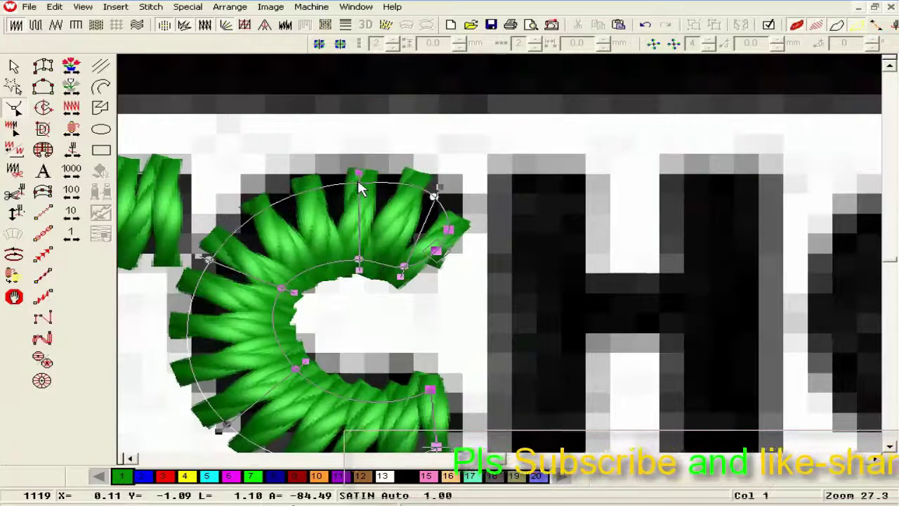
{"action": "left_click_drag", "start_coordinate": [357, 177], "coordinate": [358, 170]}
{"action": "scroll", "coordinate": [302, 292], "scroll_direction": "down", "scroll_amount": 2}
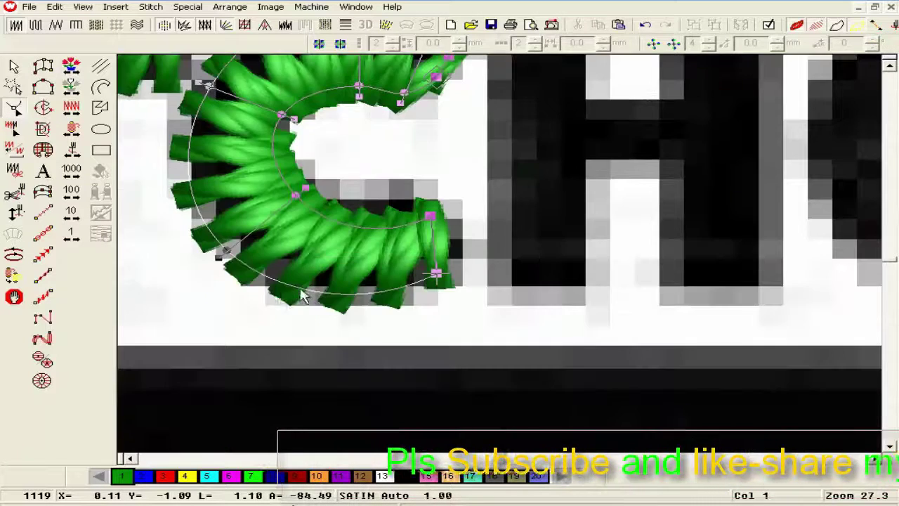
{"action": "scroll", "coordinate": [287, 298], "scroll_direction": "up", "scroll_amount": 1}
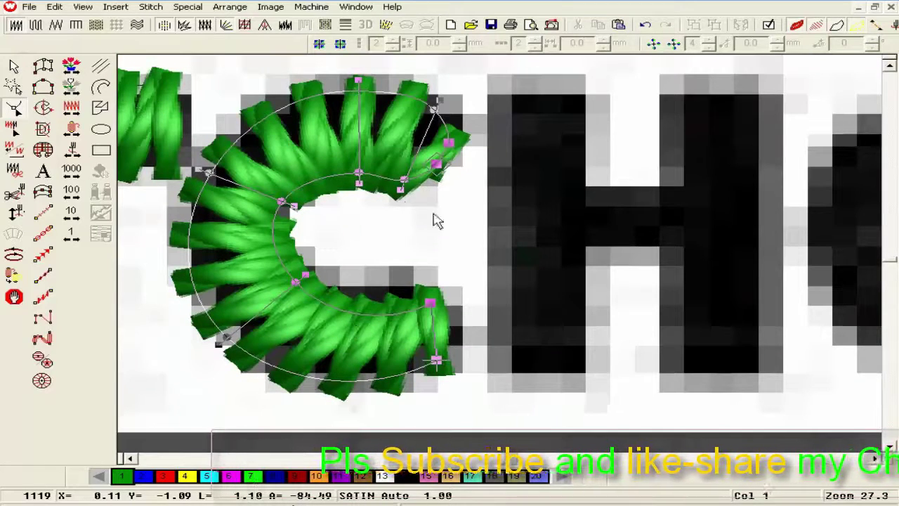
{"action": "left_click_drag", "start_coordinate": [404, 181], "coordinate": [450, 180]}
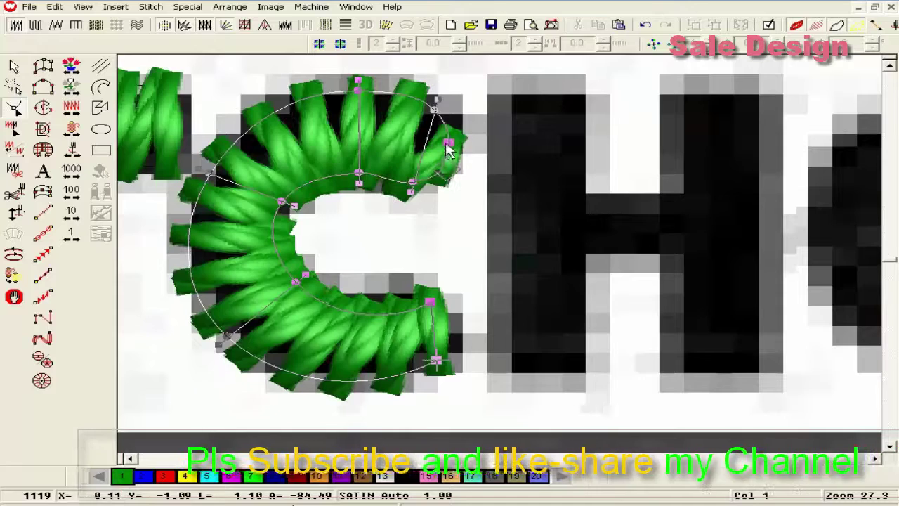
{"action": "left_click_drag", "start_coordinate": [445, 137], "coordinate": [442, 140]}
Step: Try to form the H's left leg by copying the T's stem onto it and stretching the copy to full letter height
{"action": "key", "text": "shift+z"}
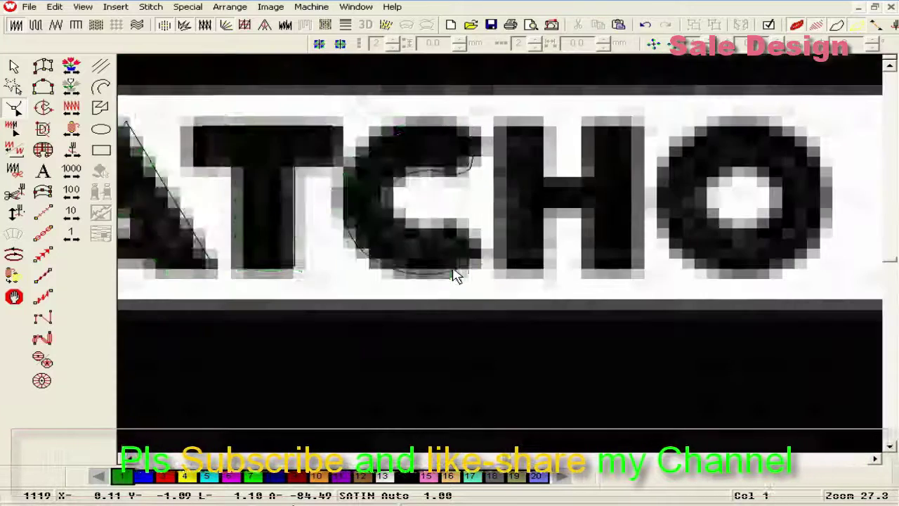
{"action": "key", "text": "shift+z"}
{"action": "left_click", "coordinate": [394, 242]}
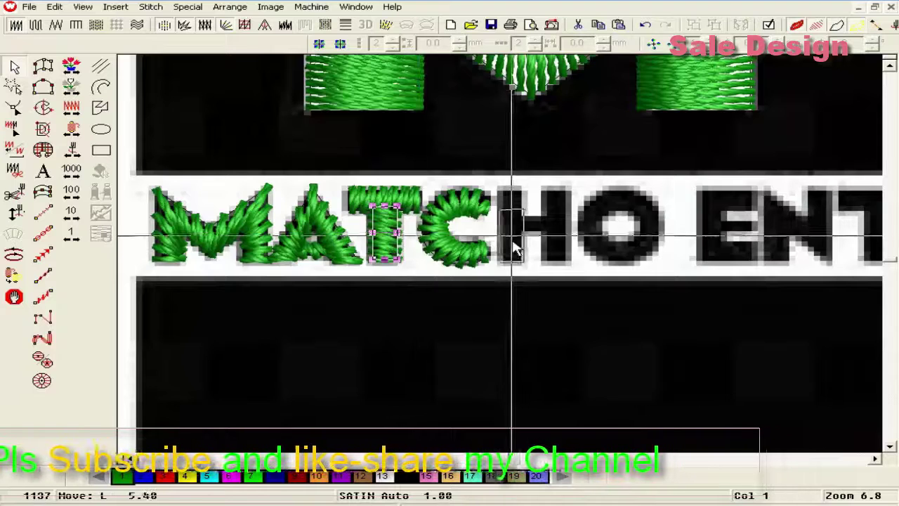
{"action": "key", "text": "z"}
{"action": "key", "text": "Right"}
{"action": "key", "text": "Right"}
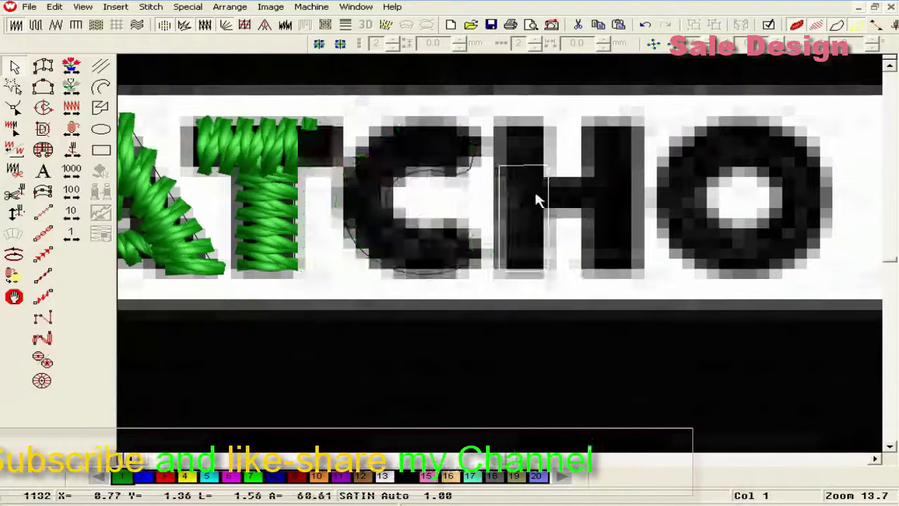
{"action": "left_click_drag", "start_coordinate": [528, 164], "coordinate": [532, 127]}
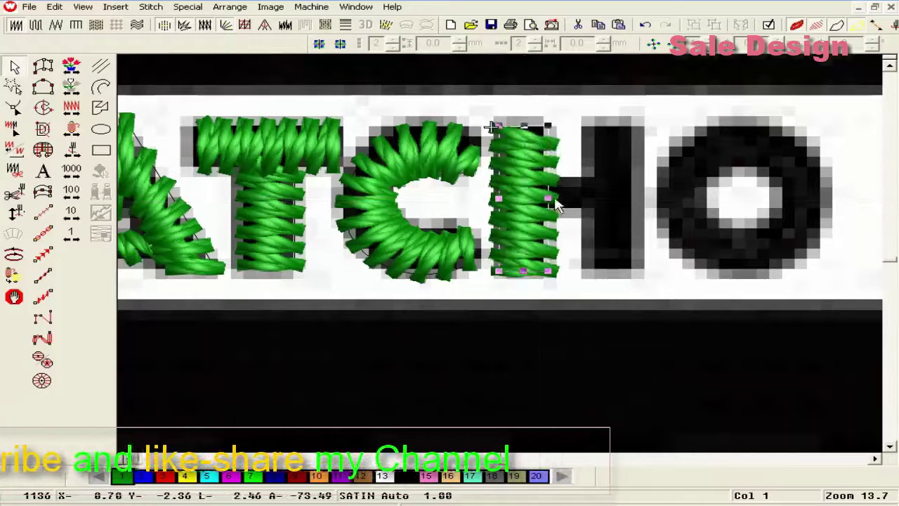
Step: Slightly slim the T's stem and crossbar, and delete the copied leg from the H
{"action": "left_click", "coordinate": [283, 222]}
{"action": "left_click_drag", "start_coordinate": [295, 213], "coordinate": [290, 213]}
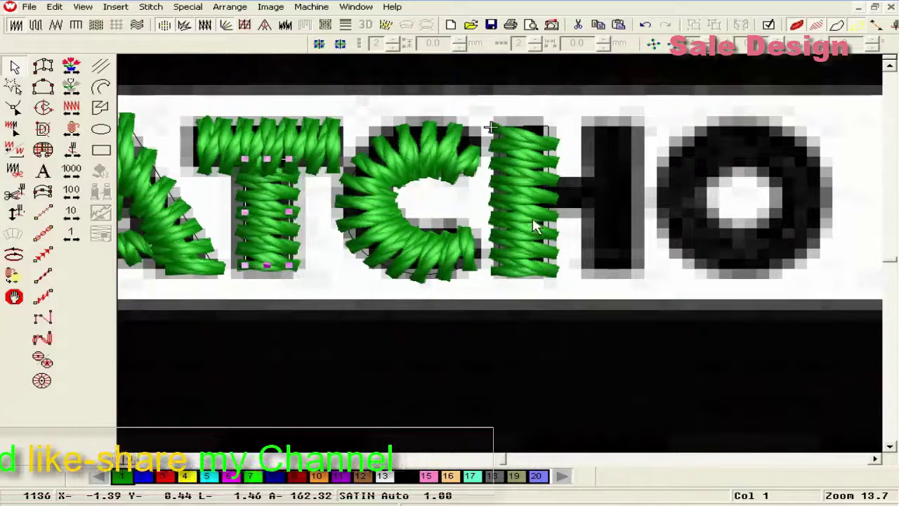
{"action": "left_click", "coordinate": [532, 221]}
{"action": "key", "text": "Delete"}
{"action": "left_click", "coordinate": [280, 145]}
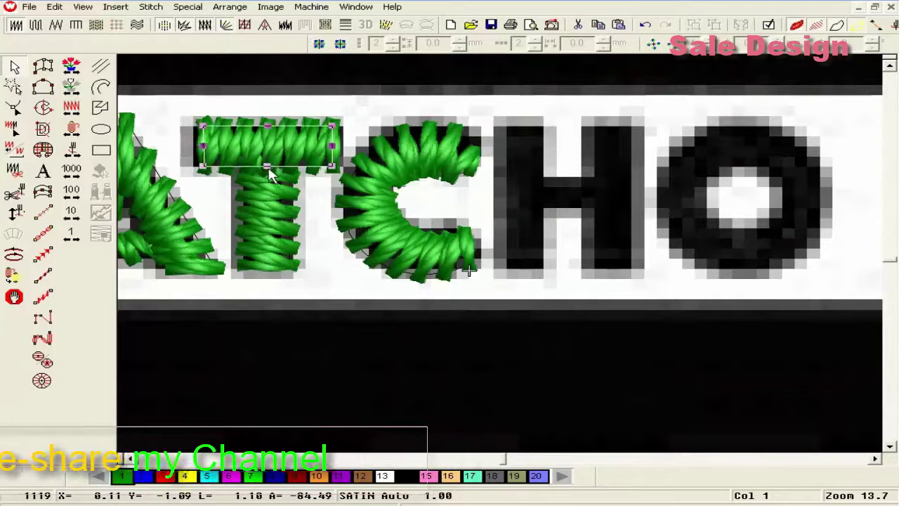
{"action": "left_click_drag", "start_coordinate": [268, 168], "coordinate": [268, 163]}
Step: Form both legs of the H from copies of the T's slimmed stem, stretched to full letter height
{"action": "left_click", "coordinate": [272, 199]}
{"action": "key", "text": "ctrl+d"}
{"action": "left_click_drag", "start_coordinate": [278, 228], "coordinate": [517, 227]}
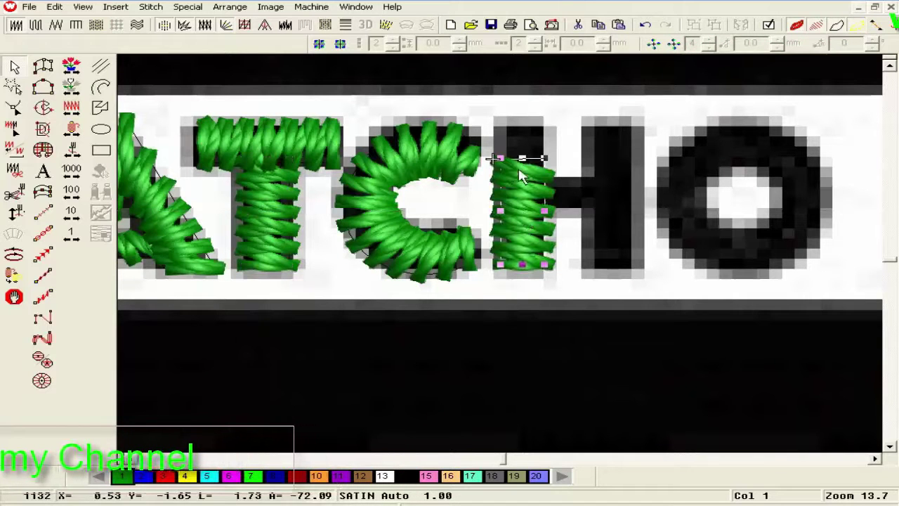
{"action": "left_click_drag", "start_coordinate": [524, 158], "coordinate": [523, 126]}
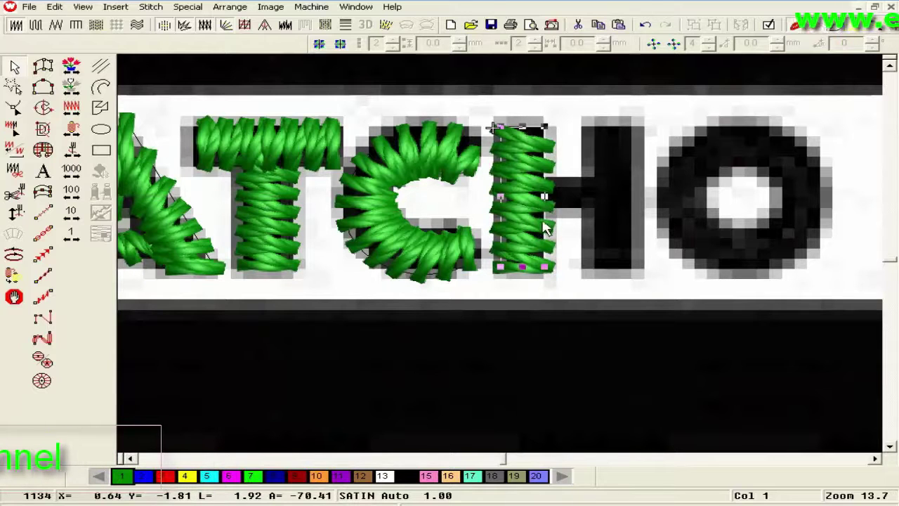
{"action": "key", "text": "ctrl+d"}
{"action": "left_click_drag", "start_coordinate": [507, 211], "coordinate": [599, 211]}
Step: Copy the H's leg onto the M's right leg, widen it to match, and check the M's left leg with a temporary copy
{"action": "key", "text": "shift+z"}
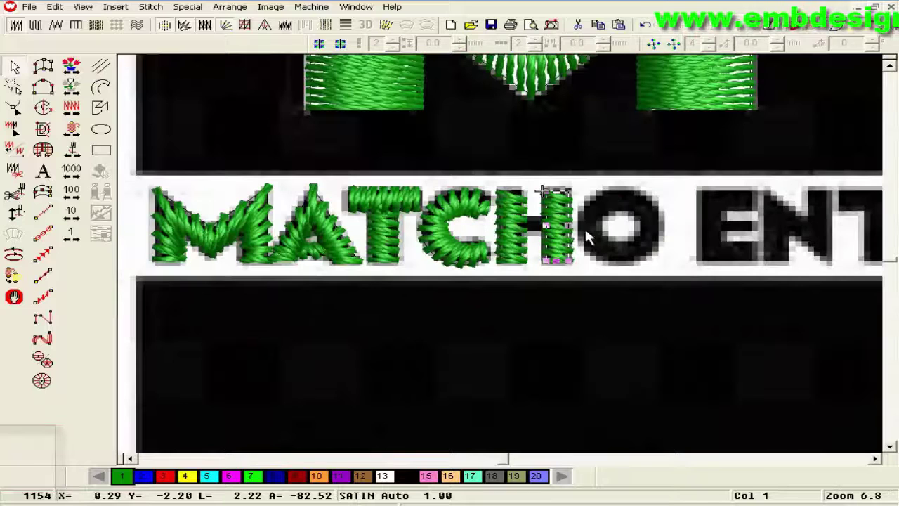
{"action": "left_click_drag", "start_coordinate": [560, 247], "coordinate": [260, 314]}
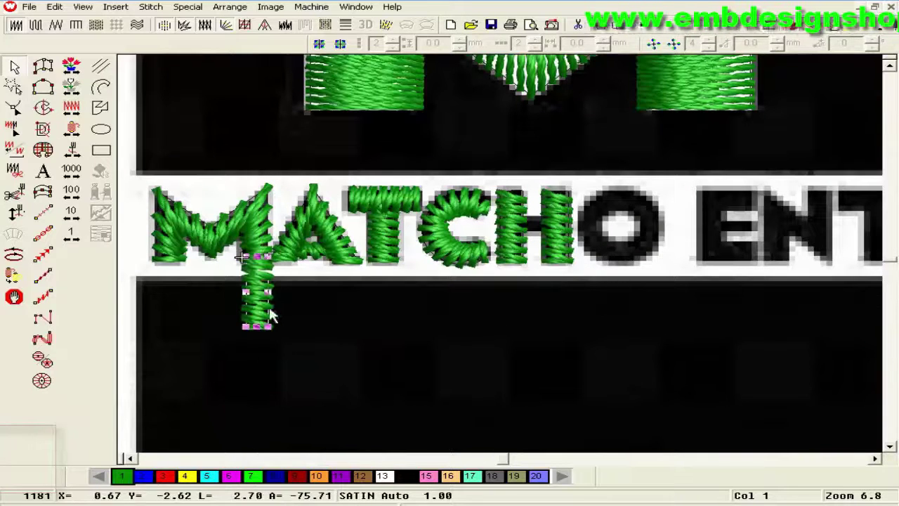
{"action": "left_click", "coordinate": [797, 27]}
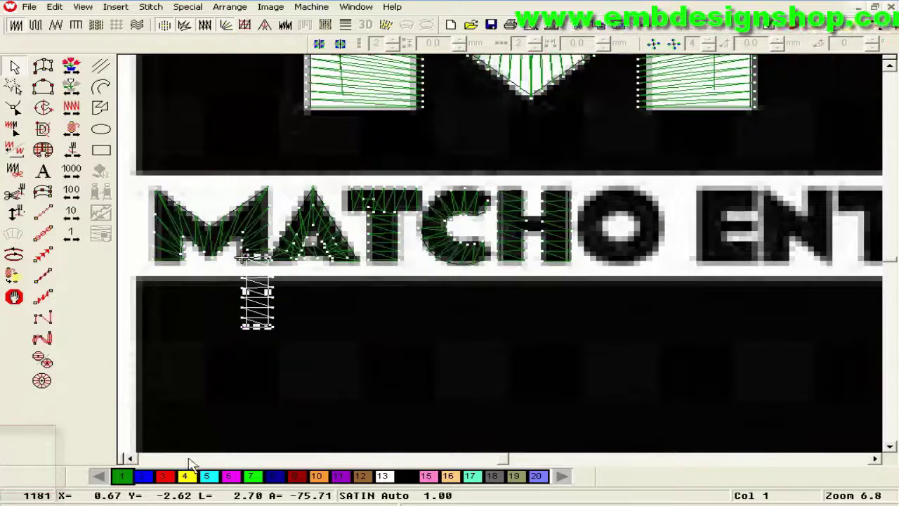
{"action": "left_click", "coordinate": [130, 458]}
{"action": "left_click", "coordinate": [130, 459]}
{"action": "left_click", "coordinate": [130, 458]}
{"action": "key", "text": "z"}
{"action": "key", "text": "d"}
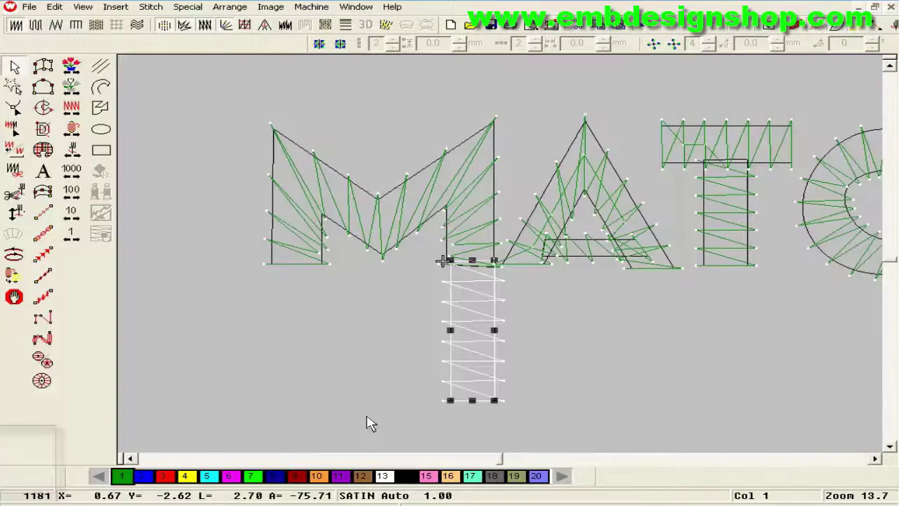
{"action": "key", "text": "z"}
{"action": "left_click_drag", "start_coordinate": [472, 385], "coordinate": [316, 310]}
{"action": "key", "text": "shift+z"}
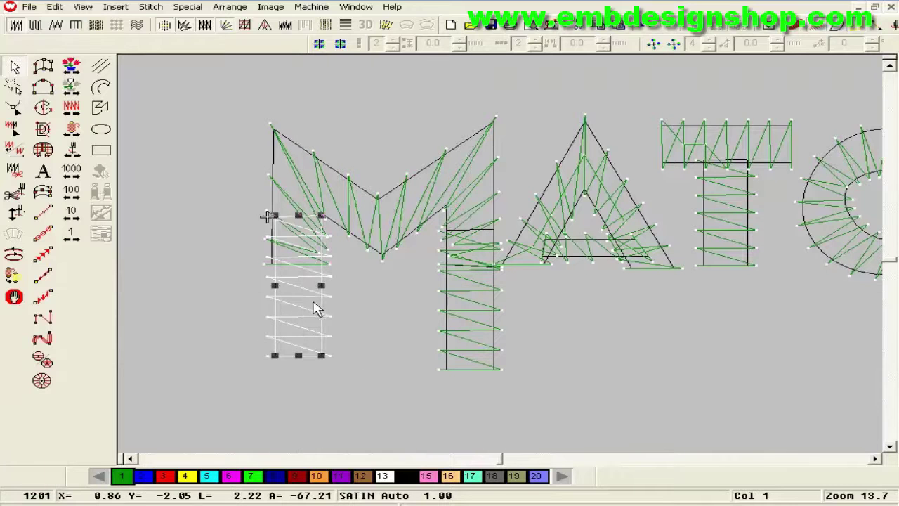
{"action": "key", "text": "Delete"}
Step: Adjust the M's left leg by shifting its upper outer point and its inner edge points slightly outward
{"action": "left_click", "coordinate": [287, 260]}
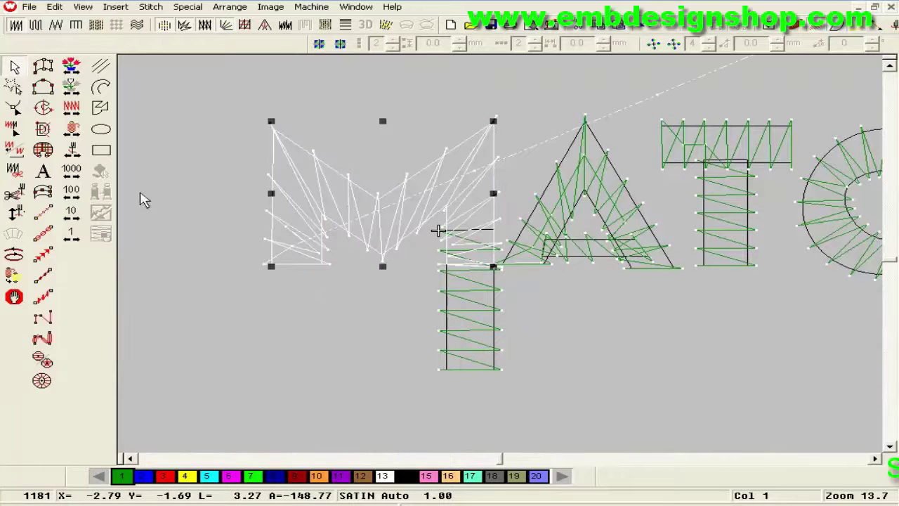
{"action": "key", "text": "h"}
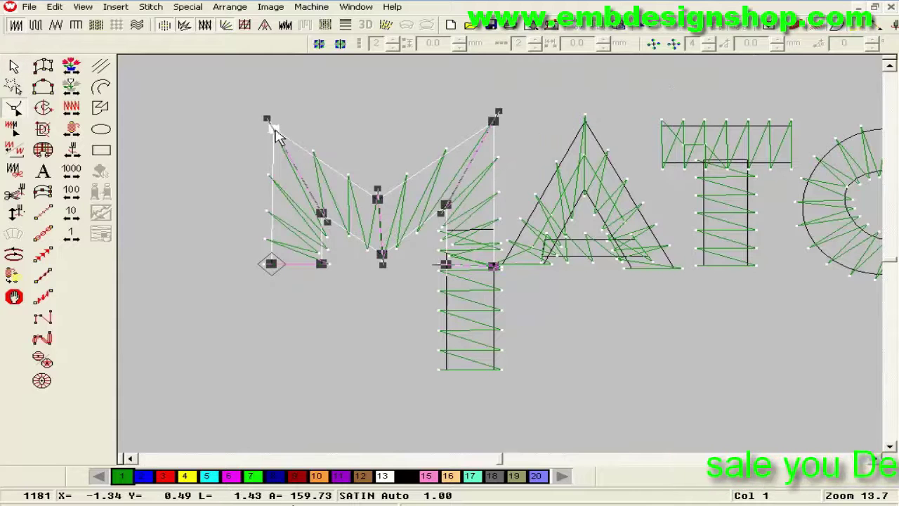
{"action": "left_click_drag", "start_coordinate": [269, 128], "coordinate": [273, 130]}
{"action": "left_click", "coordinate": [323, 265]}
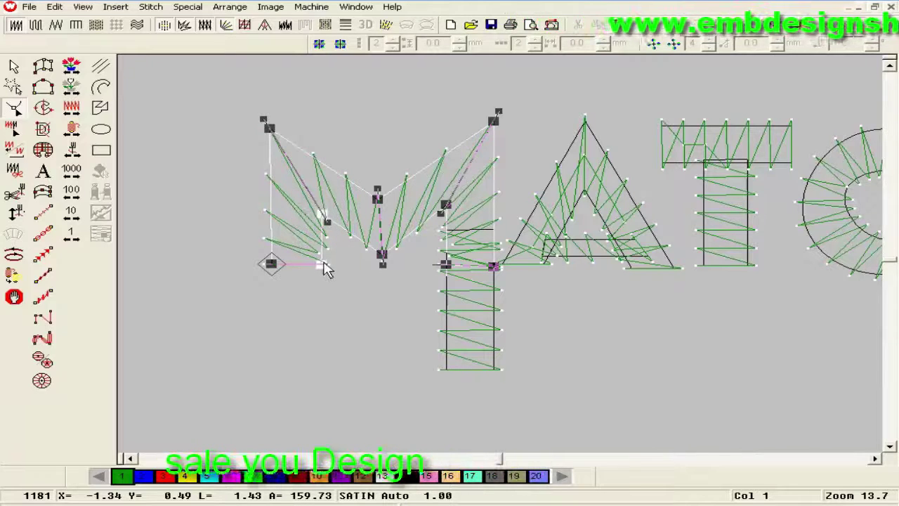
Step: Move the widened leg copy from the M onto the H's left leg and nudge it into alignment
{"action": "key", "text": "Escape"}
{"action": "left_click", "coordinate": [477, 314]}
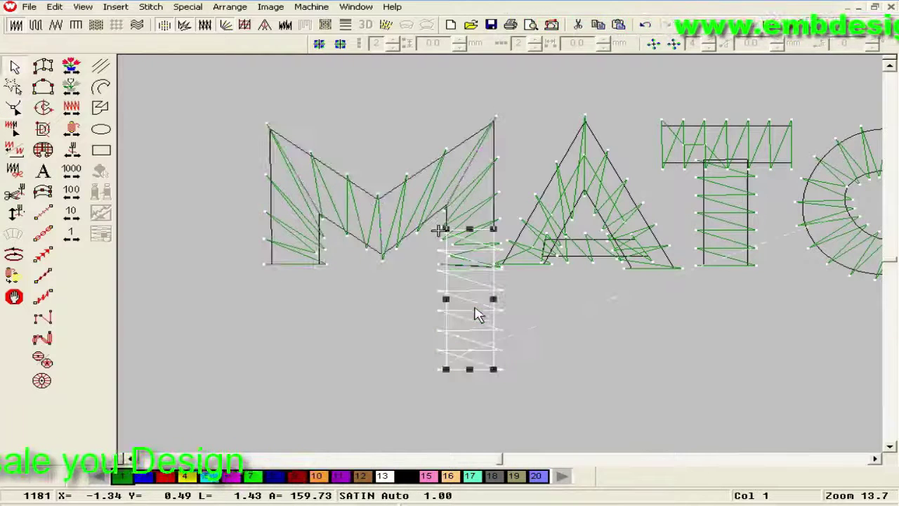
{"action": "key", "text": "shift+z"}
{"action": "left_click_drag", "start_coordinate": [486, 276], "coordinate": [743, 242]}
{"action": "left_click", "coordinate": [744, 251]}
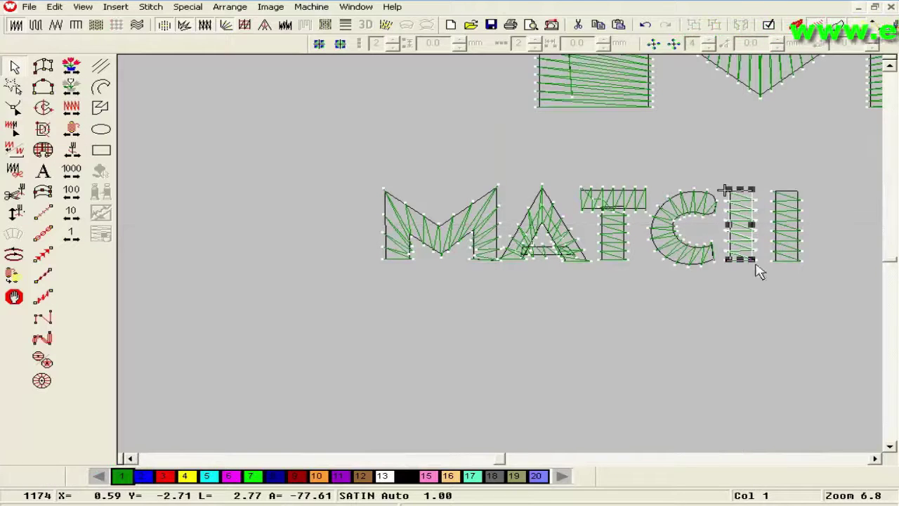
{"action": "left_click", "coordinate": [876, 459]}
{"action": "left_click", "coordinate": [876, 459]}
{"action": "left_click", "coordinate": [876, 459]}
{"action": "left_click", "coordinate": [876, 459]}
{"action": "key", "text": "z"}
{"action": "scroll", "coordinate": [422, 325], "scroll_direction": "up", "scroll_amount": 1}
{"action": "key", "text": "Right"}
{"action": "key", "text": "Right"}
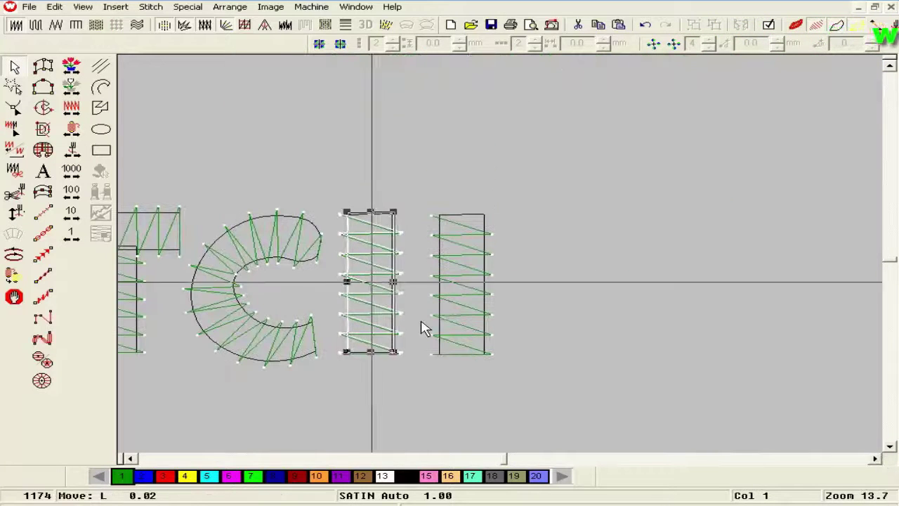
Step: Replace the H's two old legs with the single widened leg, pasted over the left stroke of the artwork
{"action": "key", "text": "Delete"}
{"action": "left_click", "coordinate": [386, 291]}
{"action": "key", "text": "Delete"}
{"action": "left_click", "coordinate": [489, 288]}
{"action": "key", "text": "Delete"}
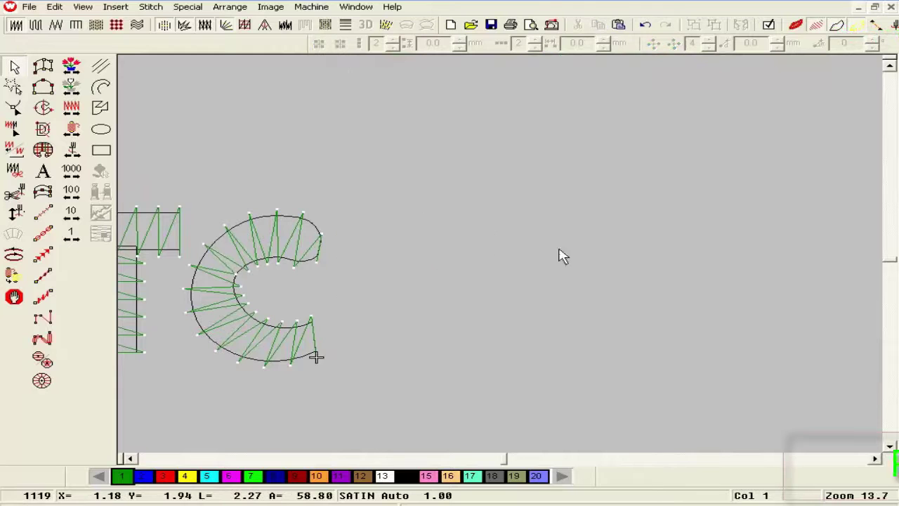
{"action": "key", "text": "d"}
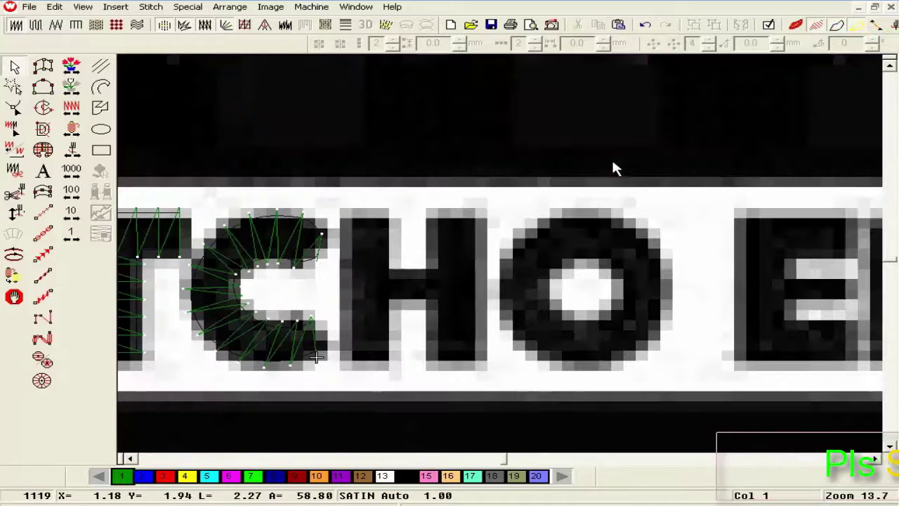
{"action": "key", "text": "ctrl+v"}
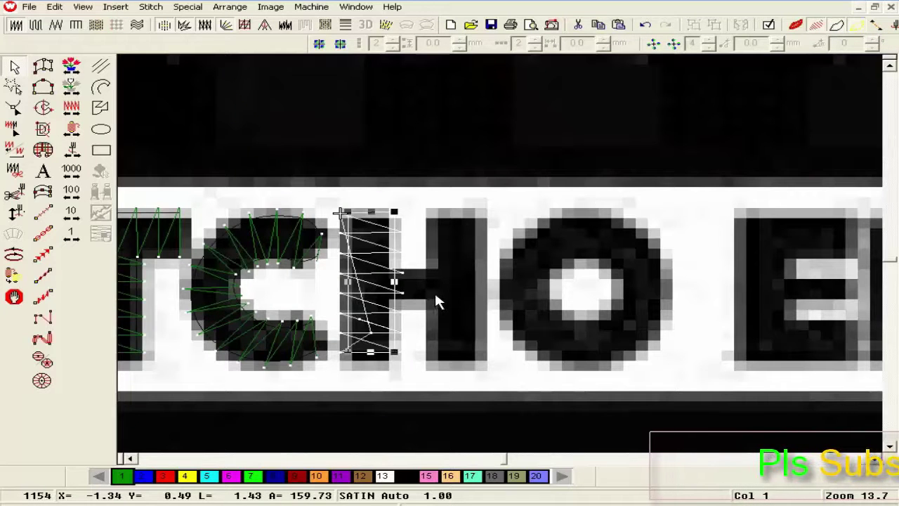
Step: Form the H's right leg by offsetting a copy of the left leg horizontally onto the artwork's right stroke
{"action": "key", "text": "Right"}
{"action": "key", "text": "Right"}
{"action": "key", "text": "Right"}
{"action": "key", "text": "Right"}
{"action": "key", "text": "Right"}
{"action": "key", "text": "Right"}
{"action": "key", "text": "Right"}
{"action": "key", "text": "Right"}
{"action": "key", "text": "Right"}
{"action": "key", "text": "Right"}
{"action": "key", "text": "Right"}
{"action": "key", "text": "Right"}
{"action": "key", "text": "Right"}
{"action": "key", "text": "Right"}
{"action": "key", "text": "Right"}
{"action": "key", "text": "Right"}
{"action": "key", "text": "Right"}
{"action": "key", "text": "Right"}
{"action": "key", "text": "Right"}
{"action": "key", "text": "Right"}
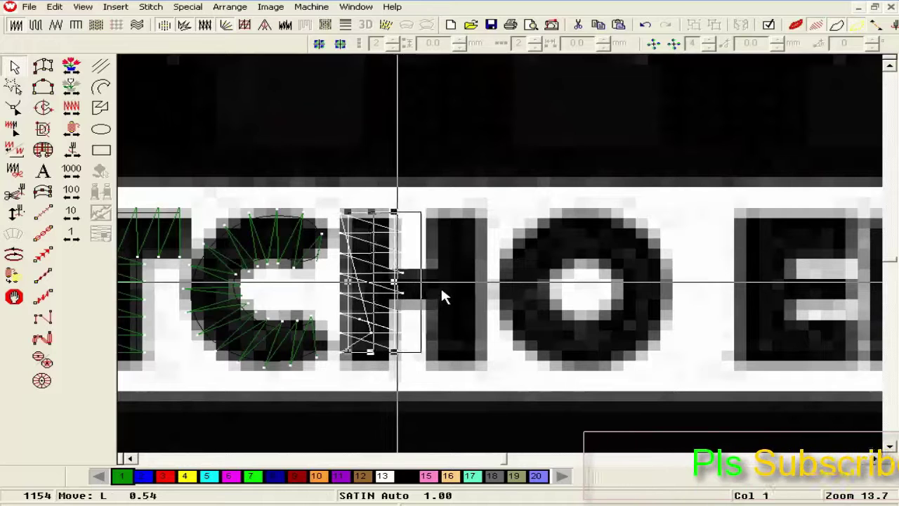
{"action": "key", "text": "Right"}
{"action": "key", "text": "Right"}
{"action": "key", "text": "Right"}
{"action": "key", "text": "Right"}
{"action": "key", "text": "Right"}
{"action": "key", "text": "Right"}
{"action": "key", "text": "Right"}
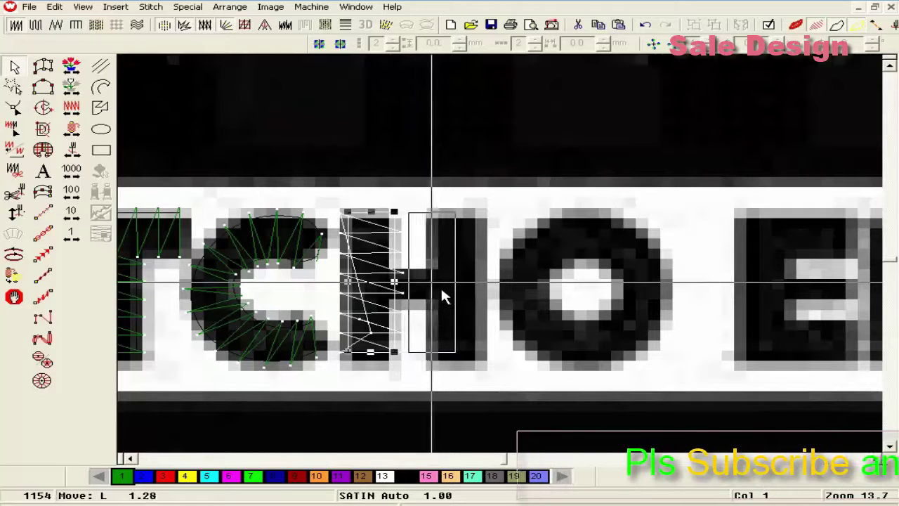
{"action": "key", "text": "Right"}
{"action": "key", "text": "Right"}
{"action": "key", "text": "Right"}
{"action": "key", "text": "Right"}
{"action": "key", "text": "Right"}
{"action": "key", "text": "Return"}
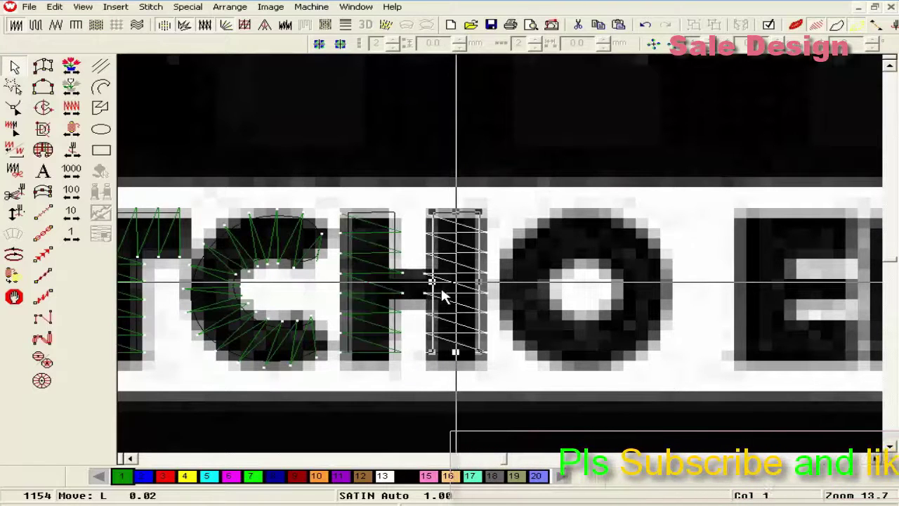
{"action": "key", "text": "Right"}
{"action": "key", "text": "Right"}
{"action": "key", "text": "Right"}
{"action": "key", "text": "Right"}
{"action": "scroll", "coordinate": [457, 122], "scroll_direction": "up", "scroll_amount": 1}
{"action": "scroll", "coordinate": [443, 235], "scroll_direction": "down", "scroll_amount": 2}
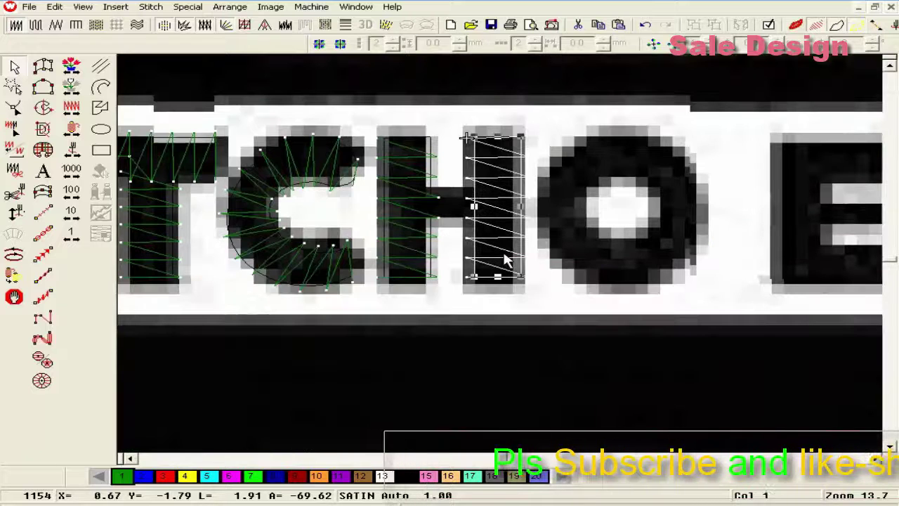
Step: Form the H's crossbar from a copy of the leg turned horizontal and shortened to span the gap between both legs
{"action": "double_click", "coordinate": [505, 255]}
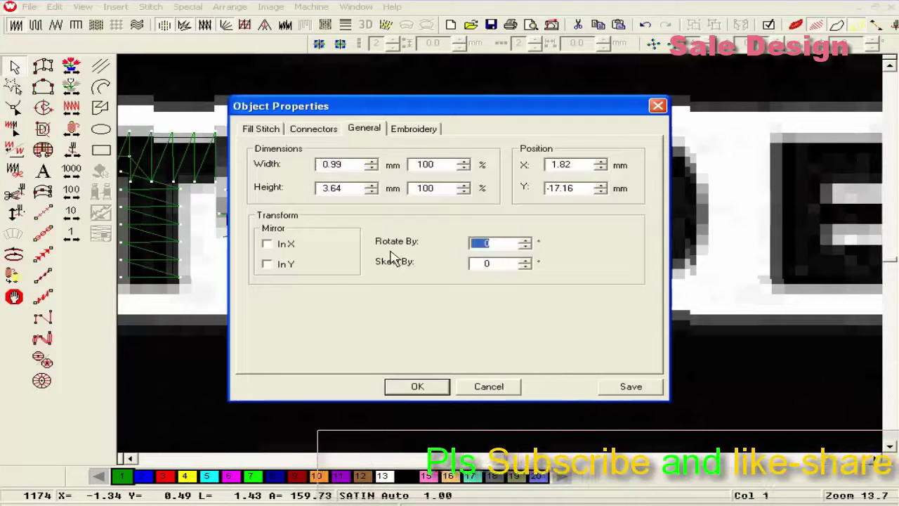
{"action": "key", "text": "Return"}
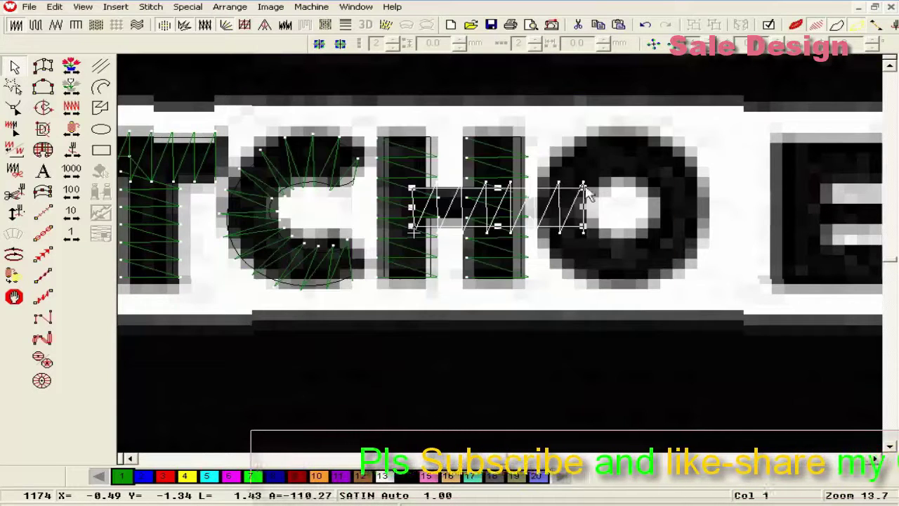
{"action": "left_click_drag", "start_coordinate": [583, 216], "coordinate": [474, 211]}
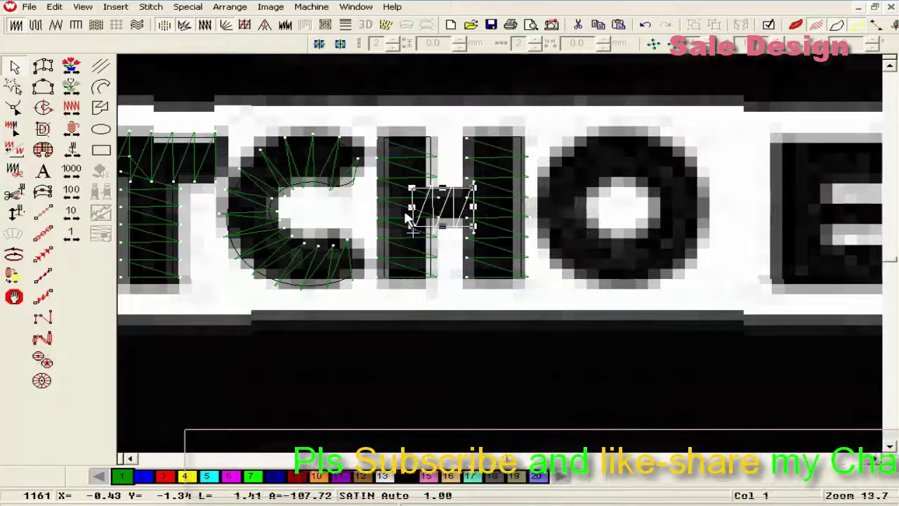
{"action": "left_click_drag", "start_coordinate": [411, 208], "coordinate": [428, 209]}
{"action": "left_click", "coordinate": [495, 212]}
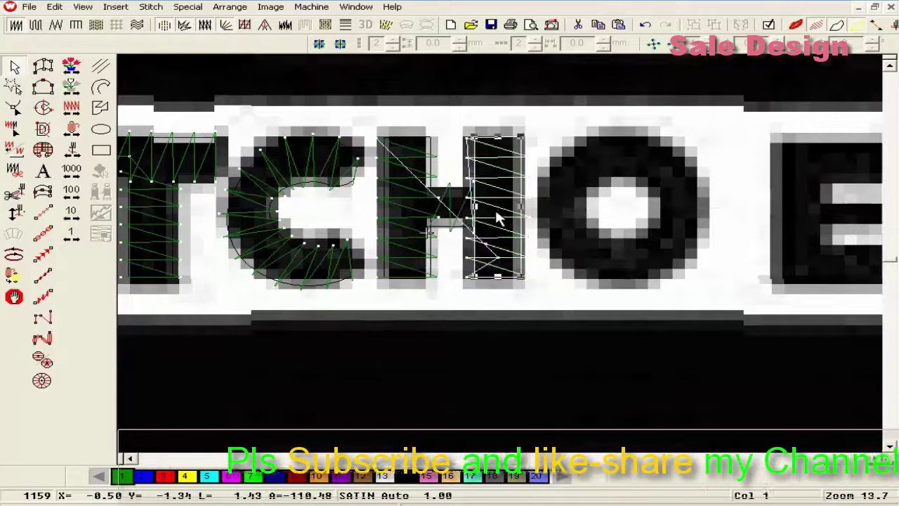
Step: Put the H's left leg exit point on its inner edge beside the crossbar, and resequence the crossbar after that leg
{"action": "left_click", "coordinate": [397, 213]}
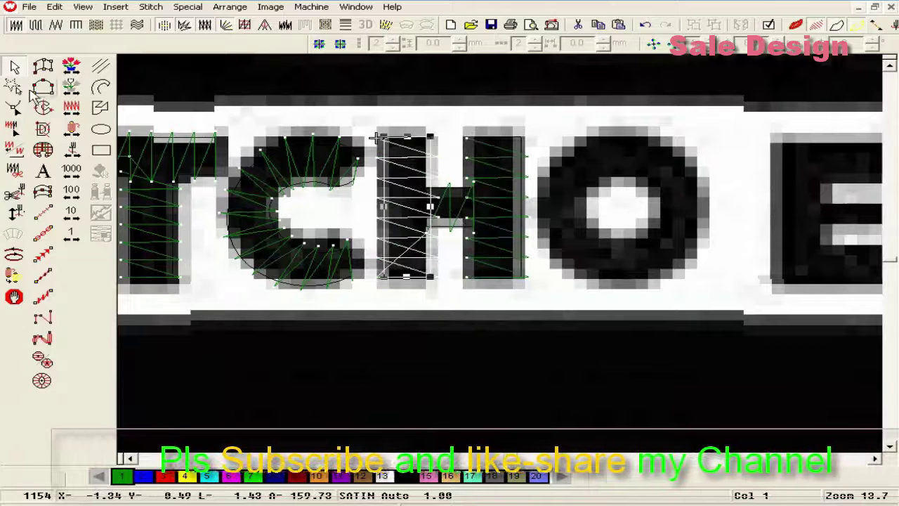
{"action": "left_click", "coordinate": [14, 107]}
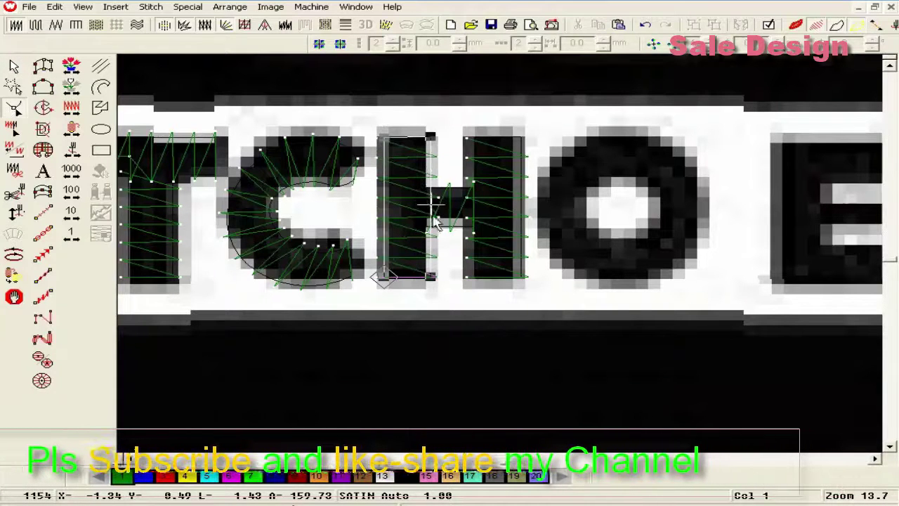
{"action": "key", "text": "Return"}
{"action": "key", "text": "Escape"}
{"action": "left_click", "coordinate": [450, 217]}
{"action": "key", "text": "ctrl+x"}
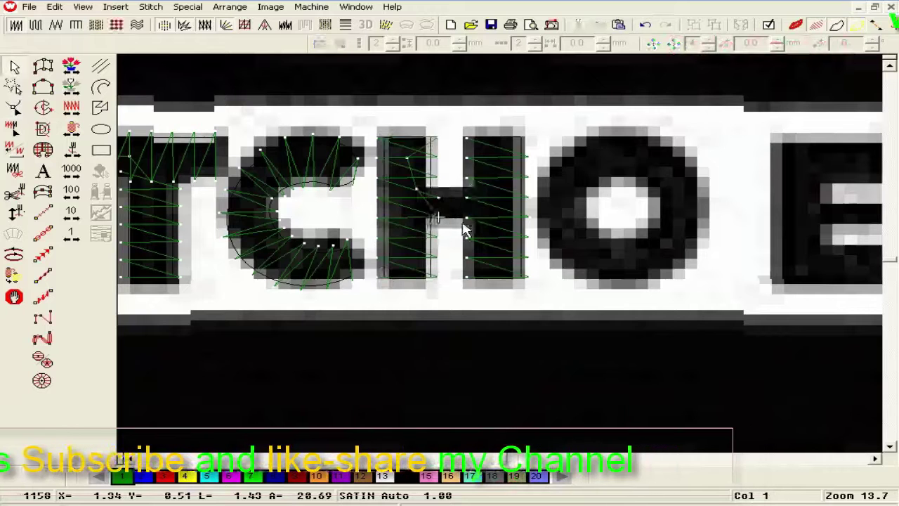
Step: Set the H's right leg entry point at the crossbar and its exit point at the lower outer corner
{"action": "left_click", "coordinate": [487, 214]}
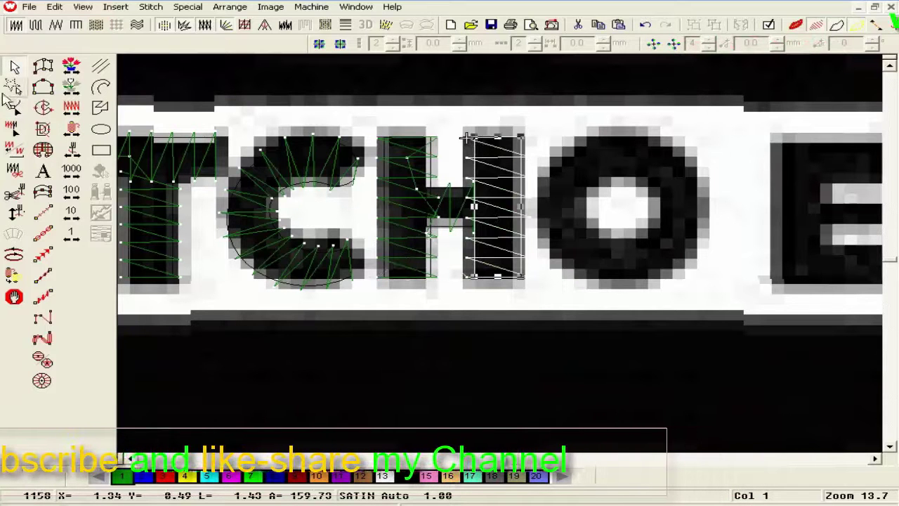
{"action": "key", "text": "h"}
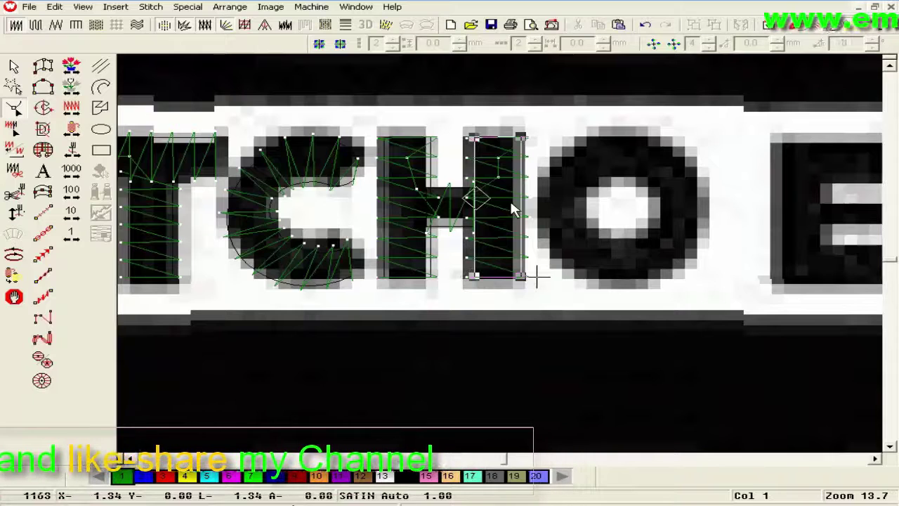
{"action": "key", "text": "shift+z"}
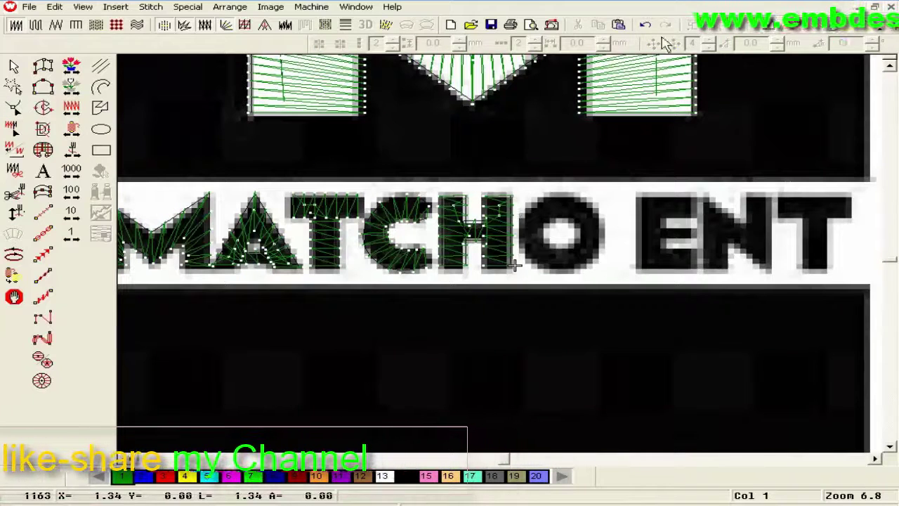
{"action": "left_click", "coordinate": [799, 26]}
{"action": "left_click", "coordinate": [799, 25]}
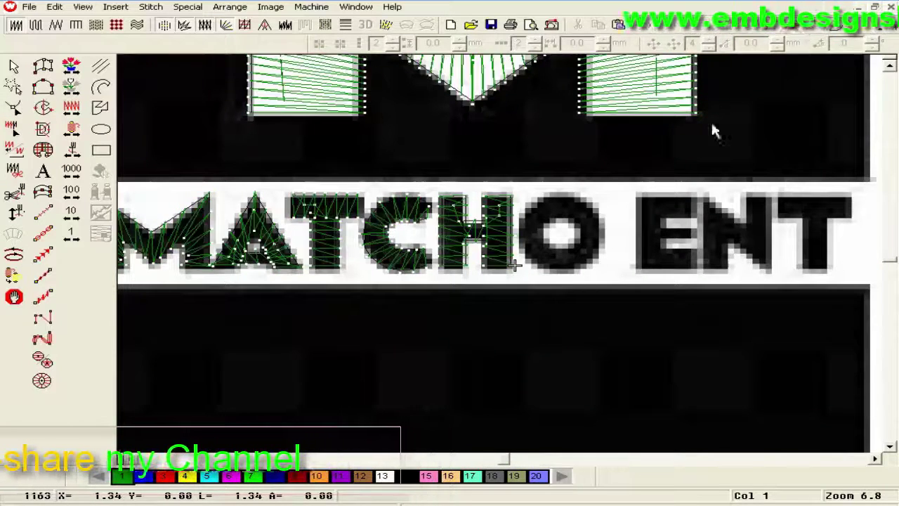
Step: Digitize the O as a closed satin column with paired inner and outer points around the ring, and show the stitches in 3D
{"action": "key", "text": "z"}
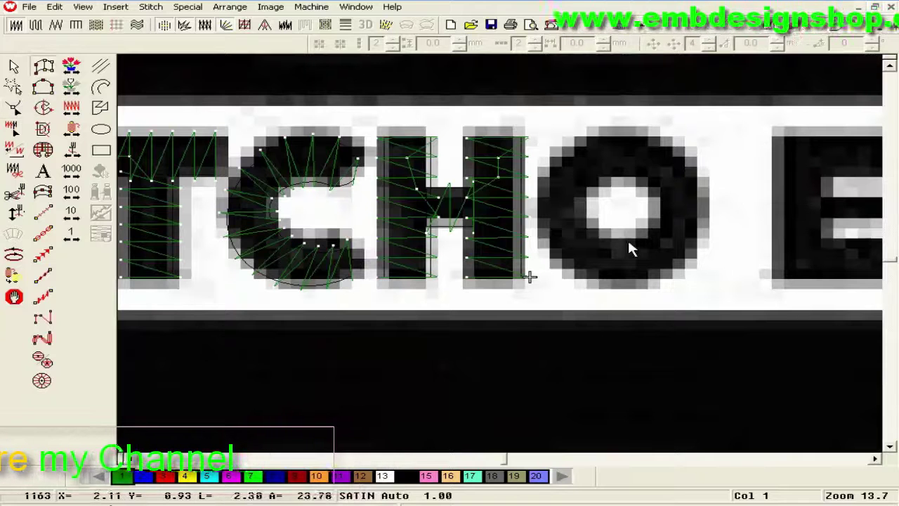
{"action": "left_click", "coordinate": [623, 242]}
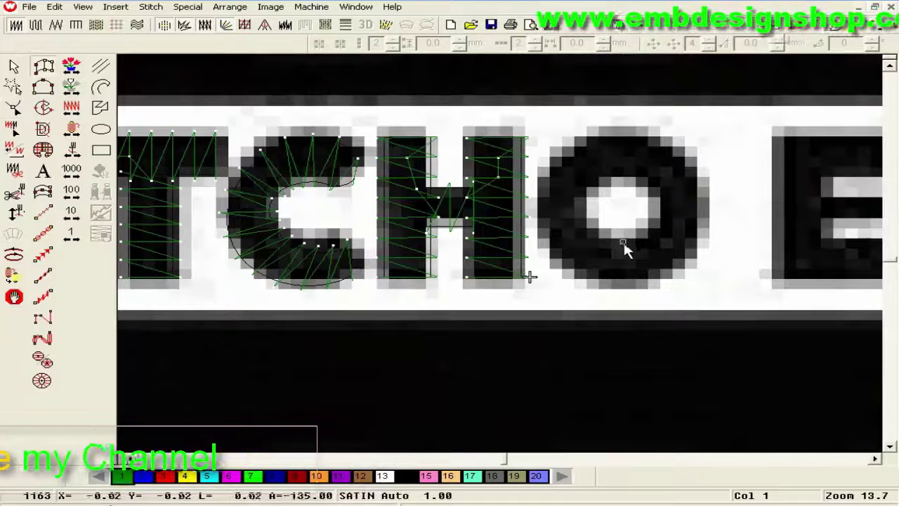
{"action": "left_click", "coordinate": [663, 215]}
{"action": "left_click", "coordinate": [708, 219]}
{"action": "right_click", "coordinate": [631, 178]}
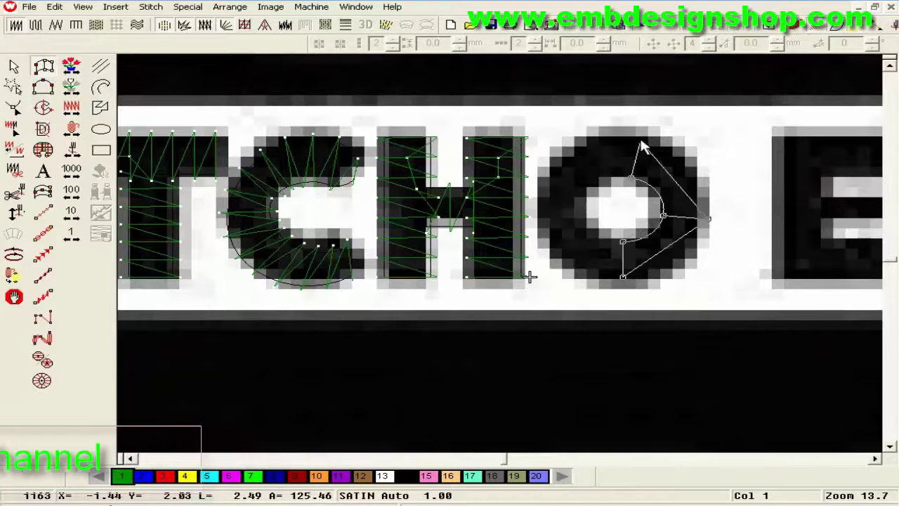
{"action": "right_click", "coordinate": [640, 138]}
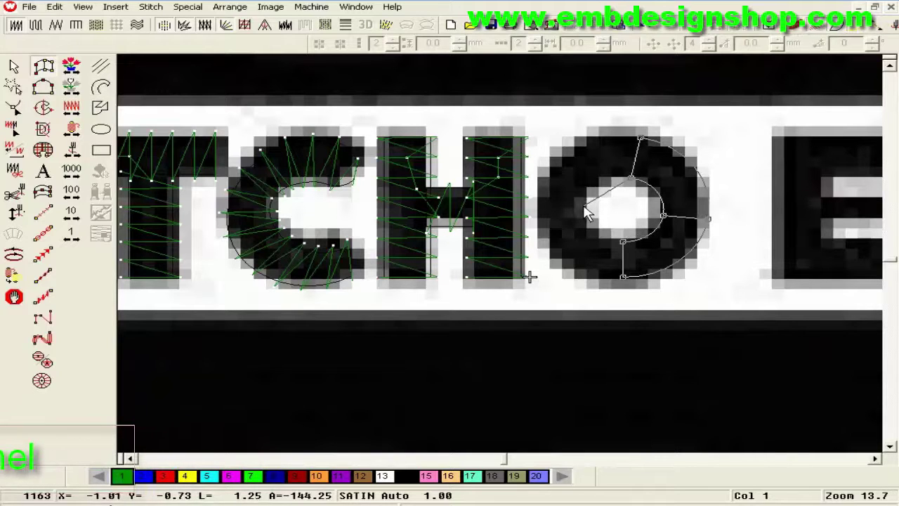
{"action": "left_click", "coordinate": [538, 204]}
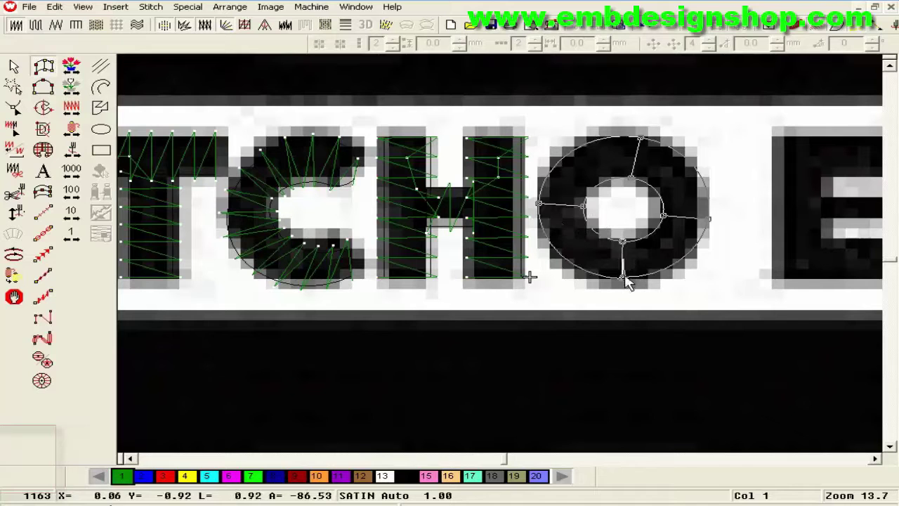
{"action": "key", "text": "Return"}
{"action": "left_click", "coordinate": [790, 28]}
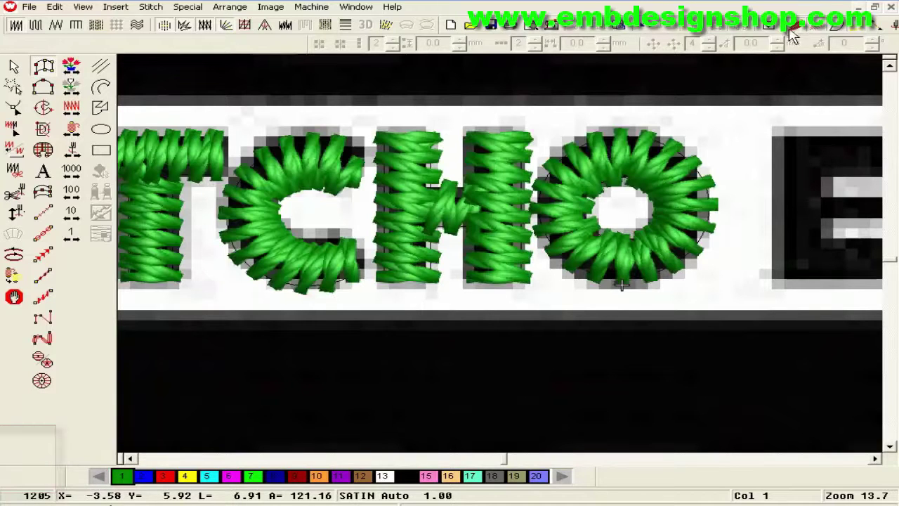
Step: Move the O slightly away from the H to widen the gap between the two letters
{"action": "left_click", "coordinate": [579, 191]}
{"action": "left_click_drag", "start_coordinate": [625, 209], "coordinate": [631, 212]}
{"action": "left_click_drag", "start_coordinate": [629, 213], "coordinate": [627, 213]}
{"action": "key", "text": "0"}
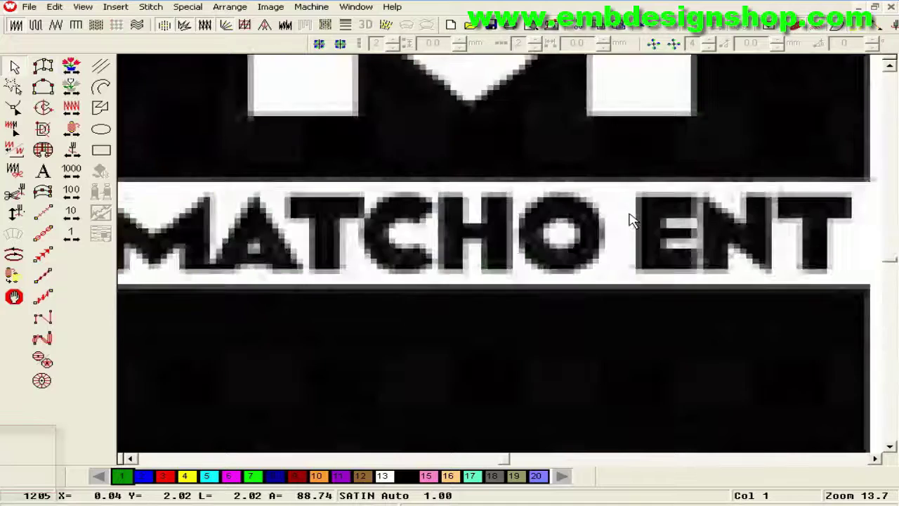
Step: Place a copy of the H's upright right leg over the E's stem
{"action": "left_click", "coordinate": [875, 459]}
{"action": "key", "text": "z"}
{"action": "left_click", "coordinate": [297, 250]}
{"action": "left_click_drag", "start_coordinate": [296, 249], "coordinate": [497, 255]}
{"action": "key", "text": "z"}
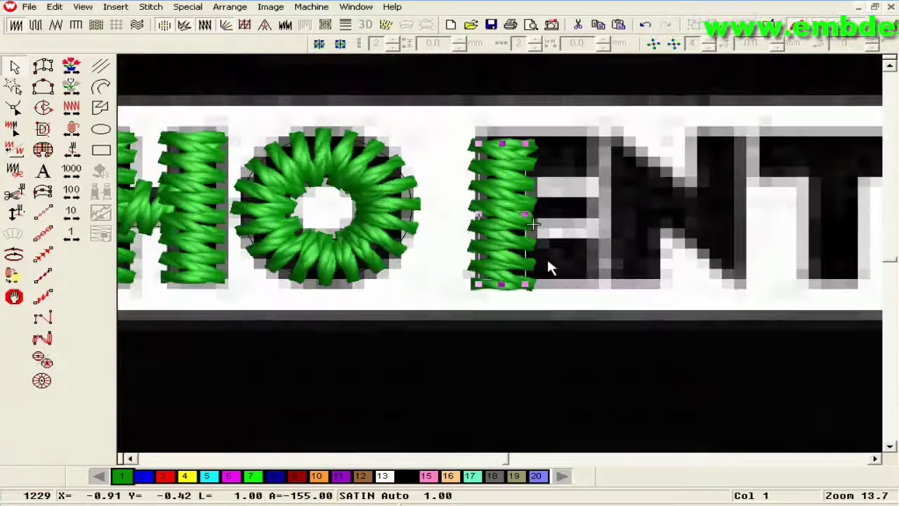
Step: Lay two copies of the E's stem column, rotated by 90 degrees, over the E's top and bottom arms
{"action": "scroll", "coordinate": [546, 258], "scroll_direction": "up", "scroll_amount": 1}
{"action": "scroll", "coordinate": [550, 257], "scroll_direction": "down", "scroll_amount": 2}
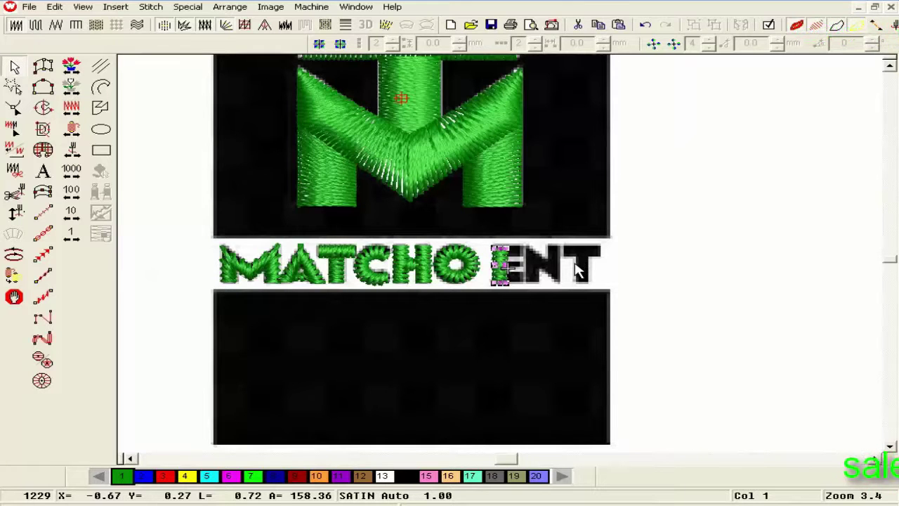
{"action": "scroll", "coordinate": [576, 267], "scroll_direction": "down", "scroll_amount": 2}
{"action": "scroll", "coordinate": [575, 267], "scroll_direction": "up", "scroll_amount": 2}
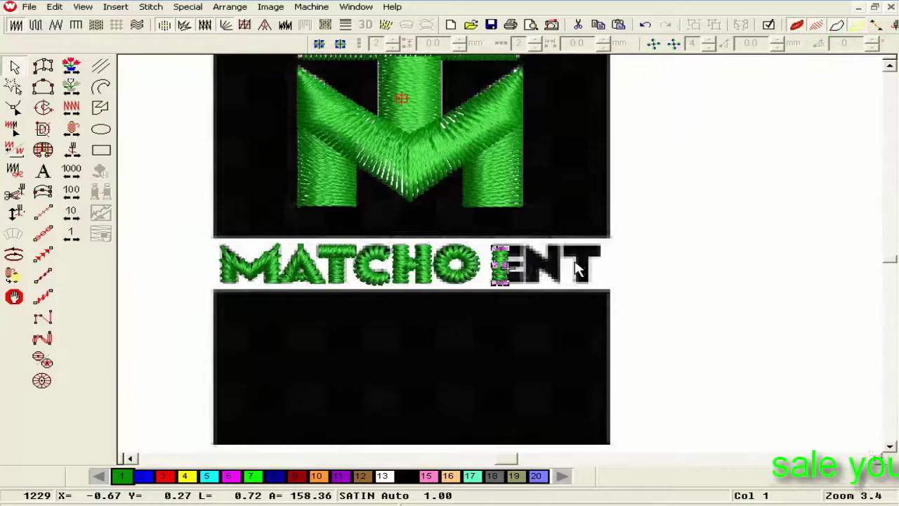
{"action": "key", "text": "ctrl+d"}
{"action": "key", "text": "alt+Return"}
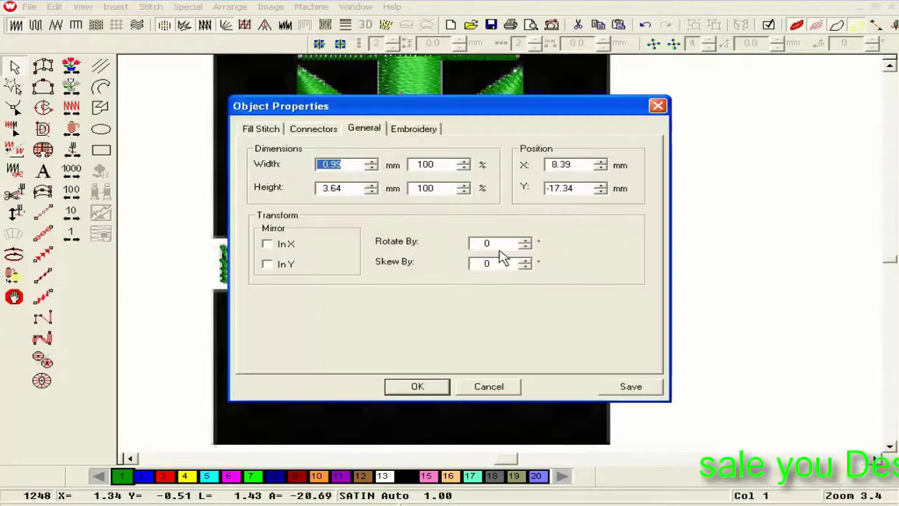
{"action": "left_click_drag", "start_coordinate": [497, 244], "coordinate": [424, 242]}
{"action": "type", "text": "90"}
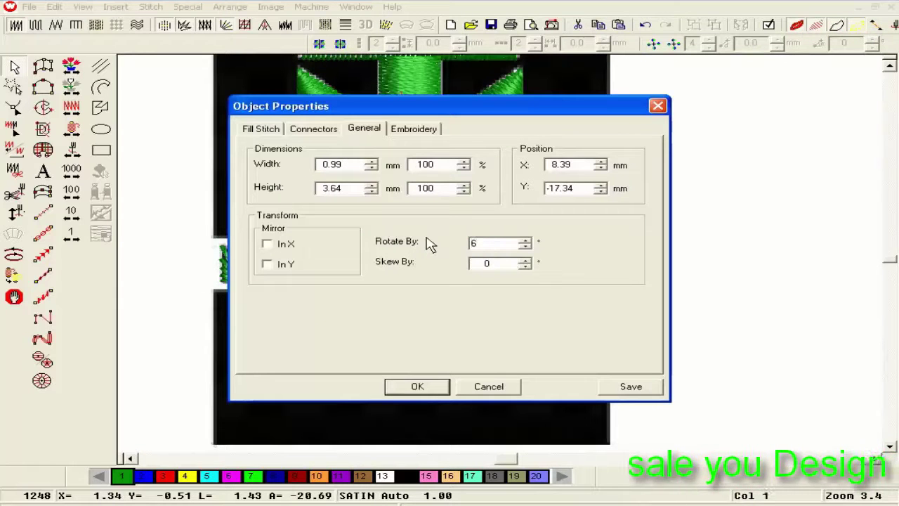
{"action": "key", "text": "Return"}
{"action": "scroll", "coordinate": [427, 238], "scroll_direction": "up", "scroll_amount": 2}
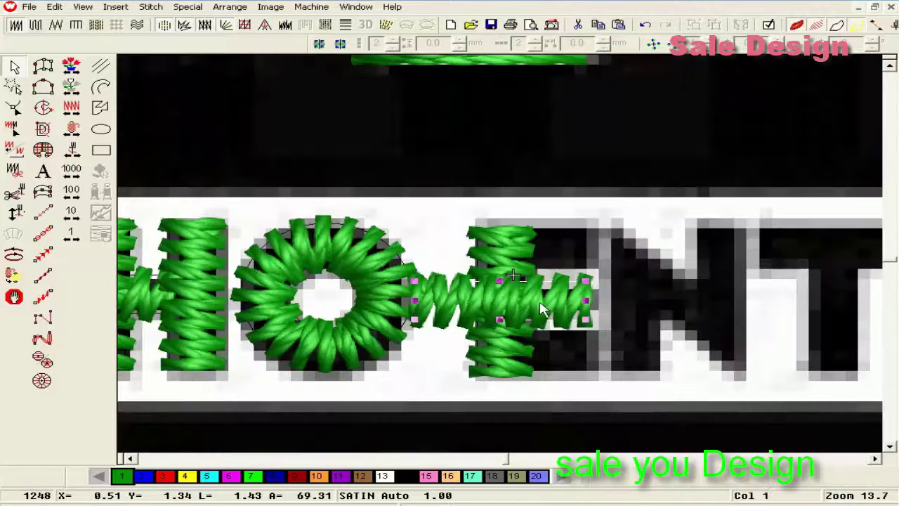
{"action": "mouse_move", "coordinate": [540, 302]}
{"action": "left_mouse_down"}
{"action": "mouse_move", "coordinate": [553, 240]}
{"action": "mouse_move", "coordinate": [537, 244]}
{"action": "left_mouse_up"}
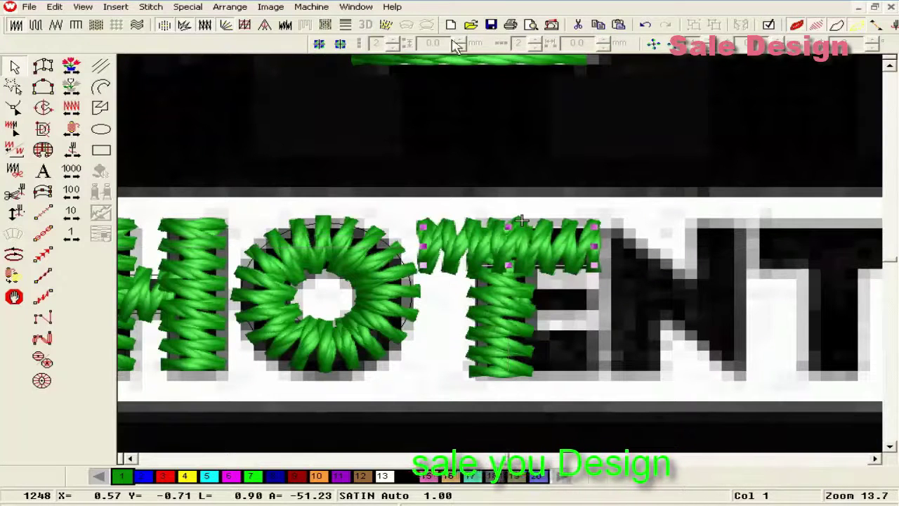
{"action": "left_click_drag", "start_coordinate": [532, 271], "coordinate": [523, 346]}
Step: Digitize the E's top arm, stem and bottom arm as one satin column with paired points on the copies' corners, with 3D and the backdrop image off
{"action": "left_click", "coordinate": [796, 27]}
{"action": "key", "text": "z"}
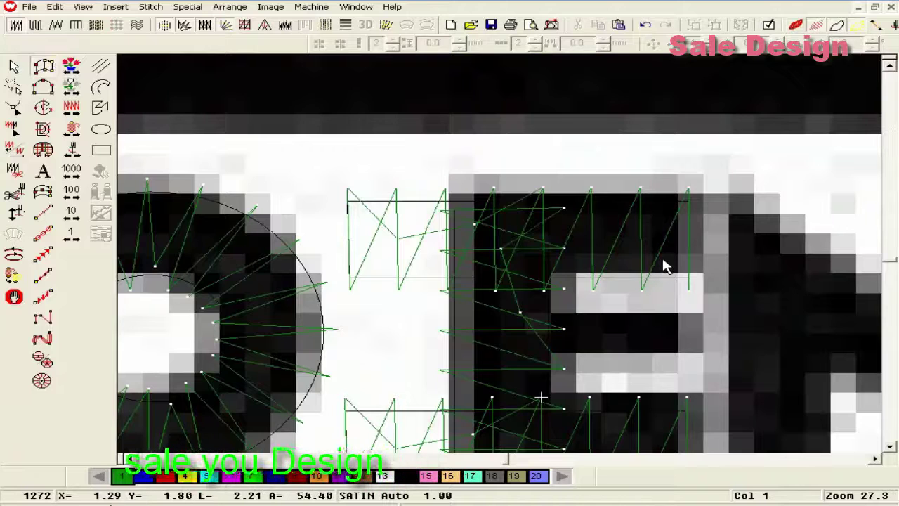
{"action": "key", "text": "d"}
{"action": "left_click", "coordinate": [690, 279]}
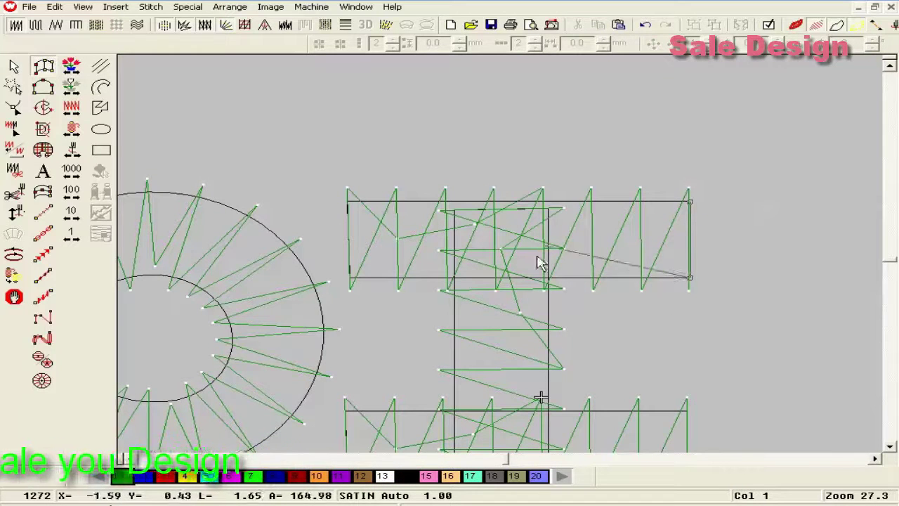
{"action": "left_click", "coordinate": [549, 279]}
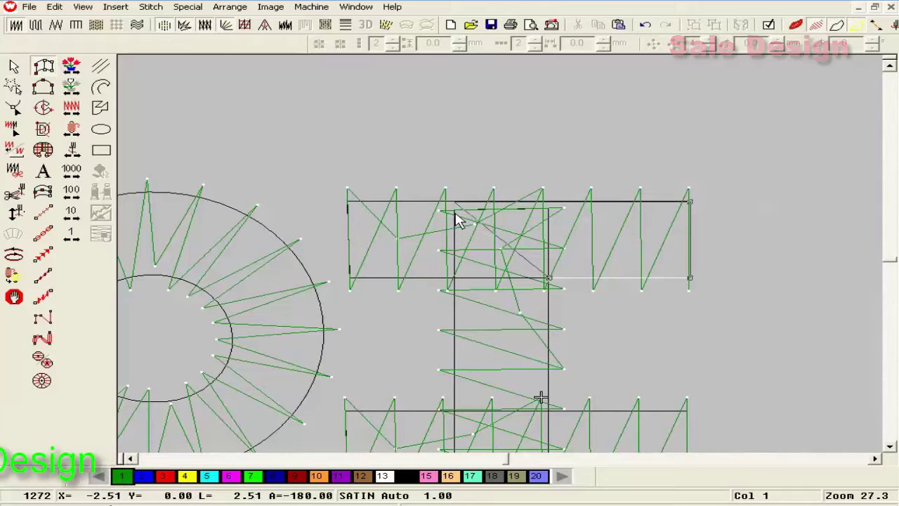
{"action": "scroll", "coordinate": [492, 231], "scroll_direction": "down", "scroll_amount": 3}
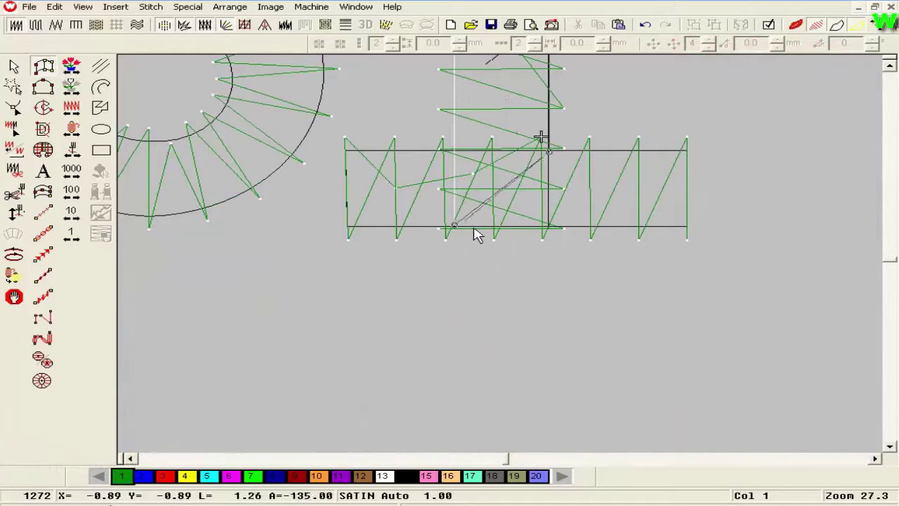
{"action": "left_click", "coordinate": [687, 225]}
{"action": "key", "text": "Return"}
Step: Delete the stem and arm copies lying under the E's continuous satin column
{"action": "scroll", "coordinate": [494, 217], "scroll_direction": "up", "scroll_amount": 1}
{"action": "key", "text": "Escape"}
{"action": "left_click", "coordinate": [423, 263]}
{"action": "key", "text": "Delete"}
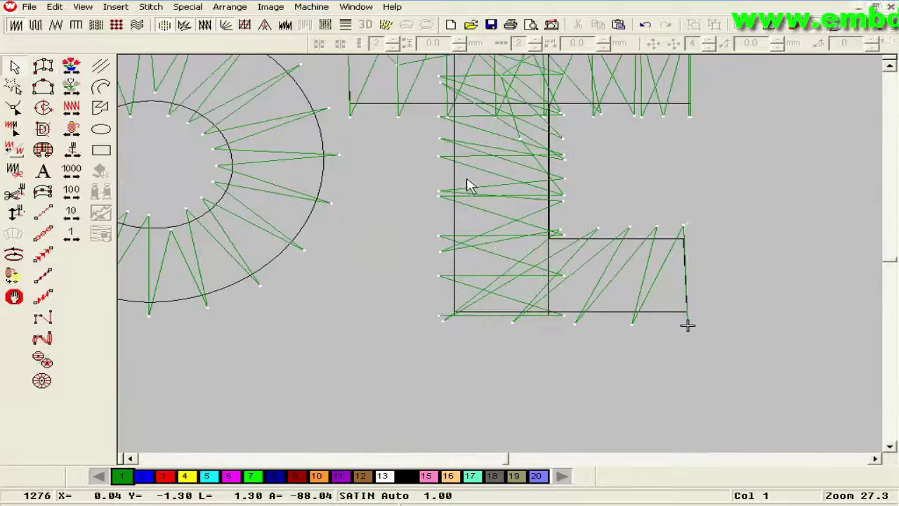
{"action": "left_click", "coordinate": [417, 83]}
{"action": "key", "text": "Delete"}
{"action": "scroll", "coordinate": [515, 203], "scroll_direction": "up", "scroll_amount": 1}
{"action": "left_click", "coordinate": [527, 201]}
{"action": "key", "text": "Delete"}
{"action": "left_click", "coordinate": [528, 203]}
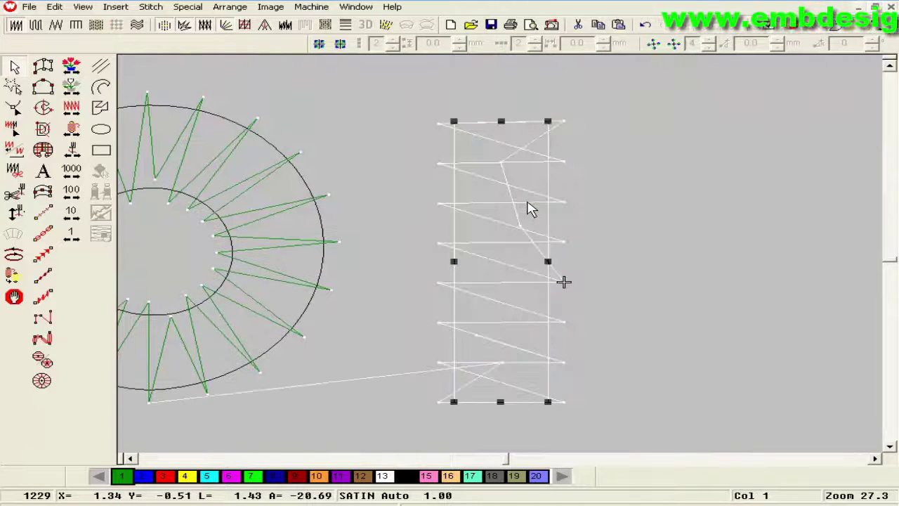
{"action": "key", "text": "Delete"}
{"action": "key", "text": "ctrl+v"}
{"action": "key", "text": "Escape"}
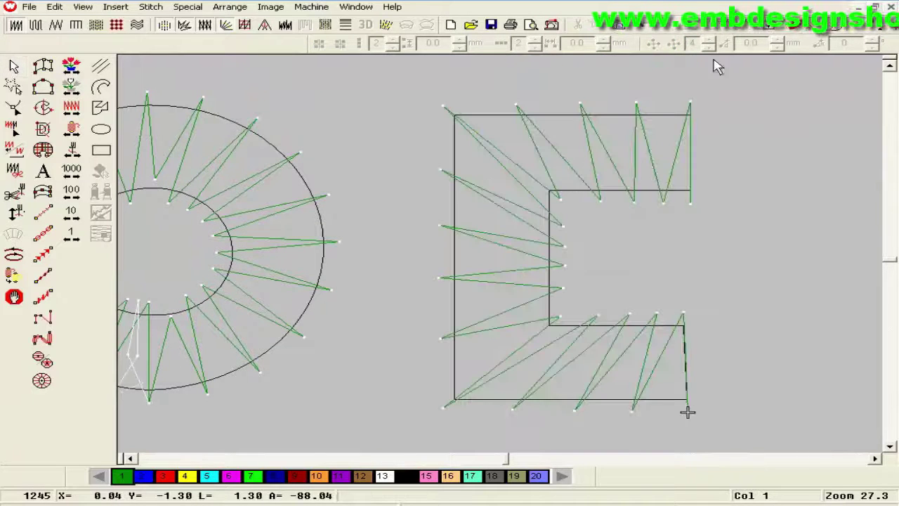
Step: Show the backdrop image again, digitize the E's middle bar as a short satin column, and display the stitches in 3D
{"action": "left_click", "coordinate": [799, 26]}
{"action": "left_click", "coordinate": [814, 27]}
{"action": "left_click", "coordinate": [792, 28]}
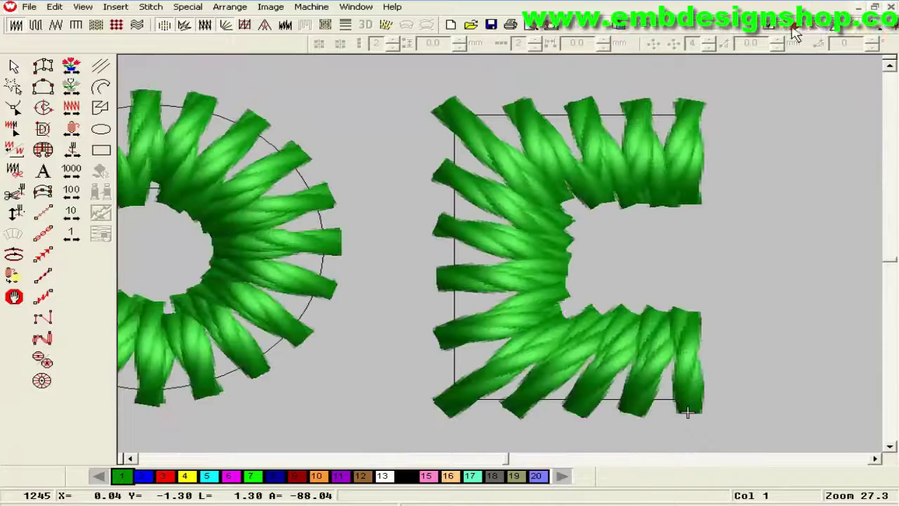
{"action": "left_click", "coordinate": [794, 29]}
{"action": "key", "text": "shift+z"}
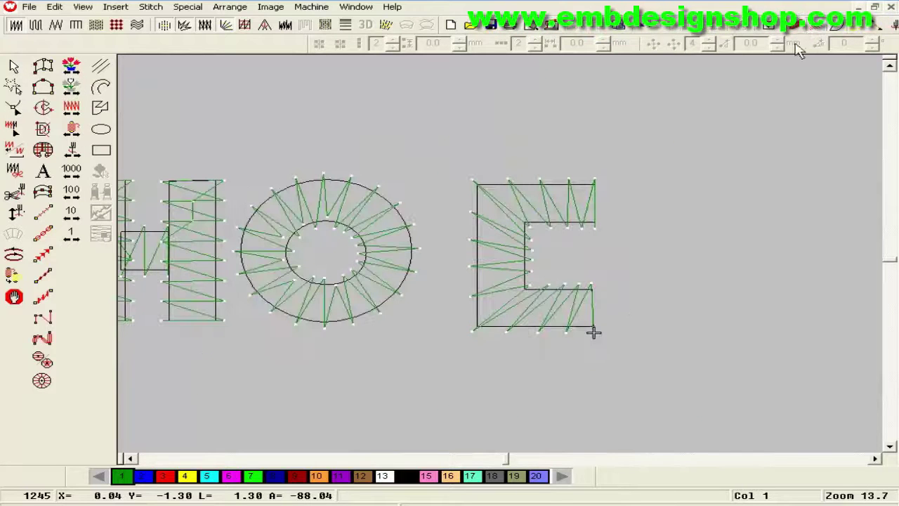
{"action": "key", "text": "d"}
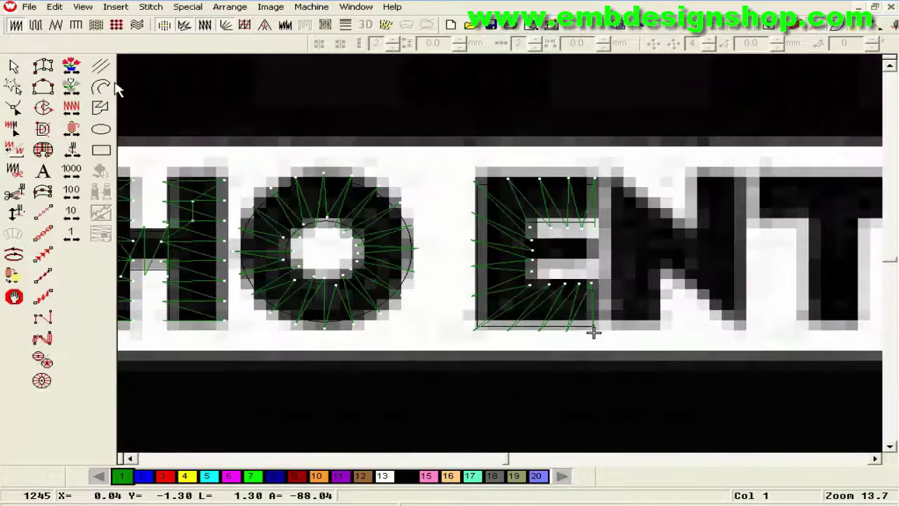
{"action": "key", "text": "plus"}
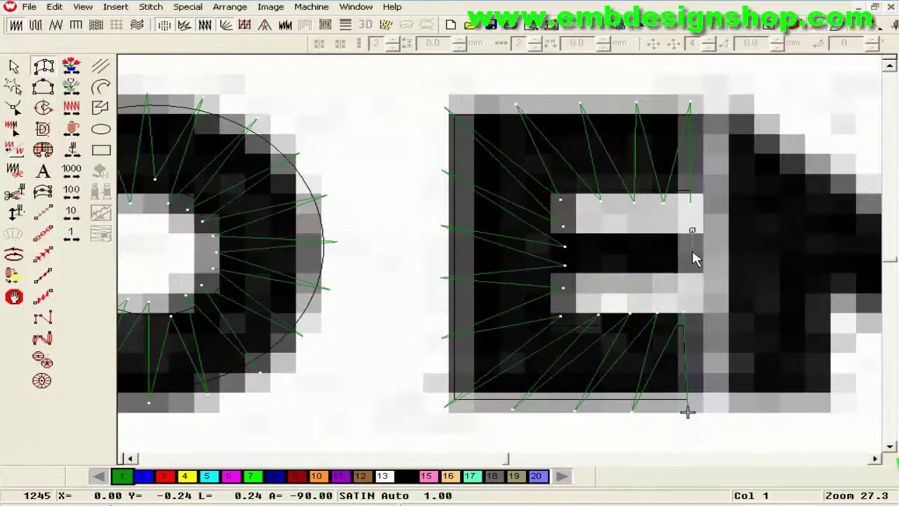
{"action": "left_click", "coordinate": [515, 294]}
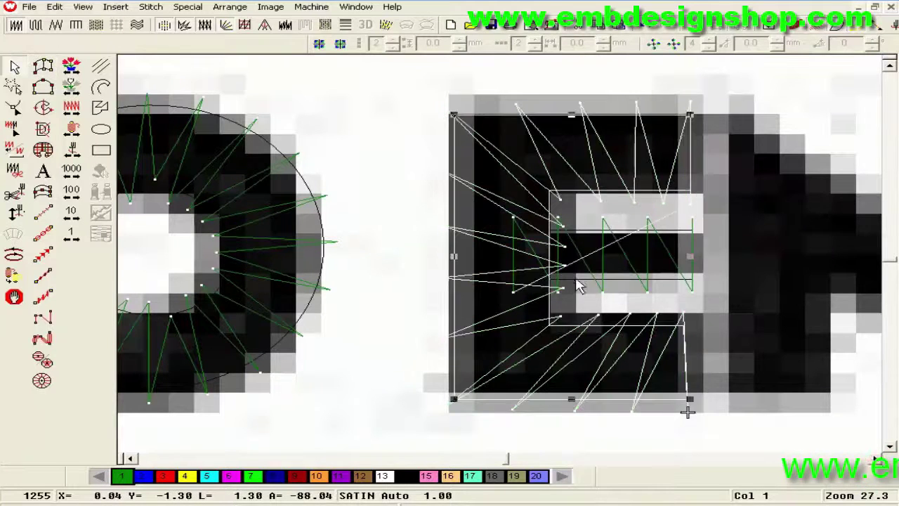
{"action": "key", "text": "minus"}
{"action": "left_click", "coordinate": [798, 27]}
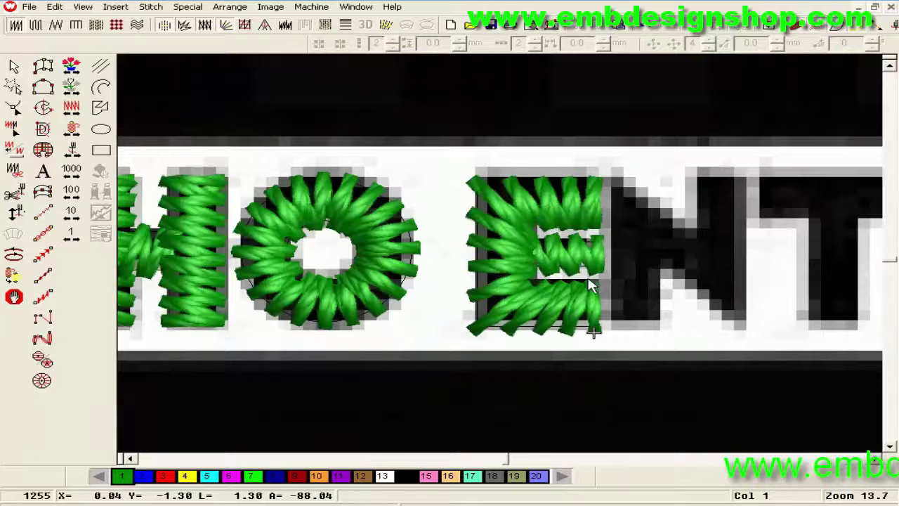
Step: Make the E's middle bar slightly thinner by lowering its upper edge
{"action": "left_click", "coordinate": [575, 242]}
{"action": "left_click_drag", "start_coordinate": [551, 242], "coordinate": [554, 244]}
{"action": "key", "text": "Escape"}
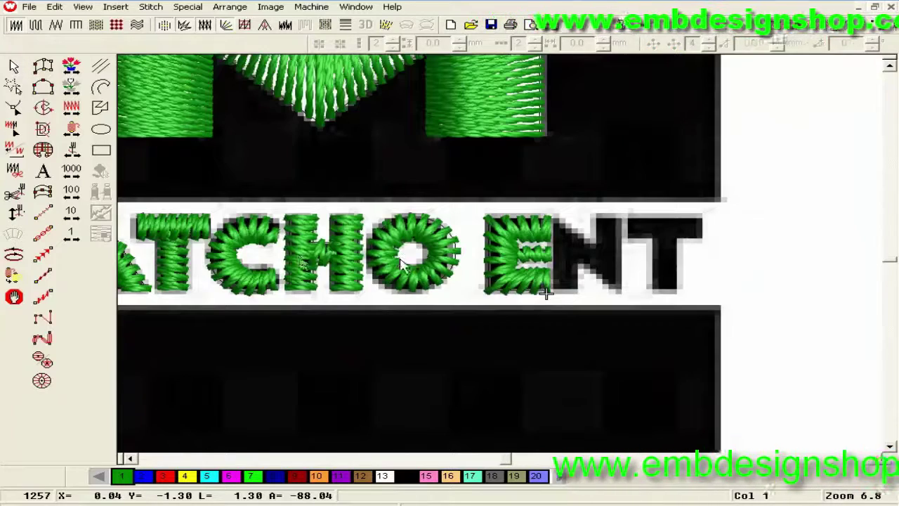
Step: Place copies of the upright leg column over the N's right and left legs
{"action": "key", "text": "Tab"}
{"action": "key", "text": "Tab"}
{"action": "key", "text": "Tab"}
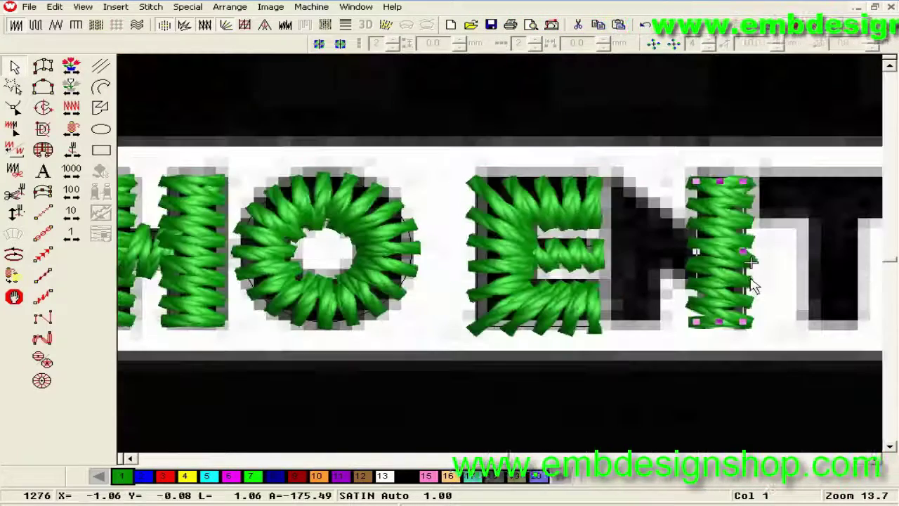
{"action": "left_click", "coordinate": [720, 269]}
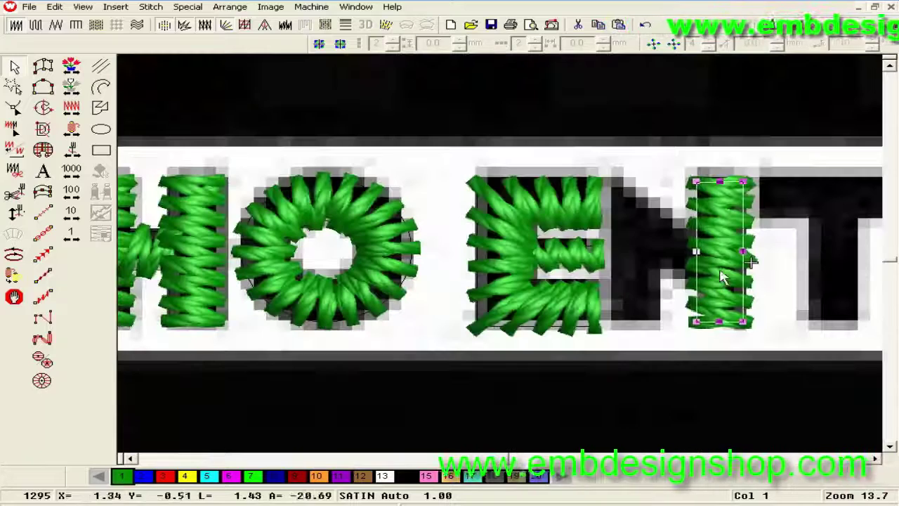
{"action": "mouse_move", "coordinate": [718, 268]}
{"action": "left_mouse_down"}
{"action": "mouse_move", "coordinate": [631, 270]}
{"action": "mouse_move", "coordinate": [584, 263]}
{"action": "mouse_move", "coordinate": [585, 253]}
{"action": "left_mouse_up"}
Step: Shorten the outer end of the E's middle bar and nudge the whole E left, away from the N
{"action": "left_click", "coordinate": [584, 260]}
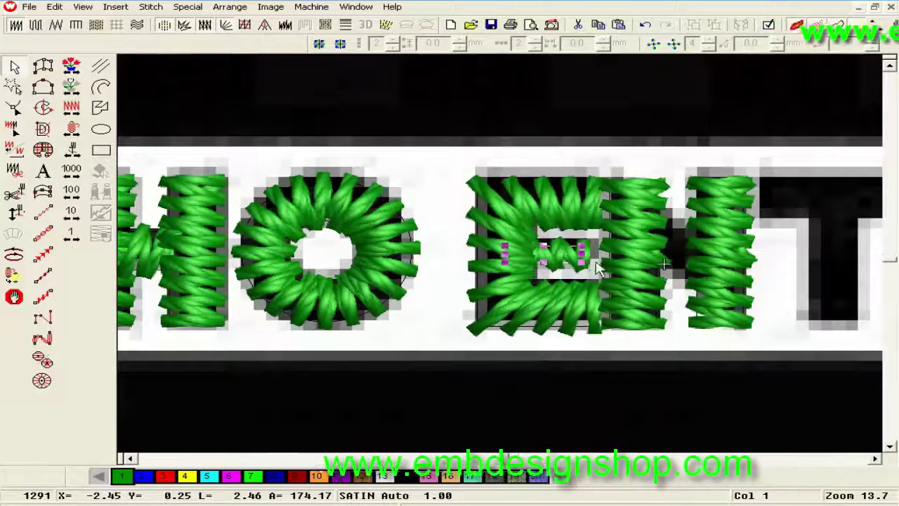
{"action": "key", "text": "shift+z"}
{"action": "key", "text": "Escape"}
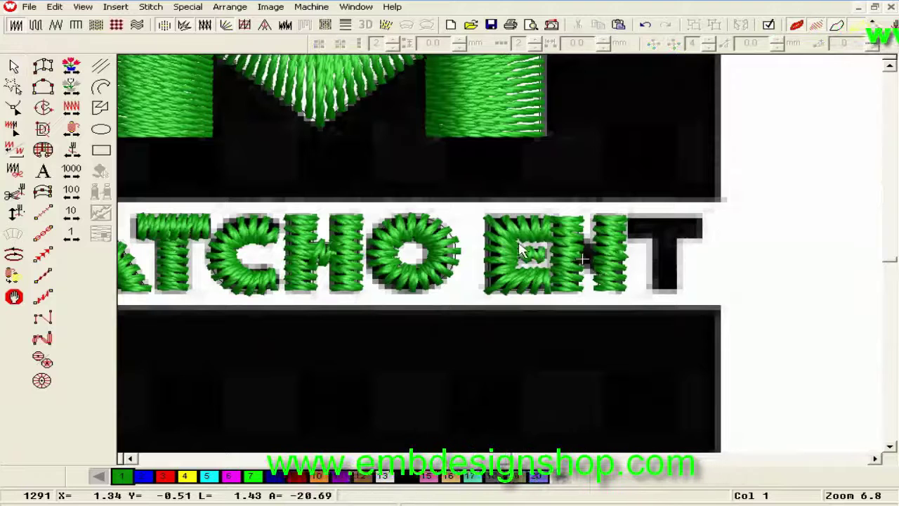
{"action": "left_click_drag", "start_coordinate": [550, 313], "coordinate": [564, 326]}
{"action": "key", "text": "Left"}
{"action": "key", "text": "Left"}
{"action": "key", "text": "Left"}
{"action": "key", "text": "Left"}
{"action": "key", "text": "Left"}
{"action": "key", "text": "Left"}
{"action": "key", "text": "Left"}
{"action": "key", "text": "Left"}
{"action": "key", "text": "Left"}
{"action": "key", "text": "Left"}
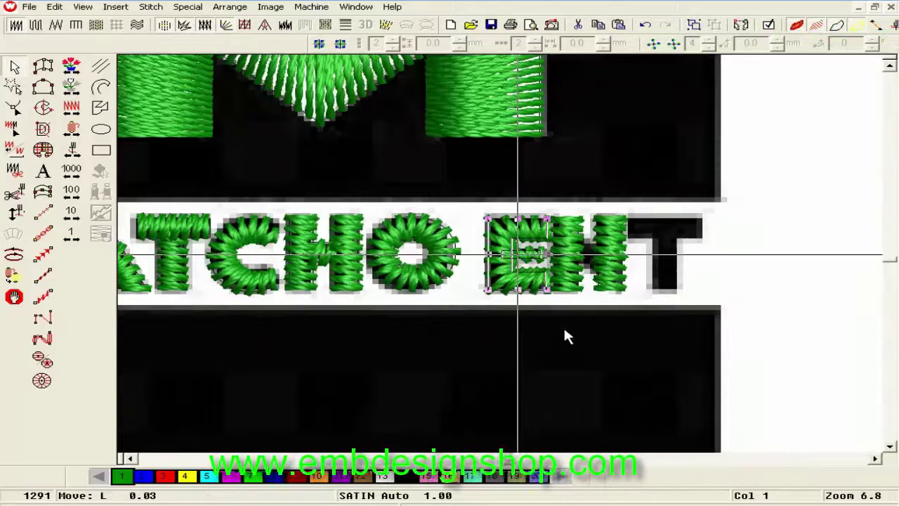
{"action": "key", "text": "Escape"}
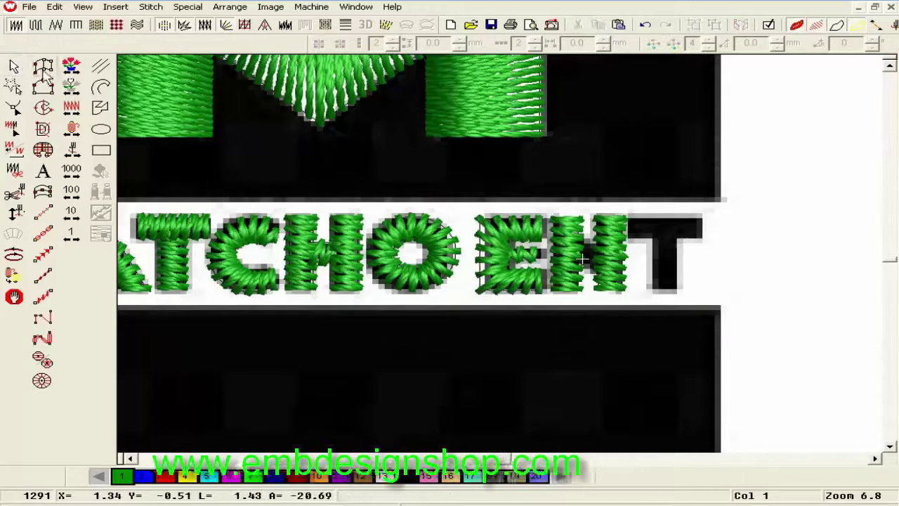
Step: With the stitches hidden, digitize the N's left leg and diagonal as satin columns, using the leg copies as guides
{"action": "left_click", "coordinate": [835, 26]}
{"action": "key", "text": "z"}
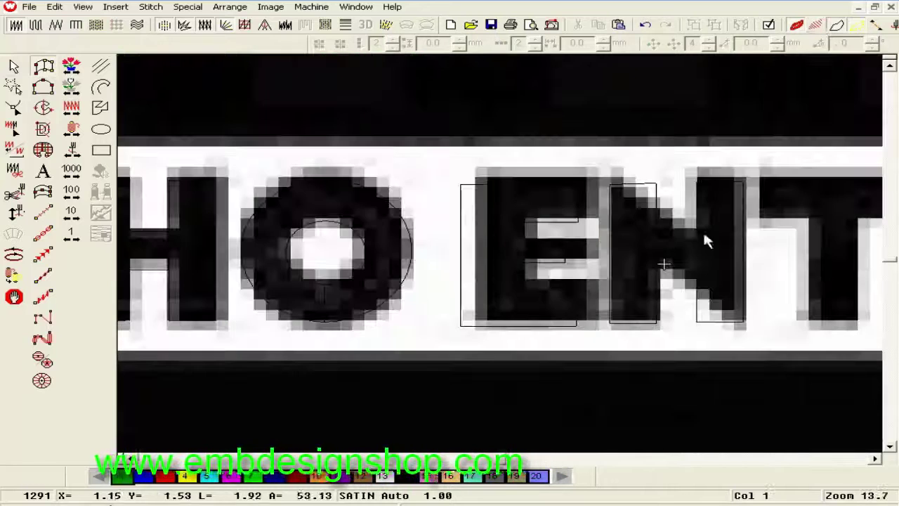
{"action": "left_click", "coordinate": [609, 323]}
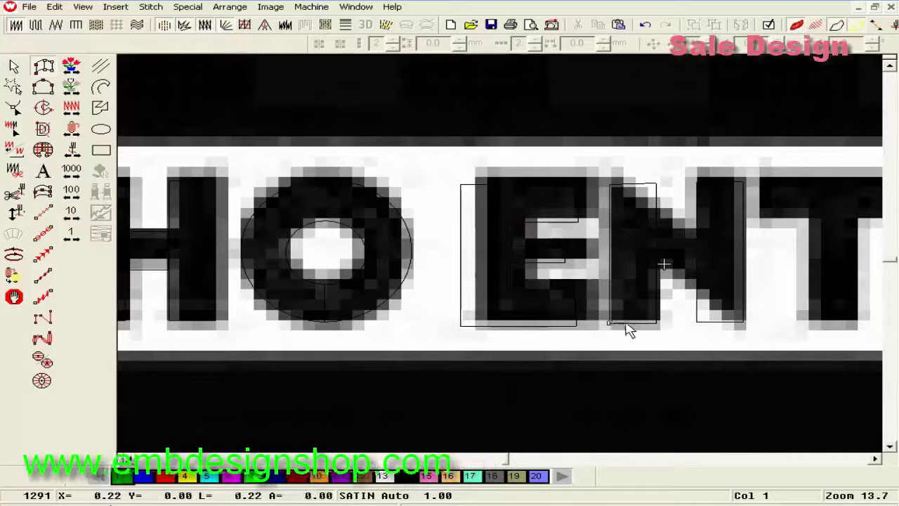
{"action": "left_click", "coordinate": [612, 186]}
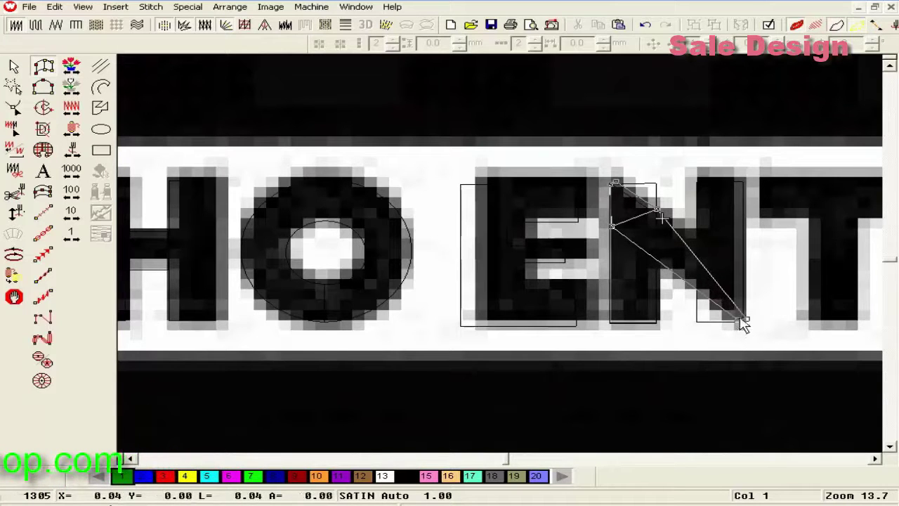
{"action": "left_click", "coordinate": [733, 263]}
{"action": "key", "text": "Return"}
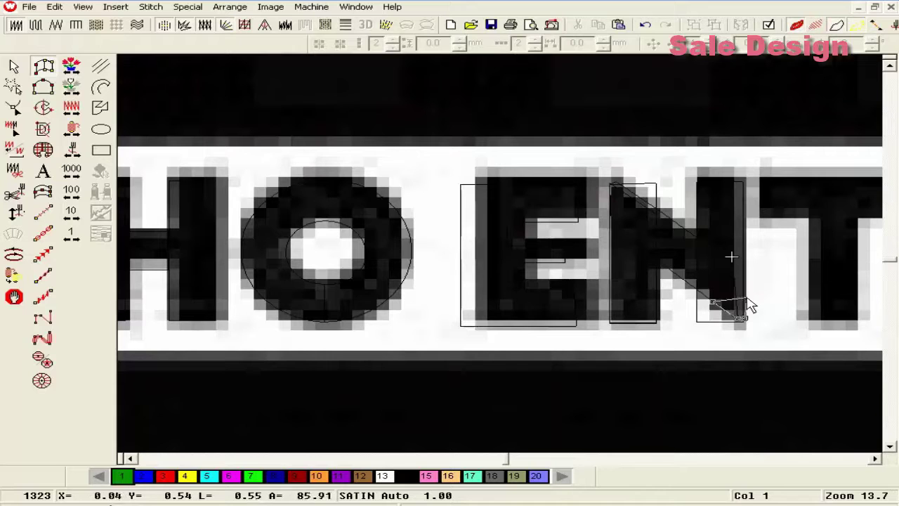
Step: Digitize the N's right leg as a satin column from the diagonal's lower tip up to the top edge, and select it
{"action": "left_click", "coordinate": [746, 298]}
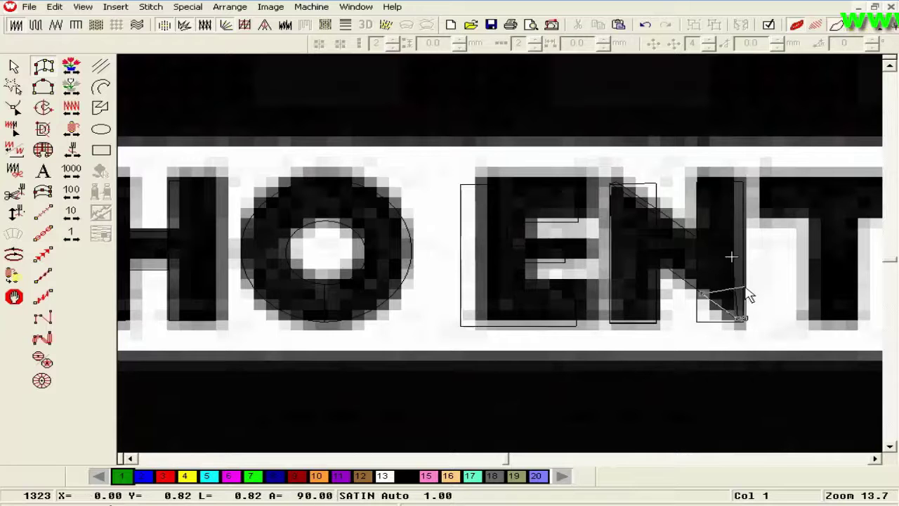
{"action": "left_click", "coordinate": [702, 180]}
{"action": "key", "text": "Return"}
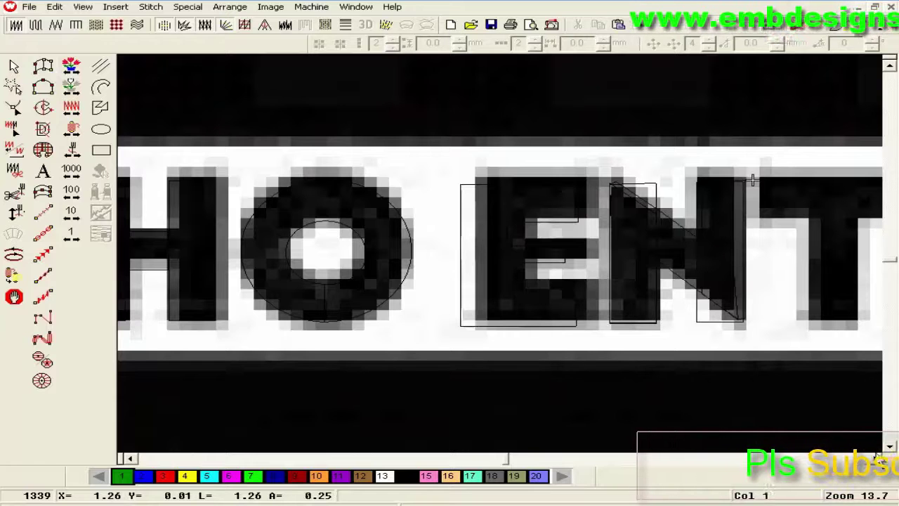
{"action": "scroll", "coordinate": [805, 256], "scroll_direction": "up", "scroll_amount": 2}
{"action": "left_click", "coordinate": [612, 235]}
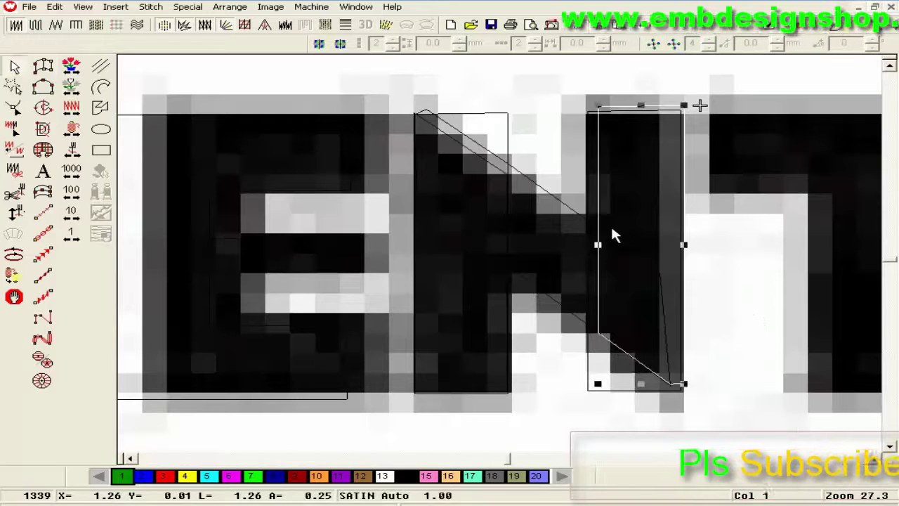
Step: Reshape the N's right leg so its inner edge lines up with the guide column
{"action": "left_click", "coordinate": [15, 108]}
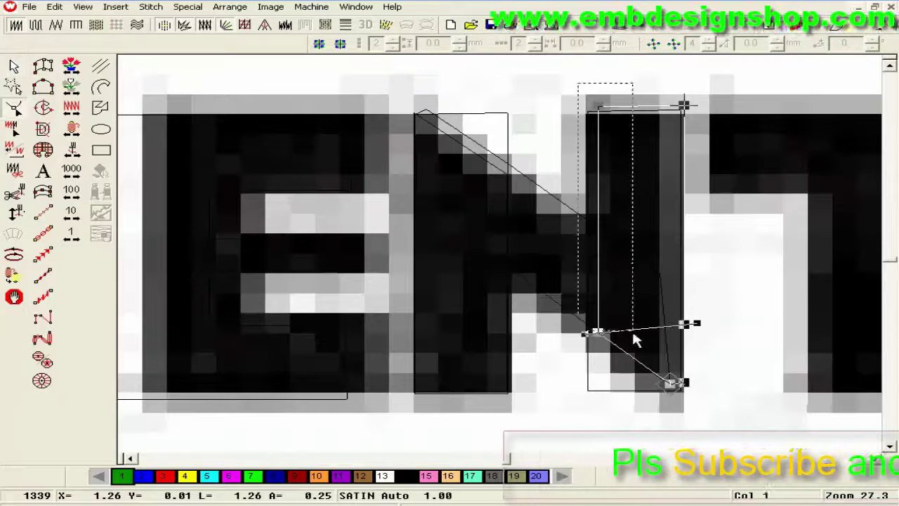
{"action": "left_click_drag", "start_coordinate": [601, 339], "coordinate": [587, 338]}
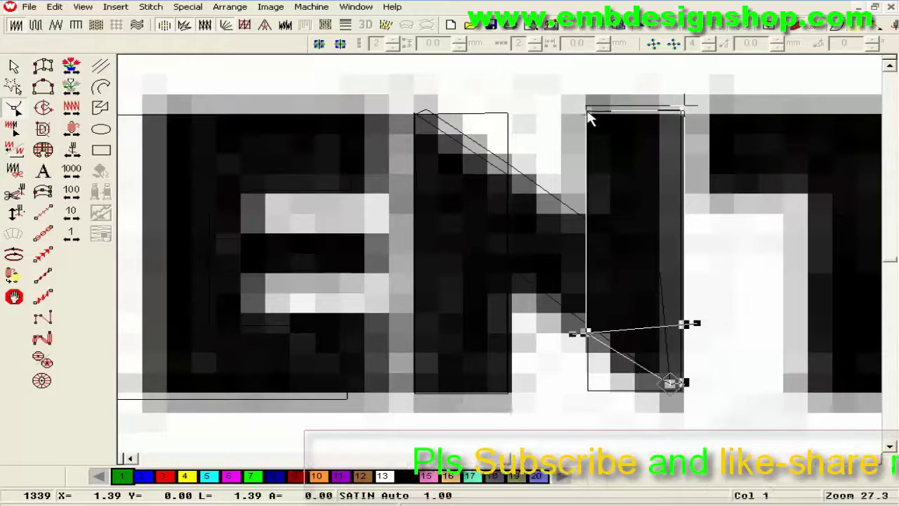
{"action": "key", "text": "Escape"}
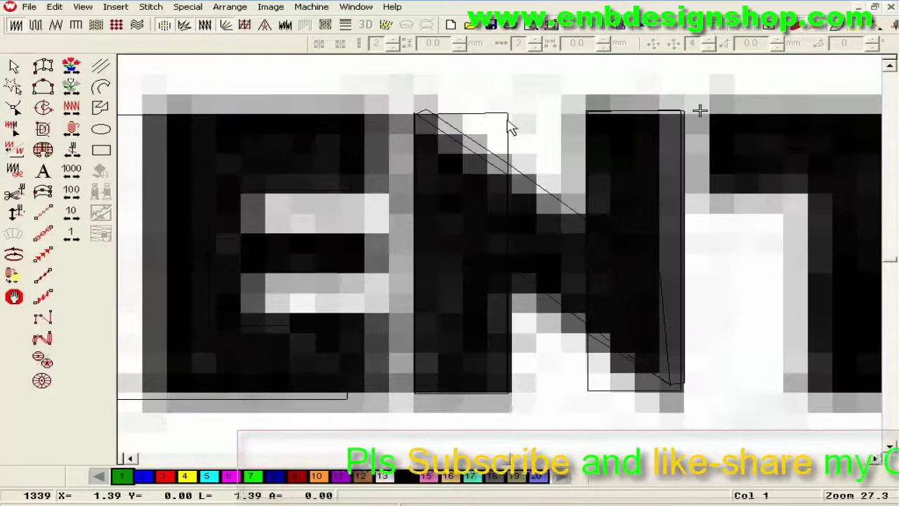
Step: Delete the guide columns over the N's legs and display the stitches in 3D again
{"action": "key", "text": "shift+z"}
{"action": "left_click", "coordinate": [544, 316]}
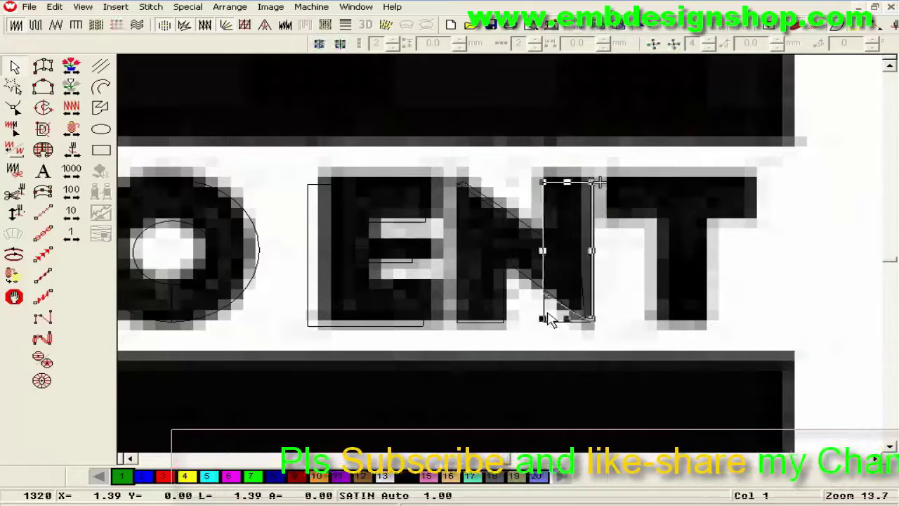
{"action": "key", "text": "Delete"}
{"action": "key", "text": "ctrl+z"}
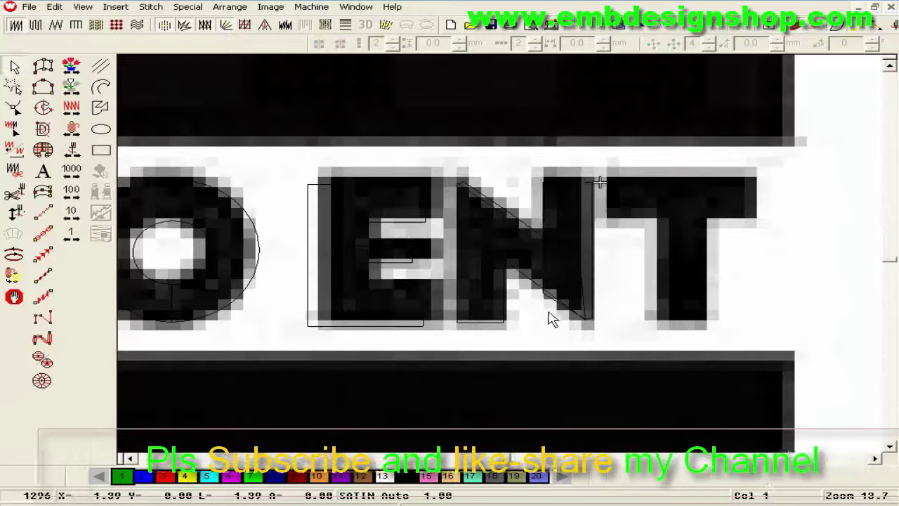
{"action": "left_click", "coordinate": [815, 28]}
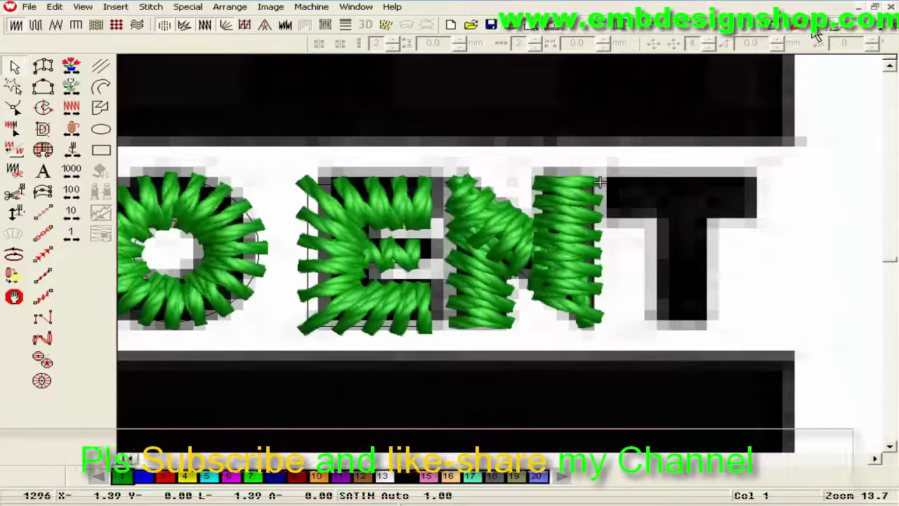
Step: Reshape the N's right leg by pulling its pointed lower corner inward to widen the foot
{"action": "left_click", "coordinate": [568, 248]}
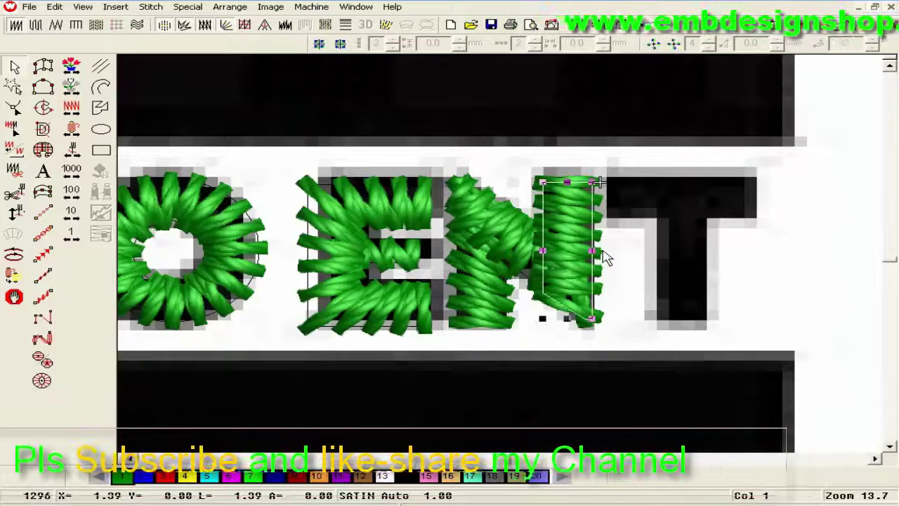
{"action": "left_click", "coordinate": [14, 108]}
{"action": "scroll", "coordinate": [642, 234], "scroll_direction": "down", "scroll_amount": 1}
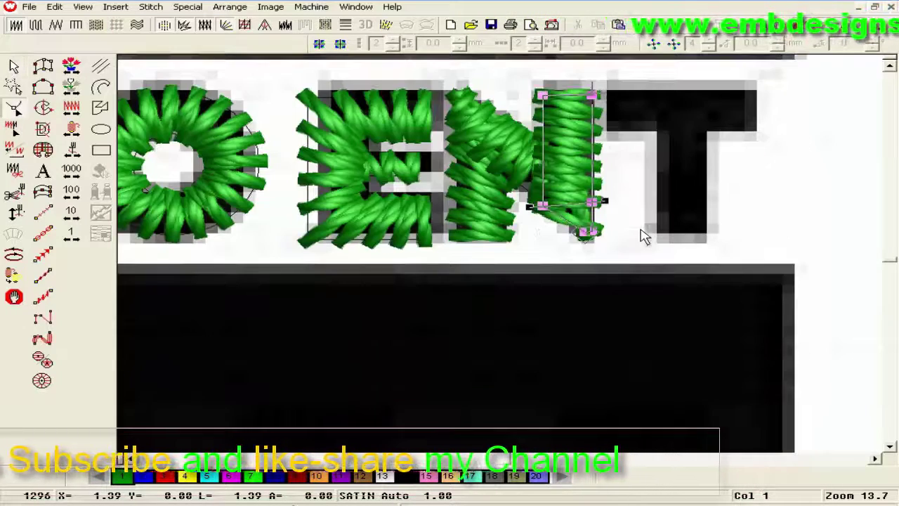
{"action": "key", "text": "z"}
{"action": "scroll", "coordinate": [638, 234], "scroll_direction": "up", "scroll_amount": 2}
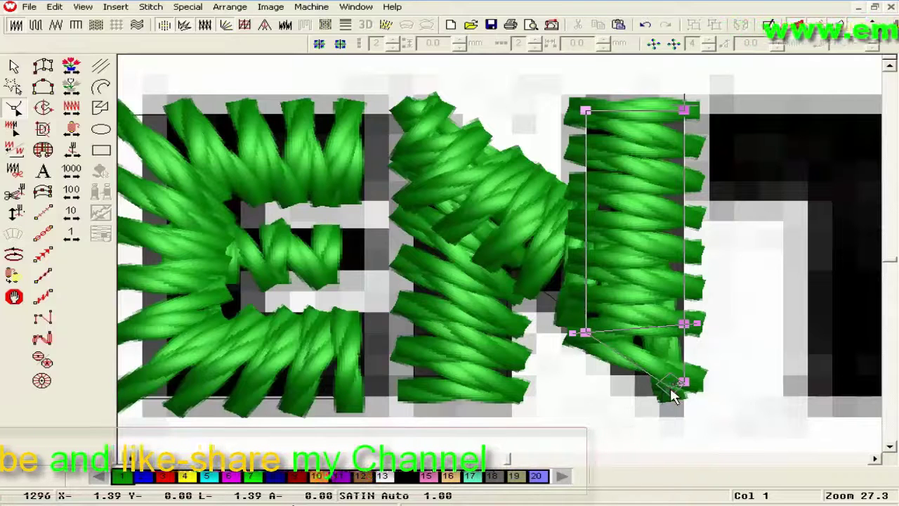
{"action": "left_click_drag", "start_coordinate": [640, 398], "coordinate": [644, 394]}
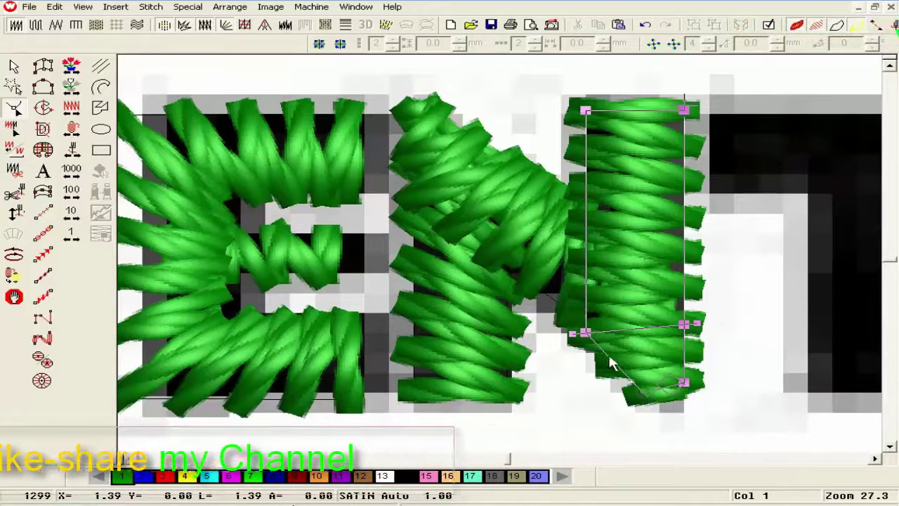
Step: With the stitches hidden, narrow the N's right leg by moving its inner edge nodes outward, and show the stitches again
{"action": "left_click", "coordinate": [817, 26]}
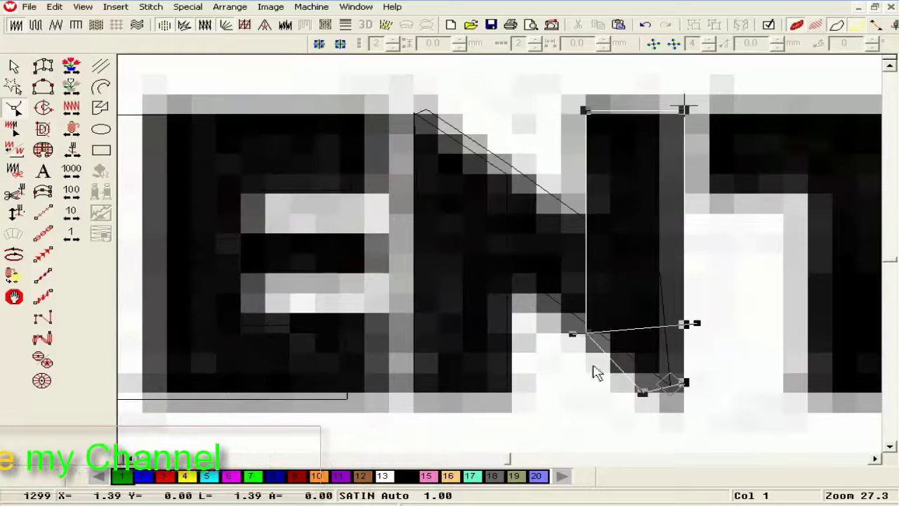
{"action": "left_click_drag", "start_coordinate": [585, 338], "coordinate": [610, 335]}
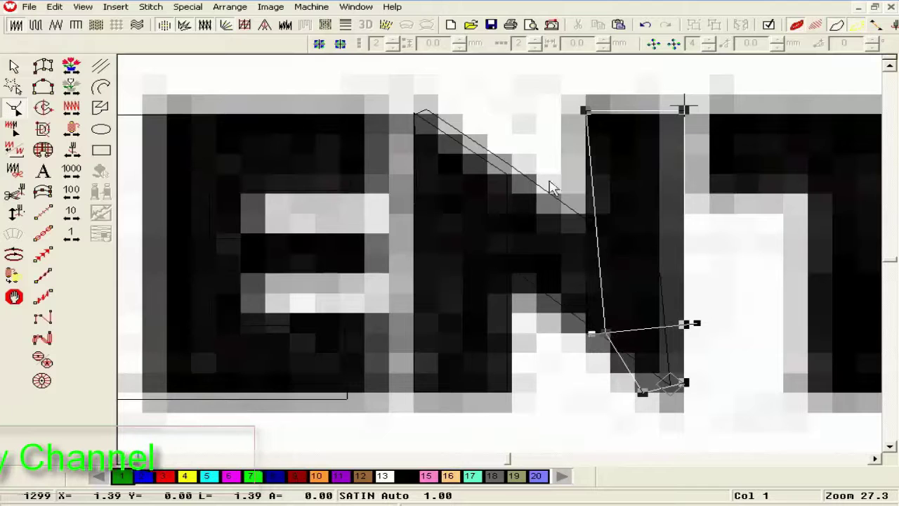
{"action": "left_click_drag", "start_coordinate": [589, 112], "coordinate": [603, 114]}
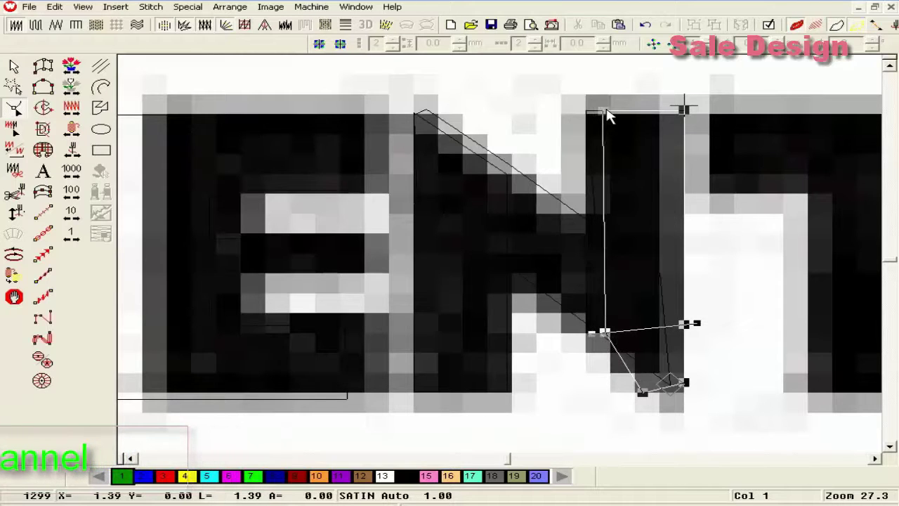
{"action": "left_click", "coordinate": [816, 27]}
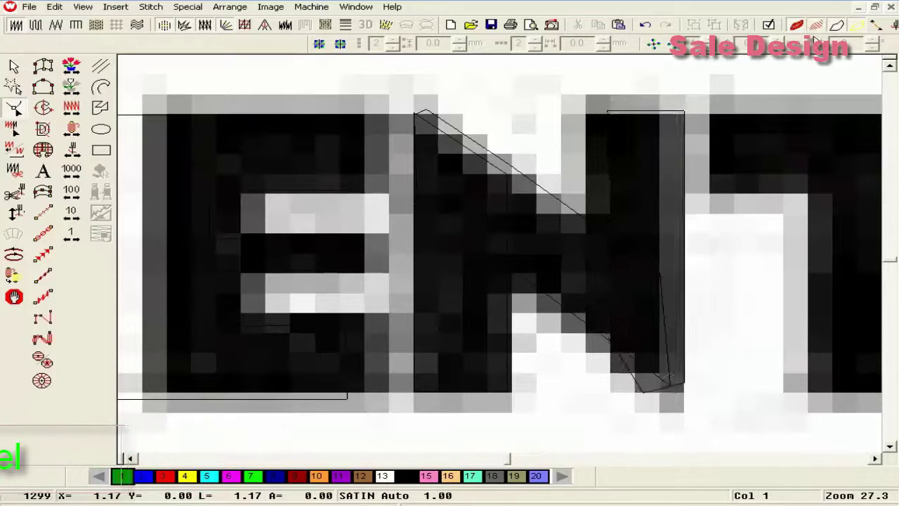
{"action": "key", "text": "shift+z"}
{"action": "key", "text": "Escape"}
{"action": "left_click", "coordinate": [519, 219]}
{"action": "left_click_drag", "start_coordinate": [517, 257], "coordinate": [594, 126]}
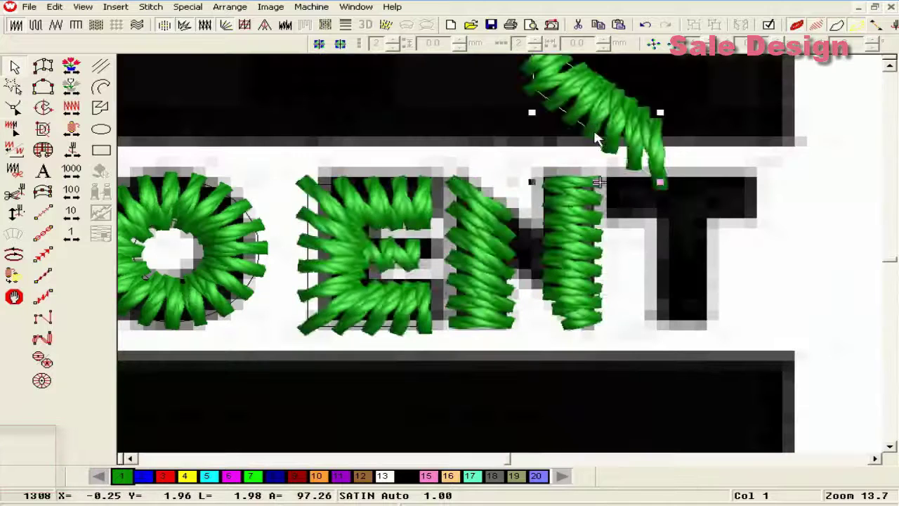
{"action": "key", "text": "ctrl+z"}
Step: Reshape the N's diagonal by moving the nodes on both edges near its upper end inward to slim the column
{"action": "key", "text": "z"}
{"action": "left_click", "coordinate": [14, 107]}
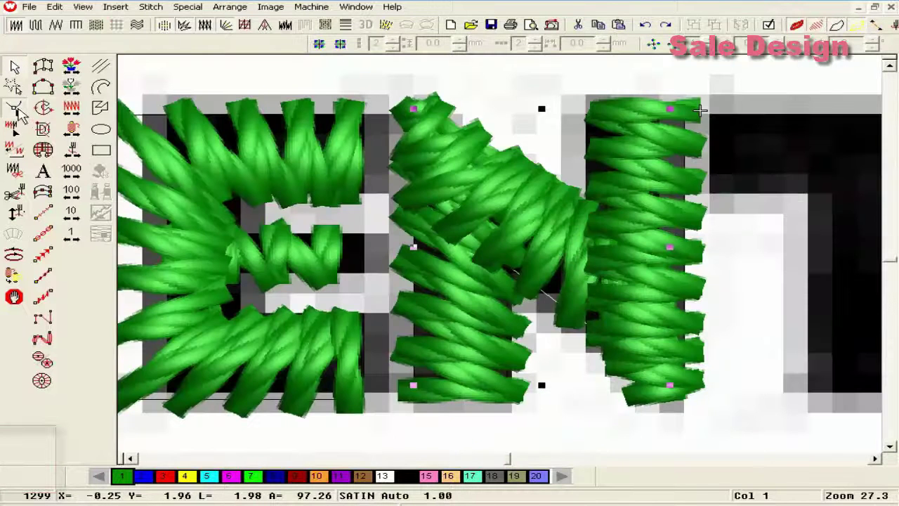
{"action": "left_click", "coordinate": [619, 276]}
{"action": "key", "text": "space"}
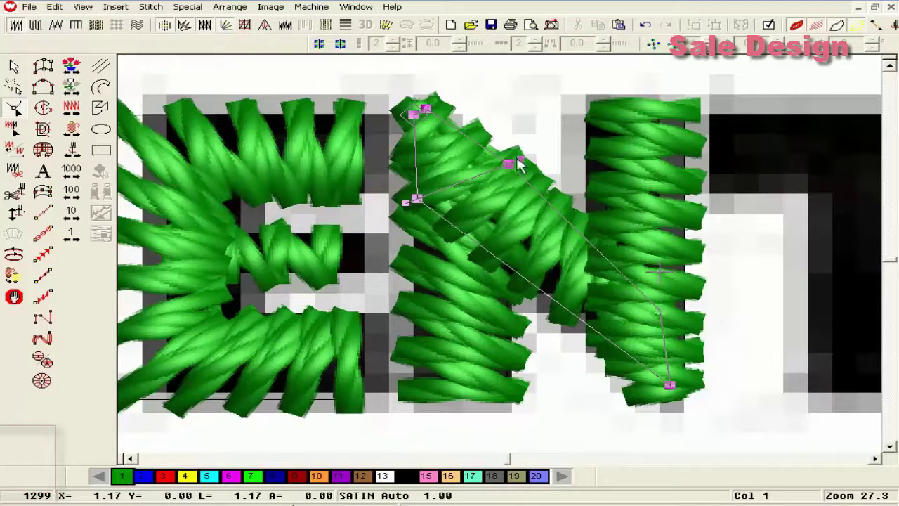
{"action": "key", "text": "Return"}
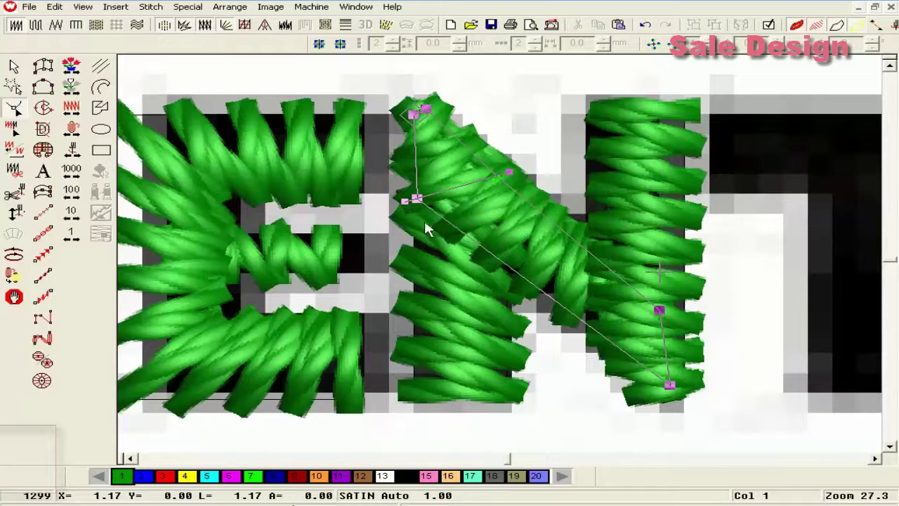
{"action": "key", "text": "Return"}
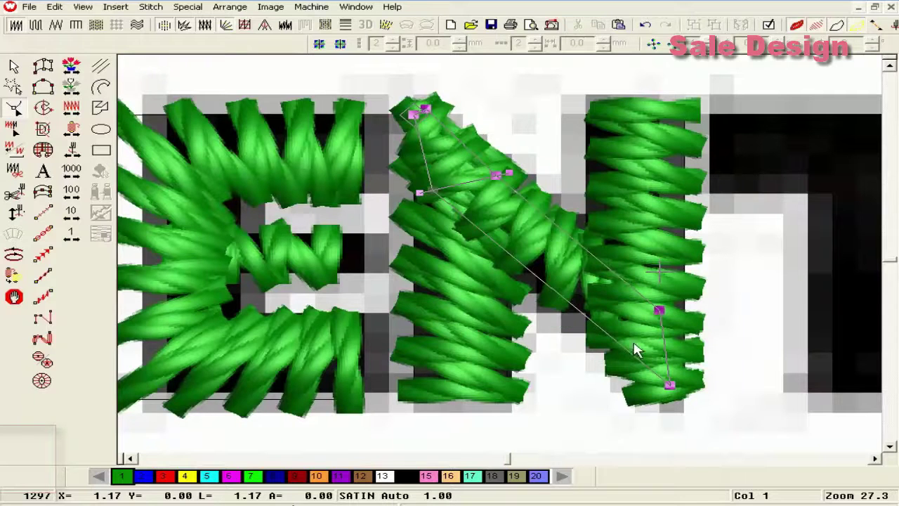
{"action": "key", "text": "Escape"}
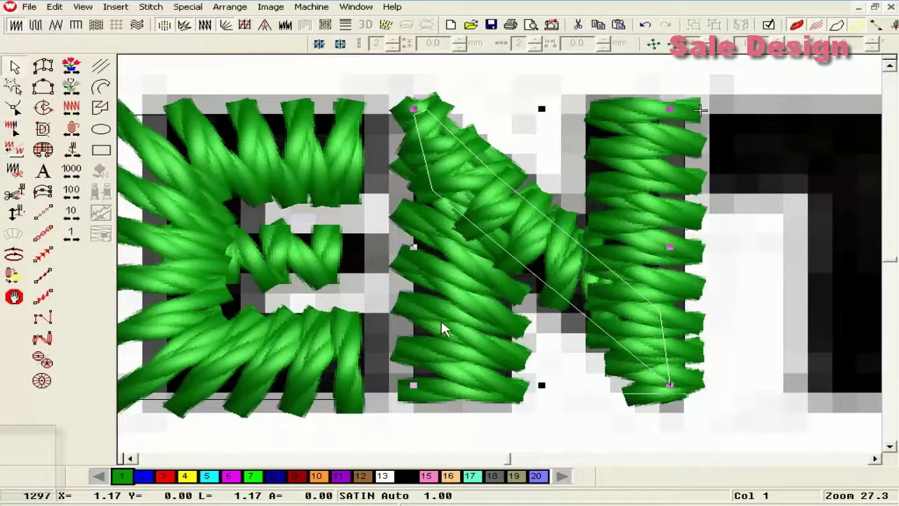
{"action": "left_click", "coordinate": [503, 339]}
{"action": "key", "text": "ctrl+d"}
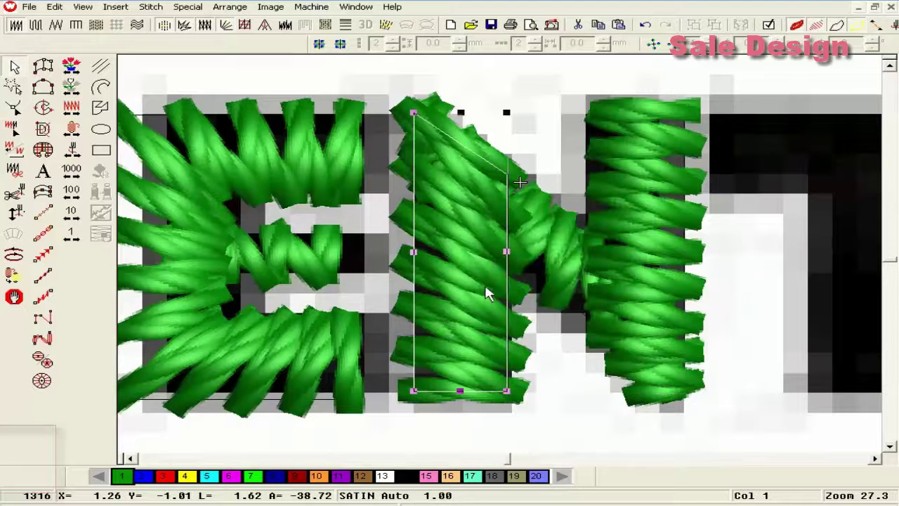
{"action": "key", "text": "Escape"}
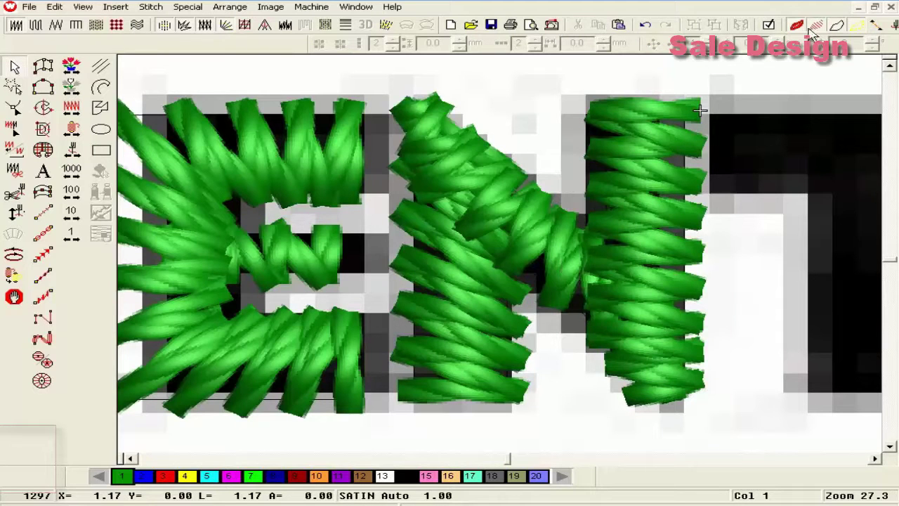
{"action": "left_click", "coordinate": [813, 27]}
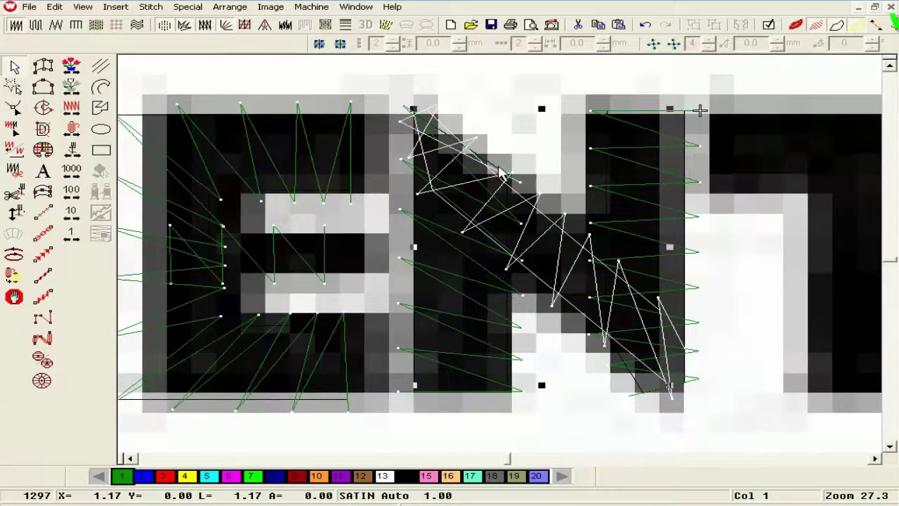
{"action": "left_click", "coordinate": [796, 26]}
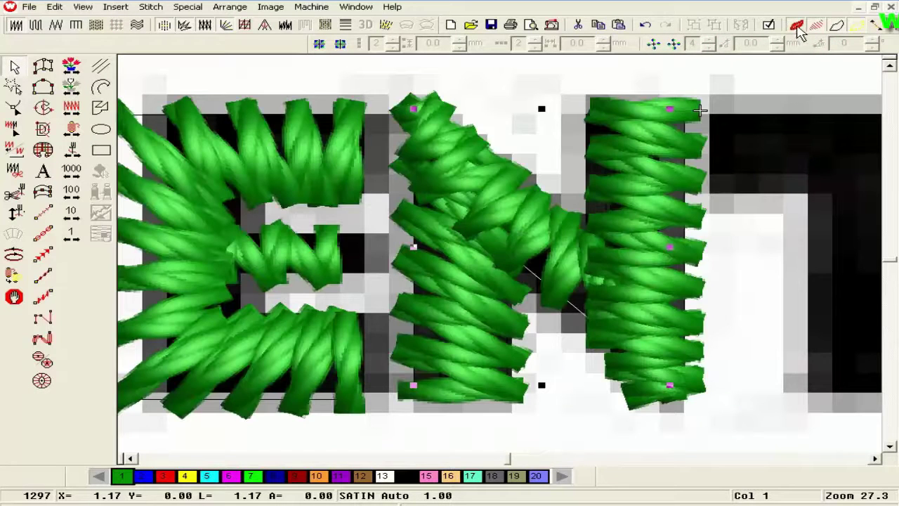
Step: Widen the N's right leg slightly by moving its inner edge nodes toward the diagonal
{"action": "left_click", "coordinate": [672, 217]}
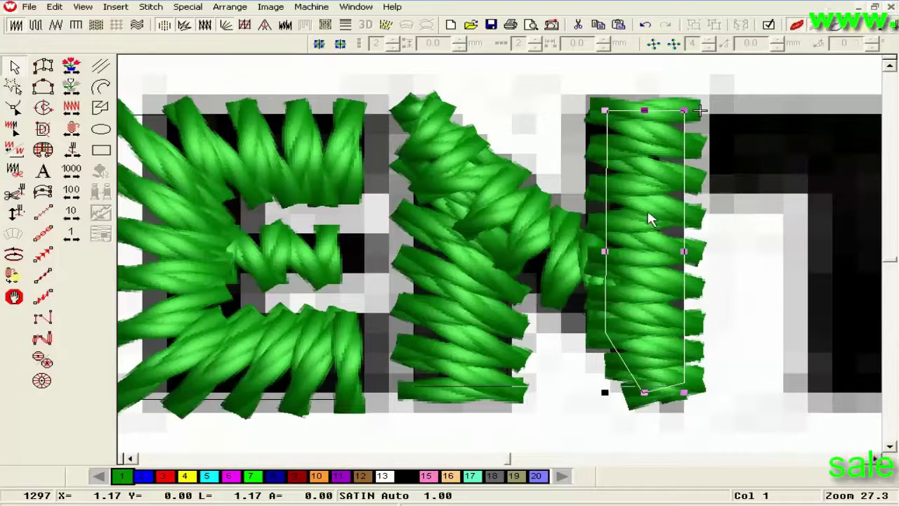
{"action": "key", "text": "h"}
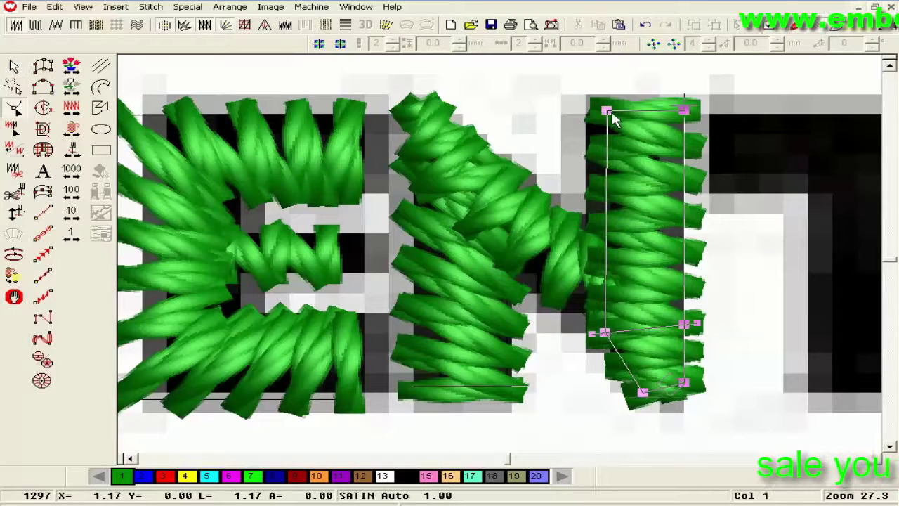
{"action": "left_click_drag", "start_coordinate": [607, 111], "coordinate": [605, 110]}
{"action": "mouse_move", "coordinate": [559, 91]}
{"action": "left_mouse_down"}
{"action": "mouse_move", "coordinate": [631, 263]}
{"action": "mouse_move", "coordinate": [625, 360]}
{"action": "mouse_move", "coordinate": [589, 333]}
{"action": "left_mouse_up"}
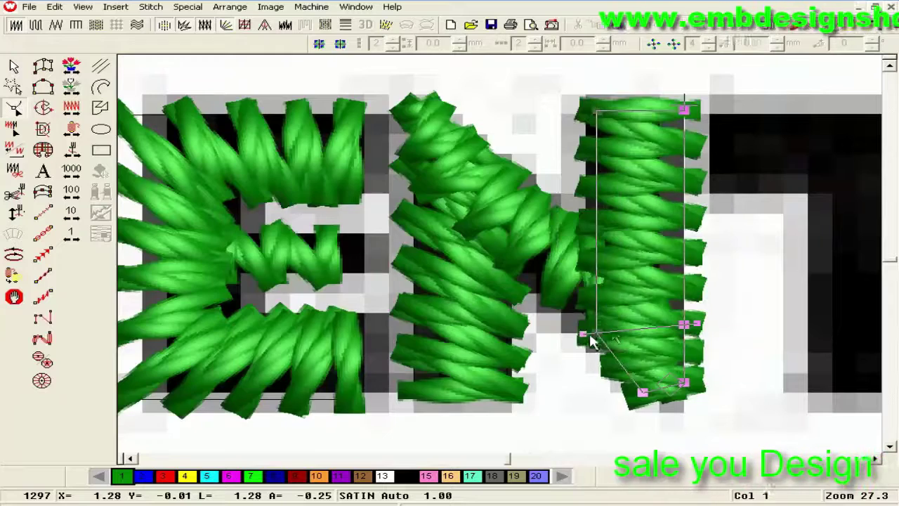
{"action": "key", "text": "Return"}
Step: Place copies of the H's right leg column over the T's stem
{"action": "key", "text": "shift+z"}
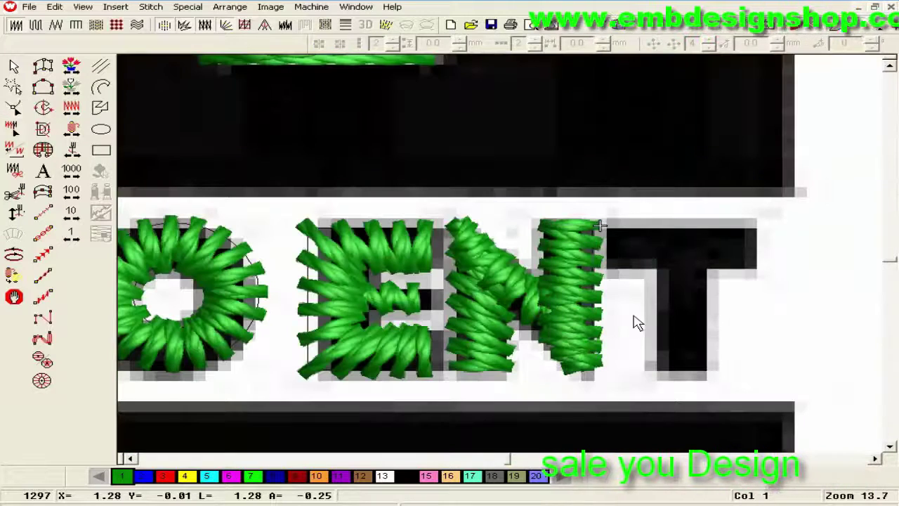
{"action": "key", "text": "shift+z"}
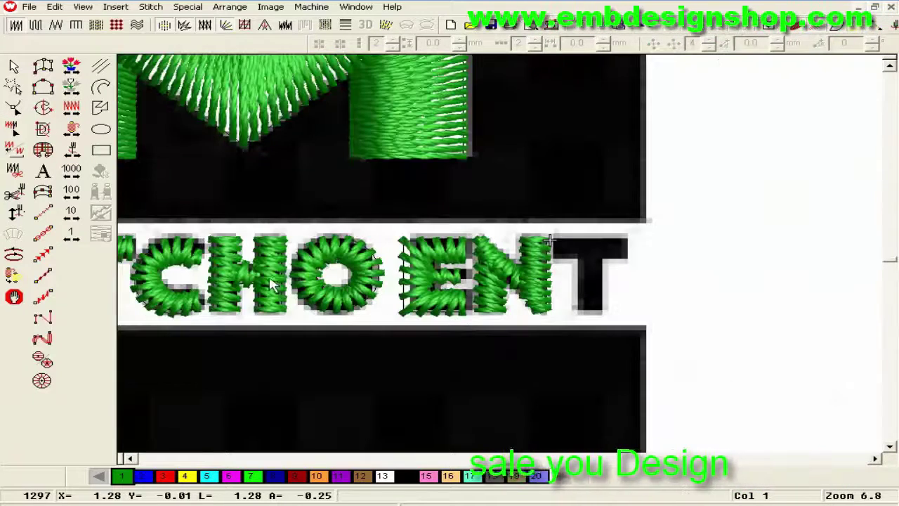
{"action": "left_click", "coordinate": [275, 283]}
{"action": "left_click_drag", "start_coordinate": [276, 284], "coordinate": [587, 287]}
{"action": "key", "text": "z"}
Step: Rotate one column copy by 90° and move it up to form the T's top bar
{"action": "double_click", "coordinate": [706, 300]}
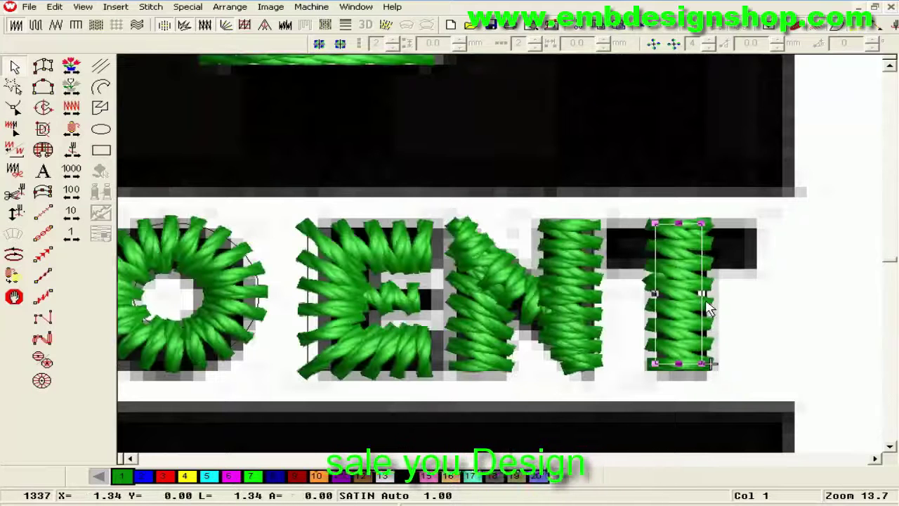
{"action": "double_click", "coordinate": [488, 243]}
{"action": "type", "text": "90"}
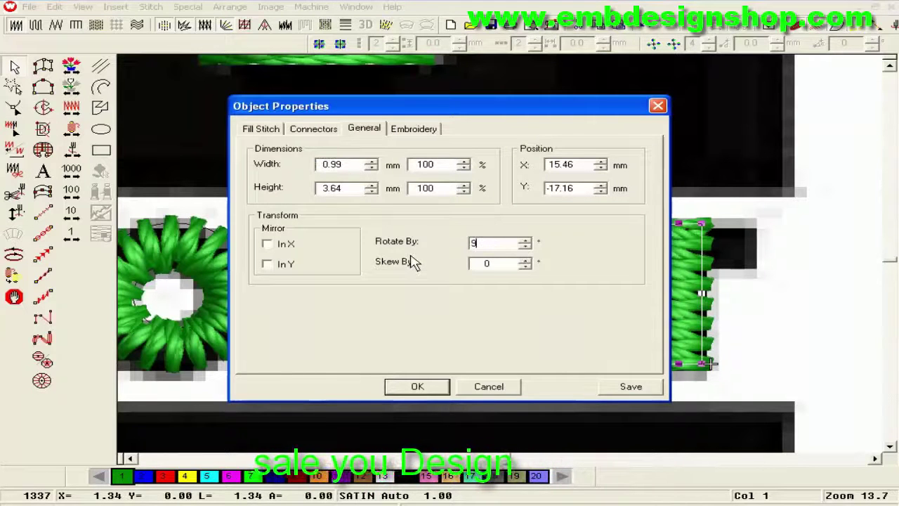
{"action": "key", "text": "Return"}
{"action": "left_click_drag", "start_coordinate": [680, 283], "coordinate": [698, 252]}
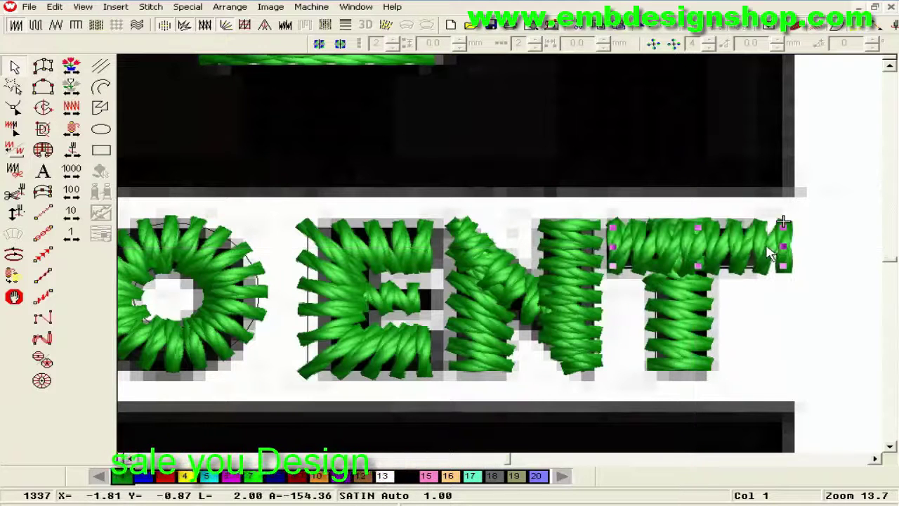
Step: Shorten the T's top bar to match the artwork and lower the top of its stem into the bar
{"action": "left_click_drag", "start_coordinate": [786, 252], "coordinate": [753, 247]}
{"action": "left_click", "coordinate": [692, 294]}
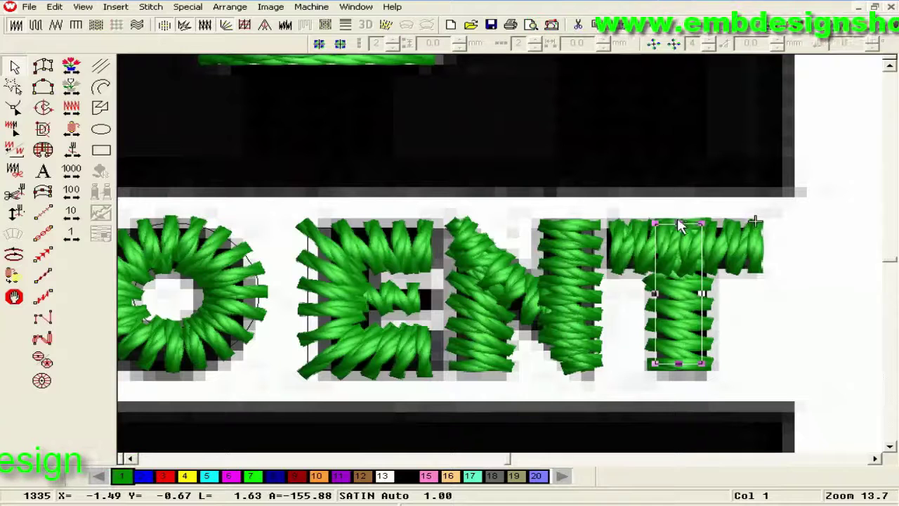
{"action": "left_click_drag", "start_coordinate": [678, 226], "coordinate": [684, 251]}
{"action": "left_click", "coordinate": [746, 250]}
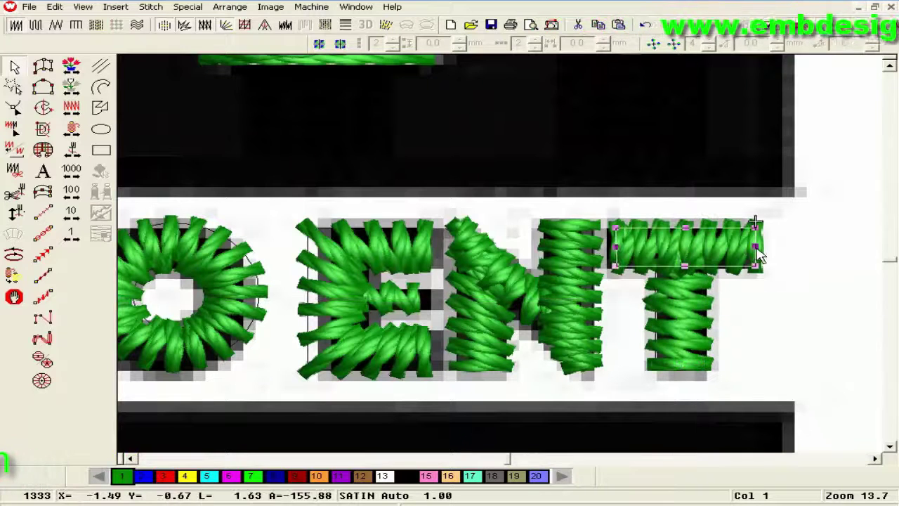
{"action": "left_click_drag", "start_coordinate": [759, 248], "coordinate": [752, 247]}
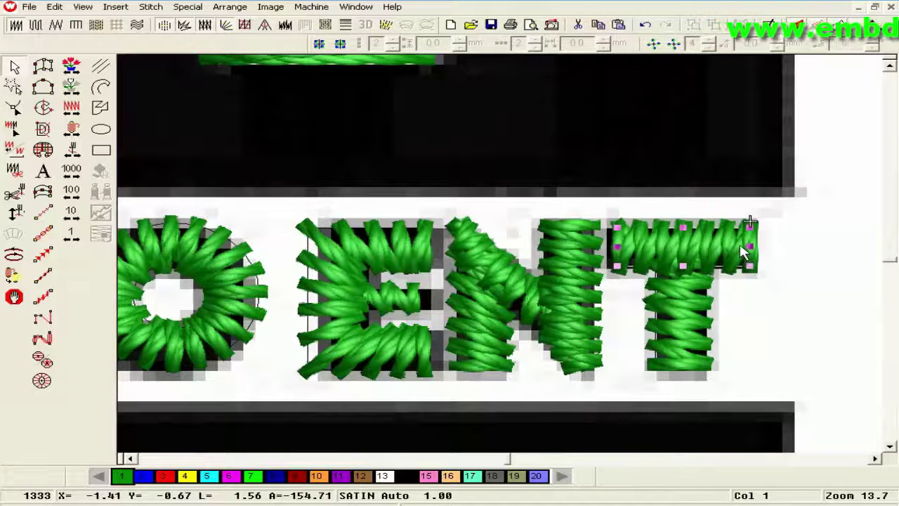
Step: Shift the N and the final T slightly to the right and shorten the T's top bar to fit
{"action": "key", "text": "shift+z"}
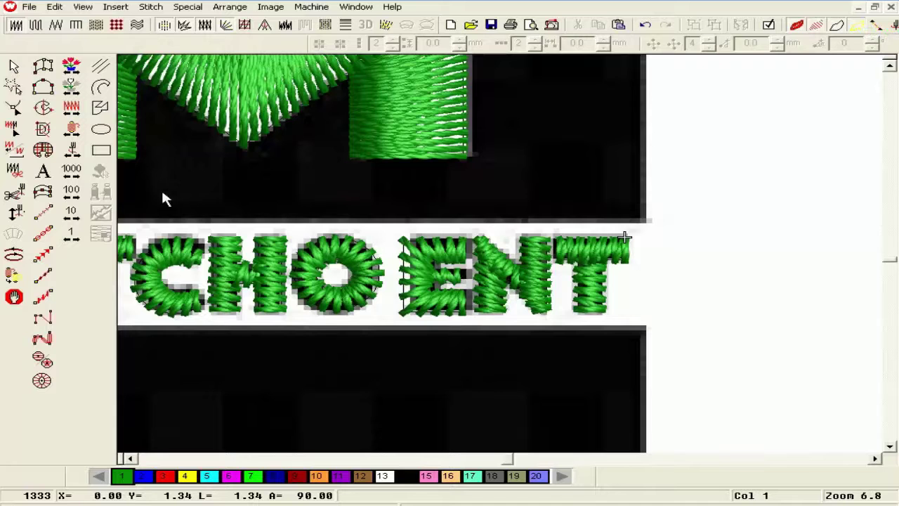
{"action": "key", "text": "shift+z"}
{"action": "key", "text": "z"}
{"action": "key", "text": "o"}
{"action": "key", "text": "z"}
{"action": "left_click_drag", "start_coordinate": [447, 360], "coordinate": [486, 361]}
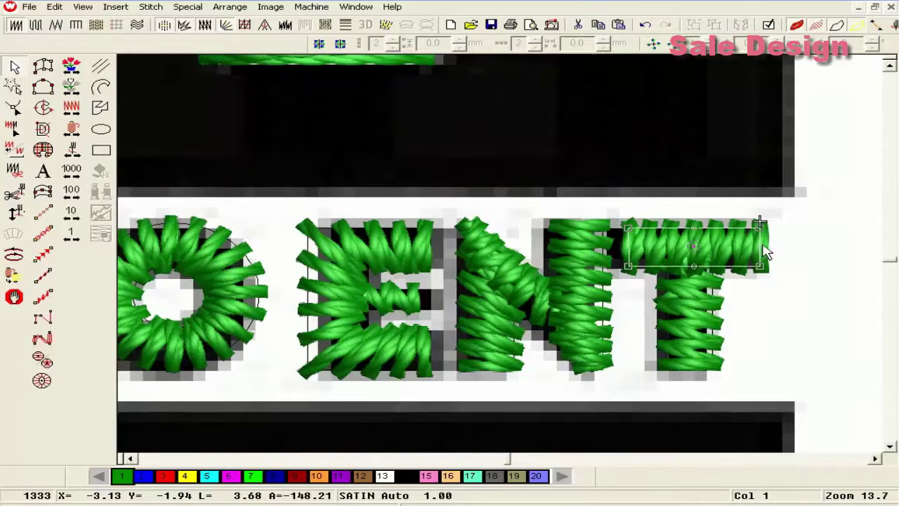
{"action": "left_click_drag", "start_coordinate": [760, 254], "coordinate": [752, 258]}
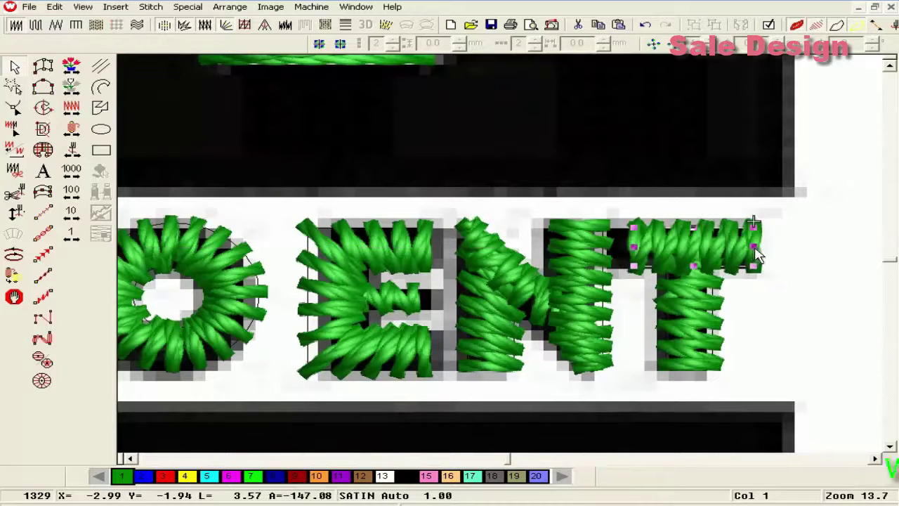
Step: Move the M at the start of MATCHO slightly to the left to open its gap to the A
{"action": "scroll", "coordinate": [753, 260], "scroll_direction": "down", "scroll_amount": 1}
{"action": "scroll", "coordinate": [674, 354], "scroll_direction": "down", "scroll_amount": 1}
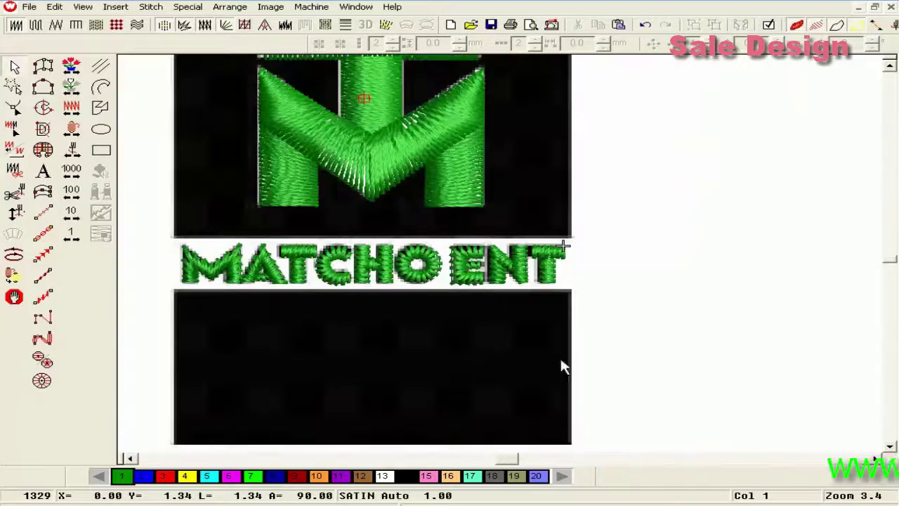
{"action": "left_click_drag", "start_coordinate": [512, 461], "coordinate": [506, 461]}
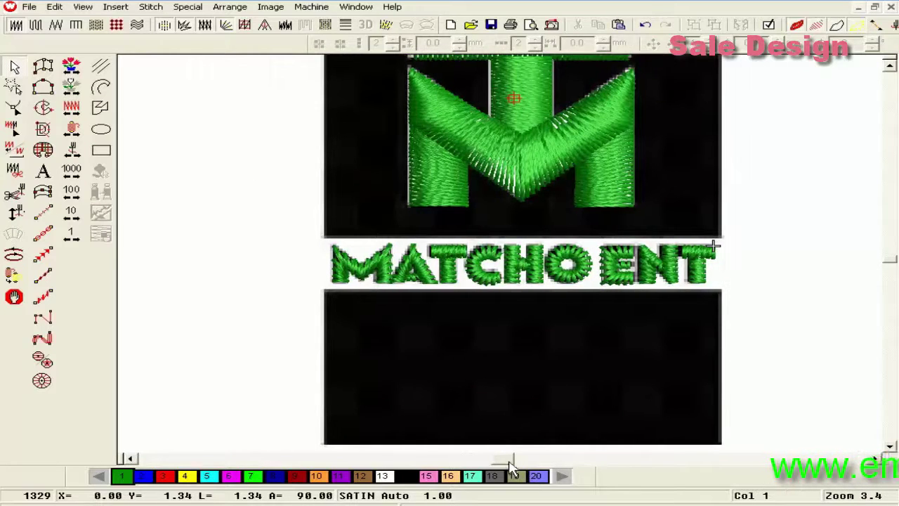
{"action": "scroll", "coordinate": [310, 307], "scroll_direction": "up", "scroll_amount": 1}
{"action": "scroll", "coordinate": [217, 210], "scroll_direction": "down", "scroll_amount": 1}
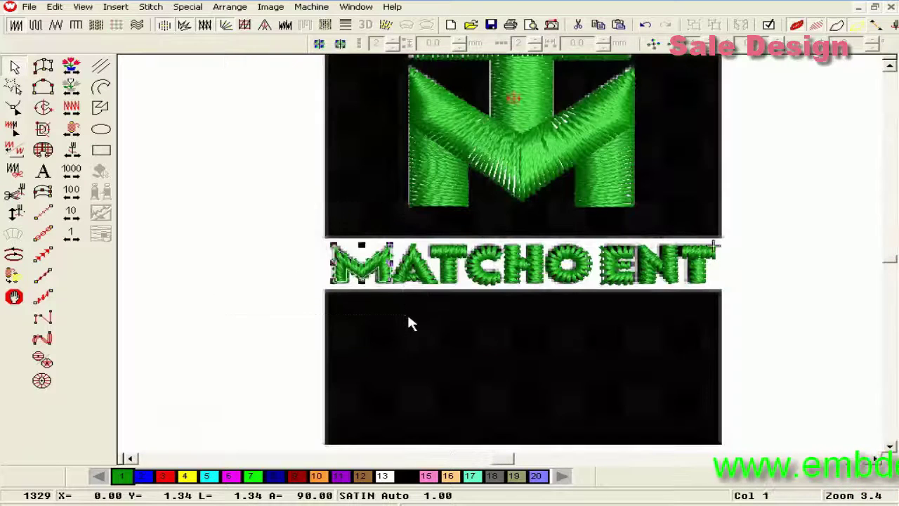
{"action": "scroll", "coordinate": [412, 323], "scroll_direction": "up", "scroll_amount": 1}
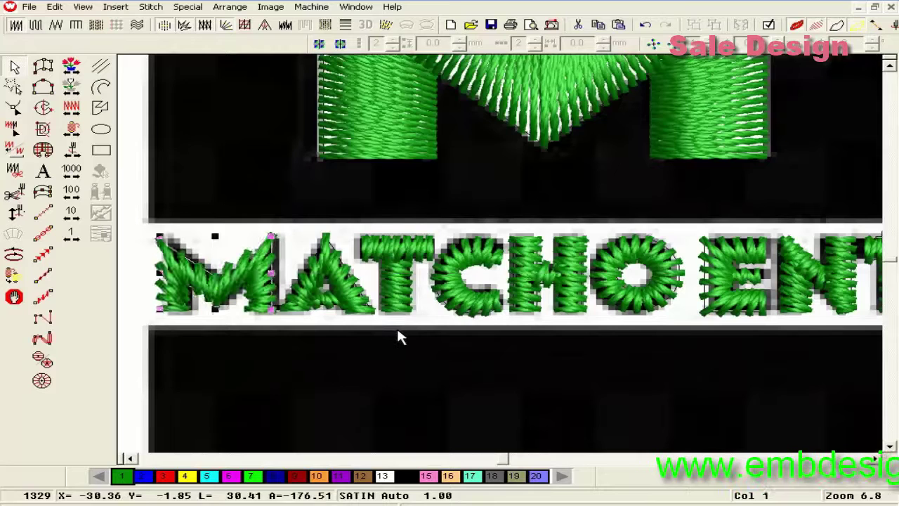
{"action": "left_click", "coordinate": [403, 332]}
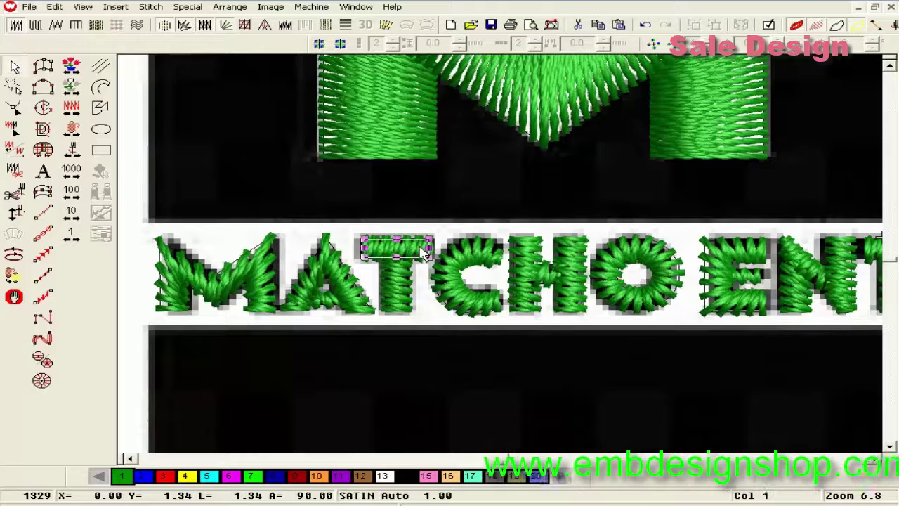
Step: Pull in the right end of the top bar on MATCHO's T slightly
{"action": "left_click_drag", "start_coordinate": [420, 245], "coordinate": [427, 248]}
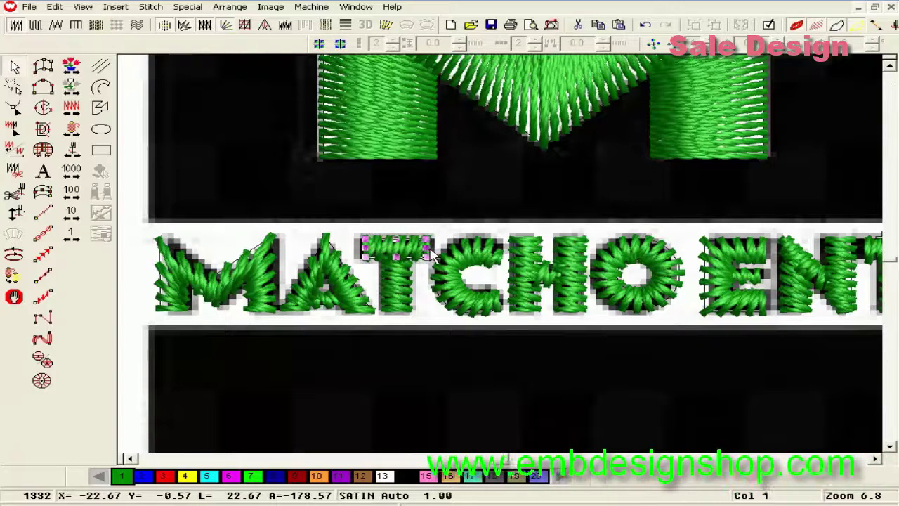
{"action": "key", "text": "Escape"}
{"action": "key", "text": "shift+z"}
{"action": "scroll", "coordinate": [464, 288], "scroll_direction": "up", "scroll_amount": 1}
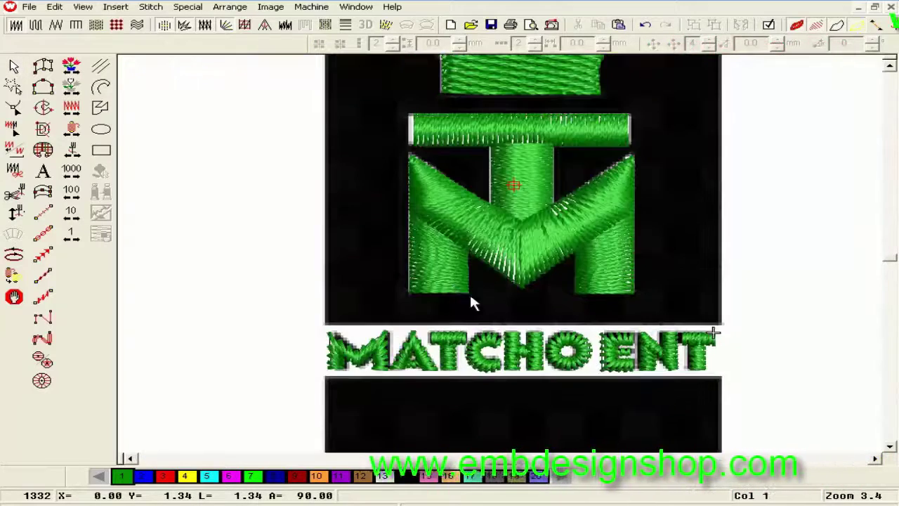
Step: Nudge the three letters of ENT together slightly to the right, toward the edge of the artwork
{"action": "key", "text": "z"}
{"action": "scroll", "coordinate": [552, 330], "scroll_direction": "down", "scroll_amount": 1}
{"action": "scroll", "coordinate": [727, 419], "scroll_direction": "down", "scroll_amount": 1}
{"action": "key", "text": "o"}
{"action": "left_click_drag", "start_coordinate": [674, 321], "coordinate": [809, 161]}
{"action": "key", "text": "Right"}
{"action": "key", "text": "Right"}
{"action": "key", "text": "Right"}
{"action": "key", "text": "Right"}
{"action": "key", "text": "Right"}
{"action": "key", "text": "Right"}
{"action": "key", "text": "Right"}
{"action": "key", "text": "Right"}
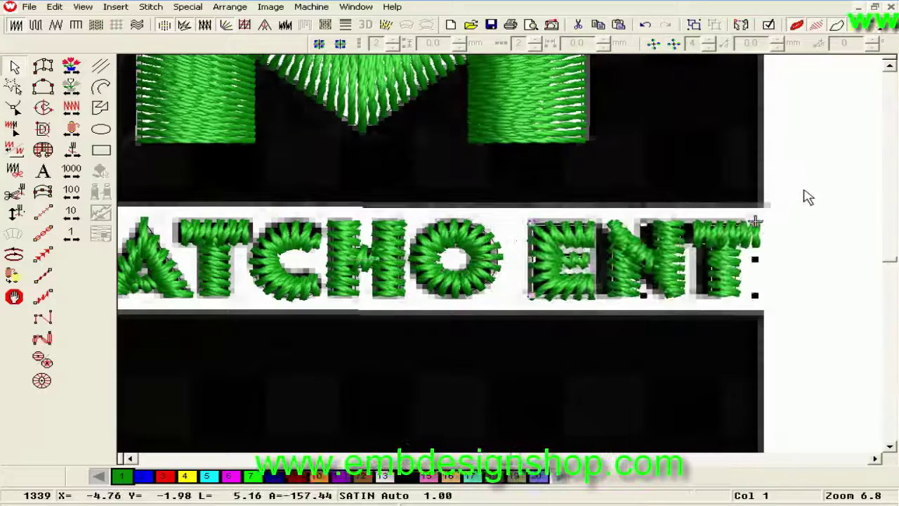
{"action": "left_click", "coordinate": [460, 291]}
Step: Set the Run outline stitch to a run length of 1.00 mm for digitizing the ® mark
{"action": "scroll", "coordinate": [514, 330], "scroll_direction": "down", "scroll_amount": 2}
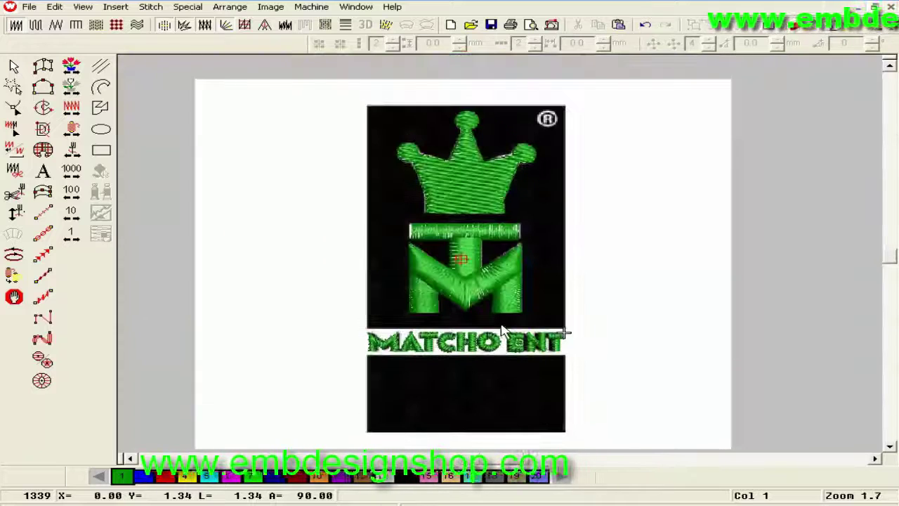
{"action": "scroll", "coordinate": [495, 307], "scroll_direction": "up", "scroll_amount": 1}
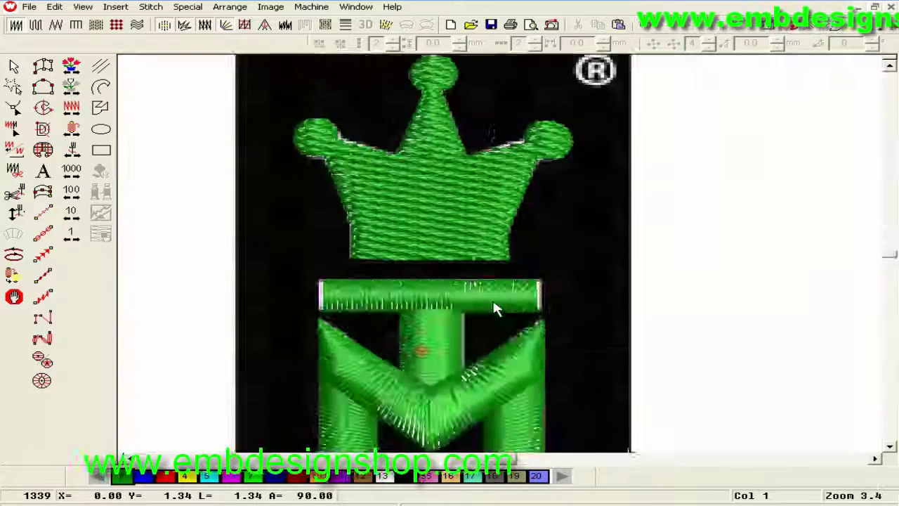
{"action": "scroll", "coordinate": [431, 291], "scroll_direction": "up", "scroll_amount": 2}
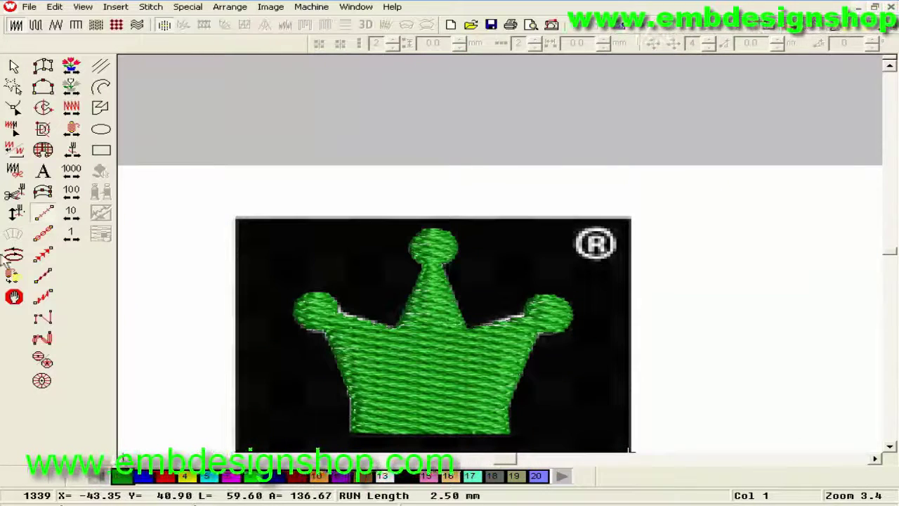
{"action": "right_click", "coordinate": [45, 217]}
{"action": "type", "text": "1"}
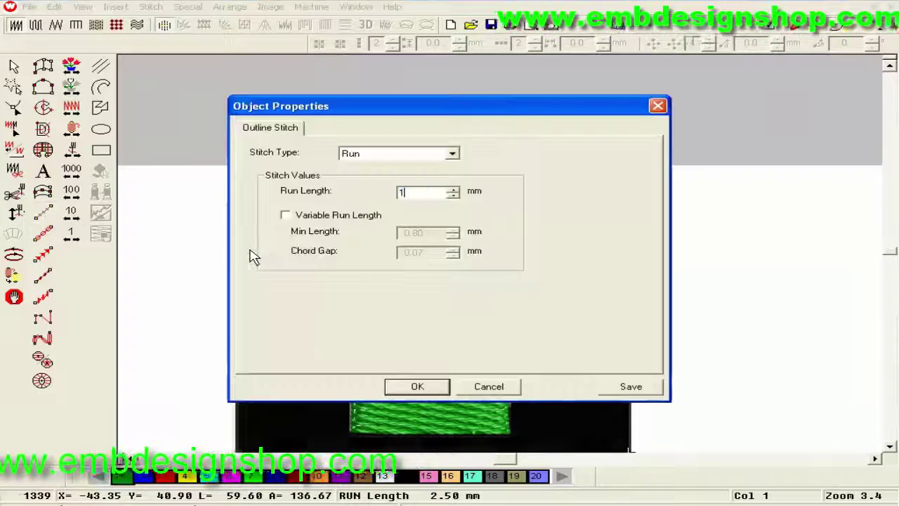
{"action": "key", "text": "Return"}
{"action": "right_click", "coordinate": [41, 217]}
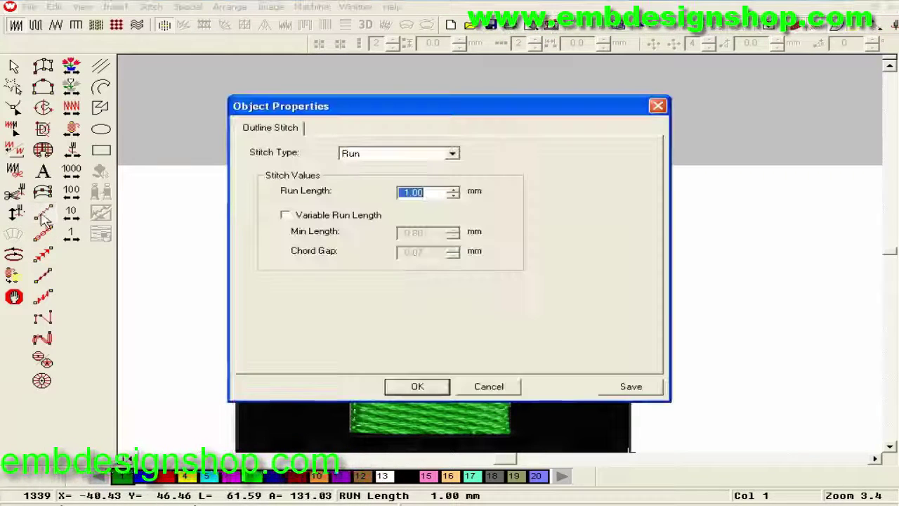
{"action": "left_click", "coordinate": [420, 386]}
Step: Trace the R and its surrounding ring in the ® mark as one continuous run stitch object
{"action": "left_click", "coordinate": [876, 459]}
{"action": "left_click", "coordinate": [876, 460]}
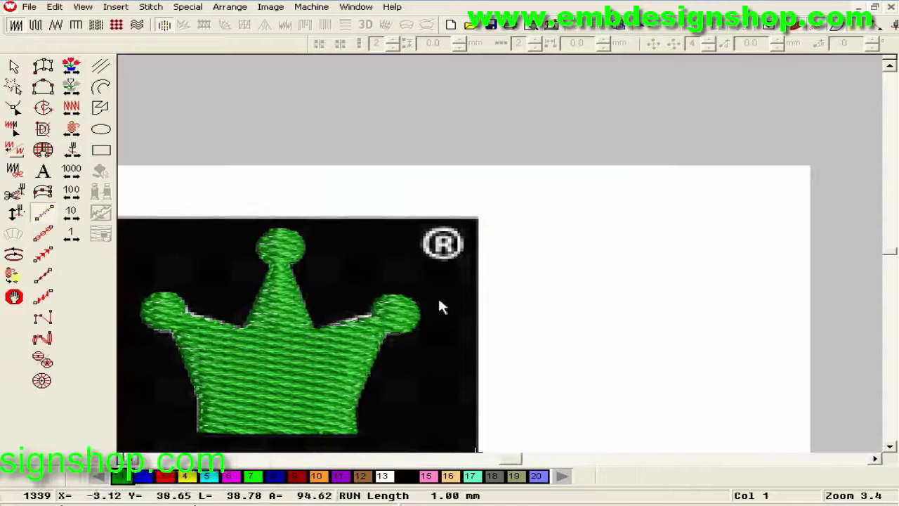
{"action": "key", "text": "z"}
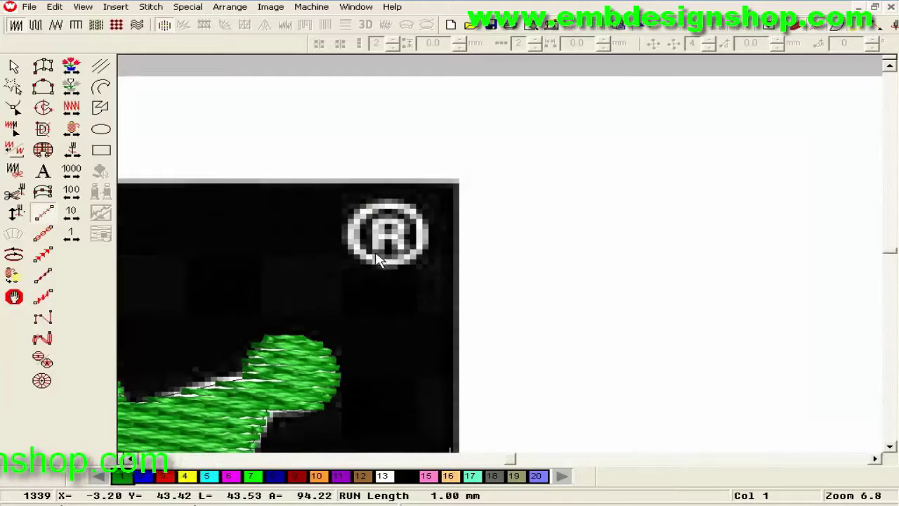
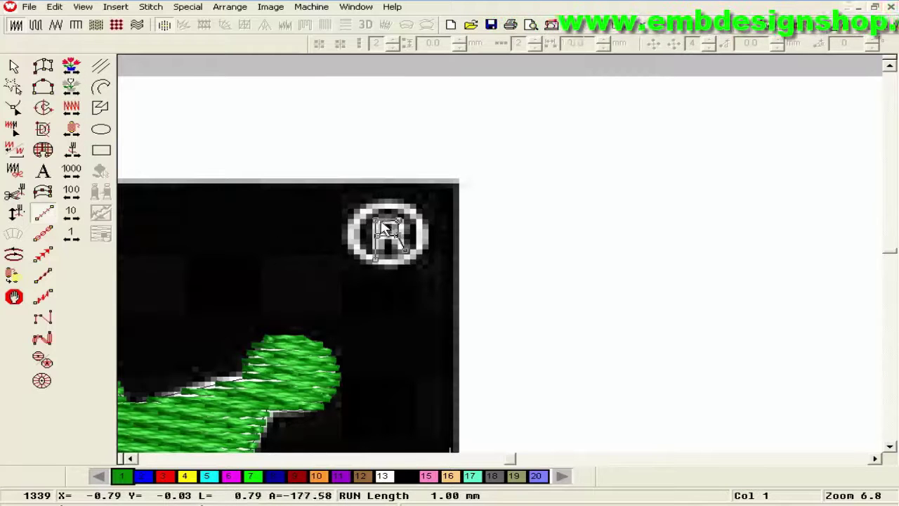
{"action": "key", "text": "z"}
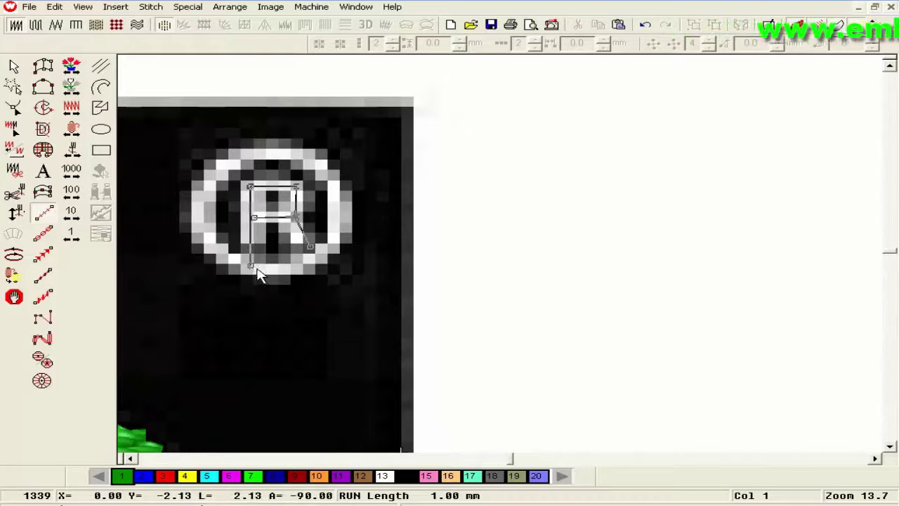
{"action": "right_click", "coordinate": [331, 181]}
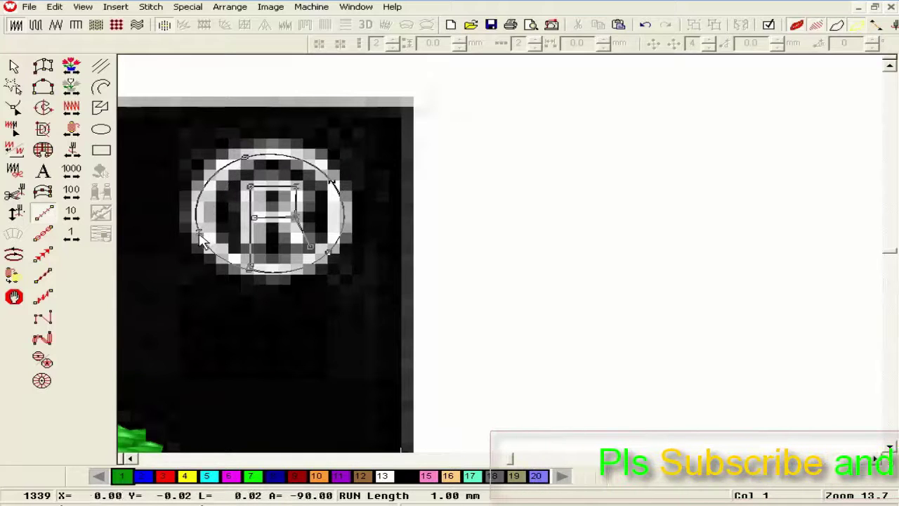
{"action": "key", "text": "Return"}
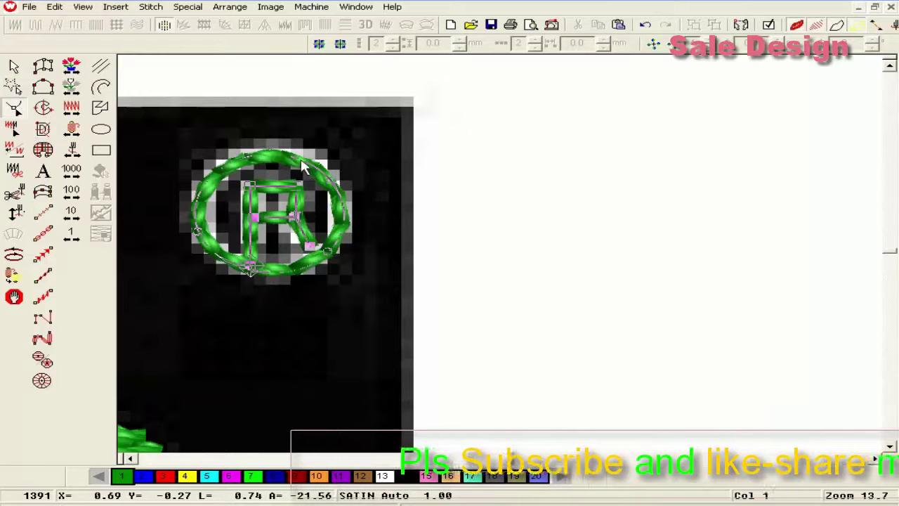
Step: Reshape the ® mark by adjusting the ring's nodes, lowering the R's feet and crossbar, and moving the point marker below the ring
{"action": "key", "text": "Return"}
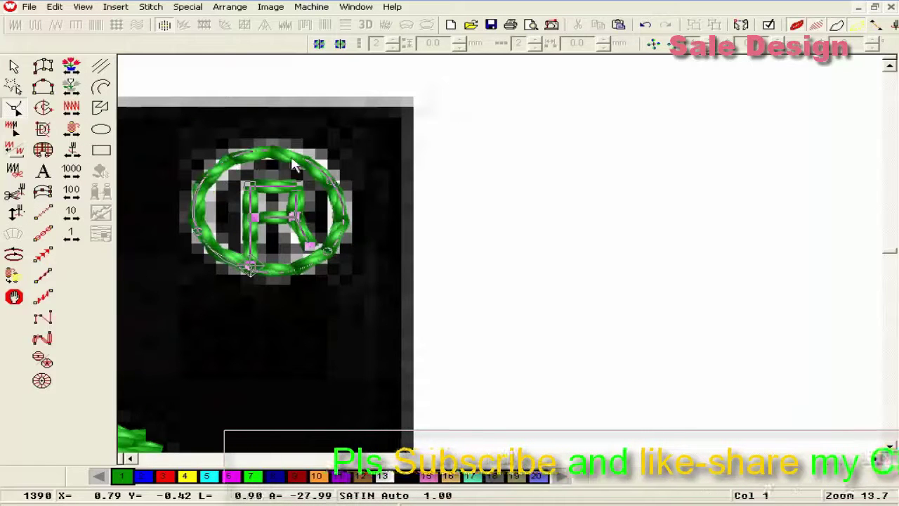
{"action": "key", "text": "Return"}
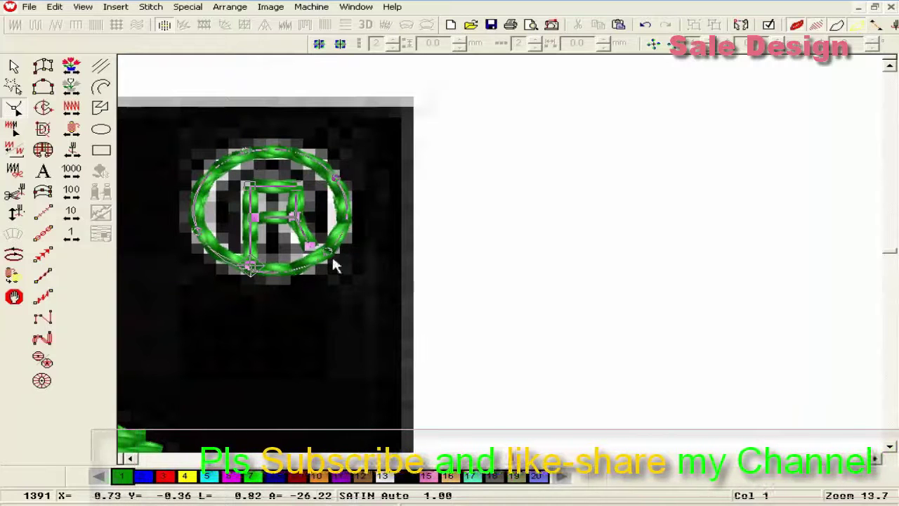
{"action": "left_click", "coordinate": [246, 304]}
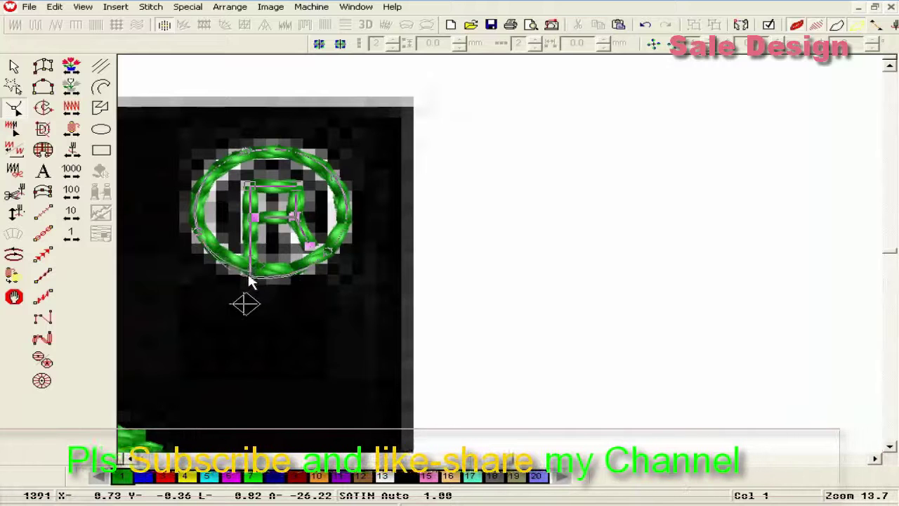
{"action": "left_click", "coordinate": [254, 282]}
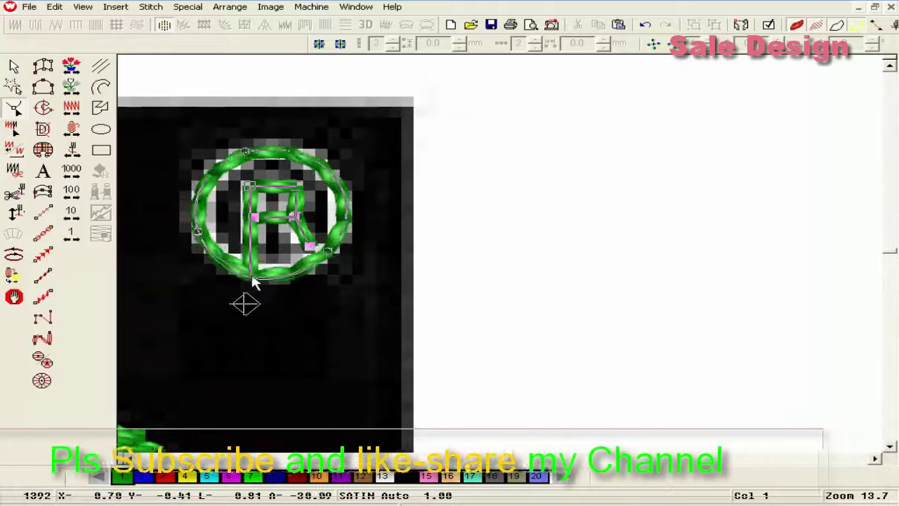
{"action": "left_click", "coordinate": [332, 254]}
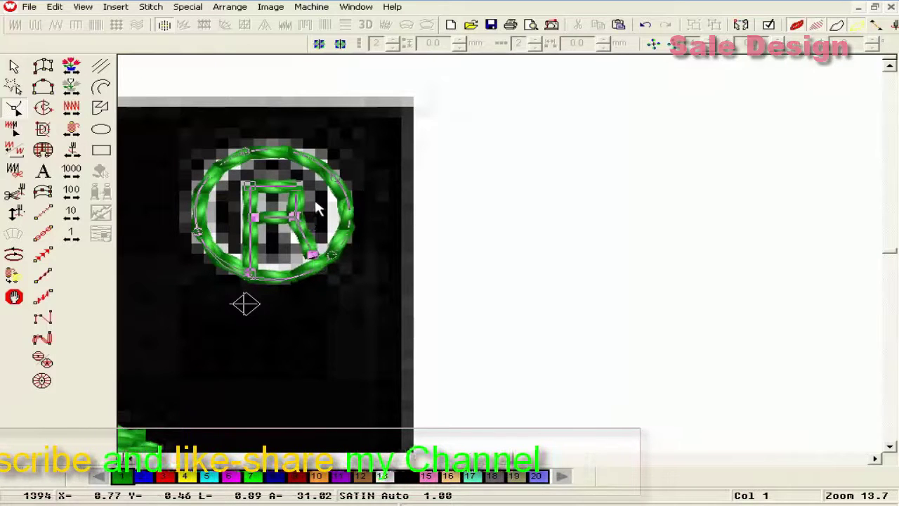
{"action": "left_click_drag", "start_coordinate": [316, 201], "coordinate": [246, 232]}
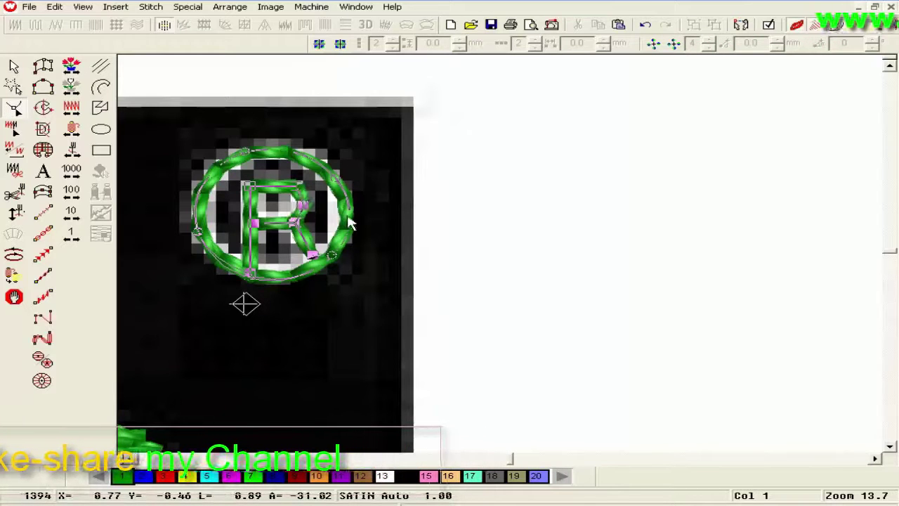
{"action": "key", "text": "Escape"}
Step: Digitize the white band behind the MATCHO ENT lettering as a column object by marking its four corners
{"action": "key", "text": "shift+z"}
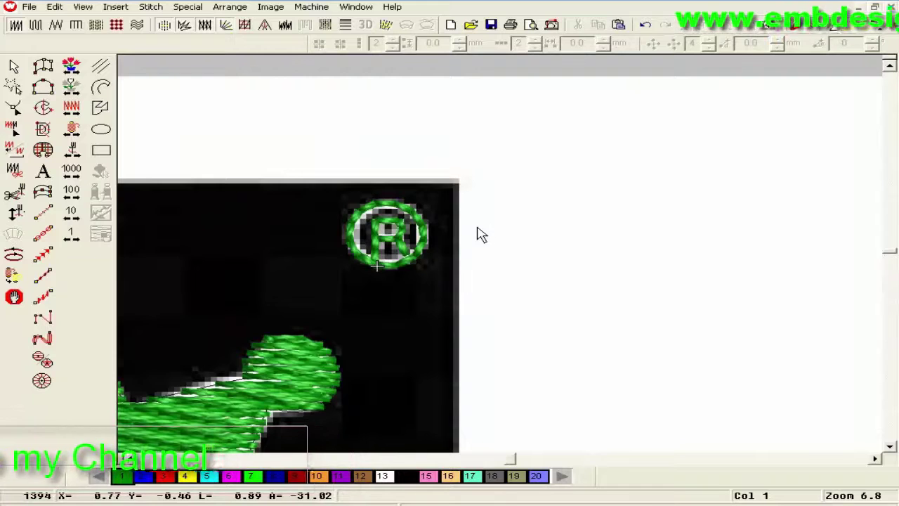
{"action": "key", "text": "shift+z"}
{"action": "key", "text": "shift+z"}
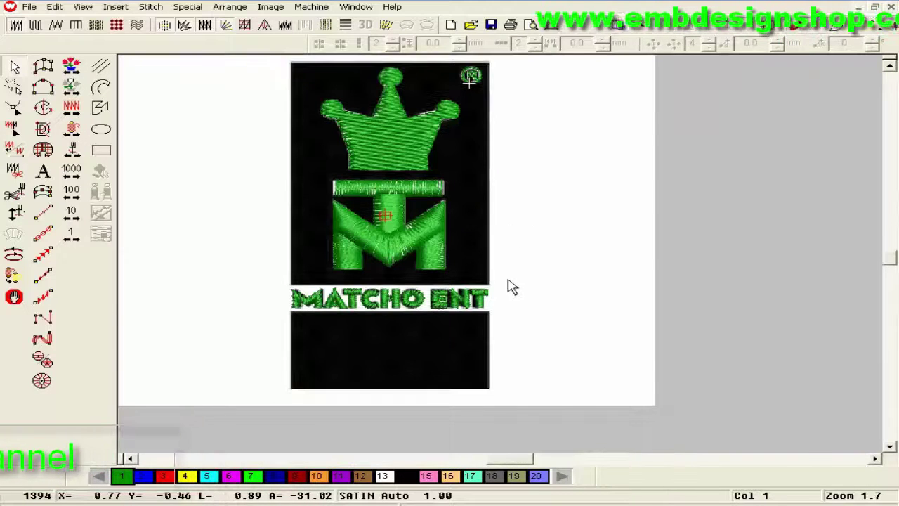
{"action": "key", "text": "z"}
{"action": "key", "text": "shift+z"}
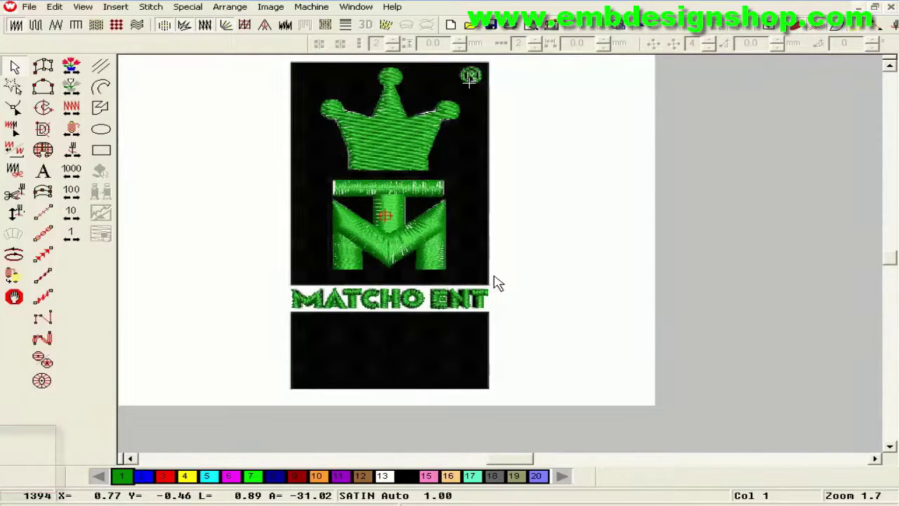
{"action": "scroll", "coordinate": [497, 284], "scroll_direction": "up", "scroll_amount": 1}
{"action": "scroll", "coordinate": [497, 284], "scroll_direction": "down", "scroll_amount": 1}
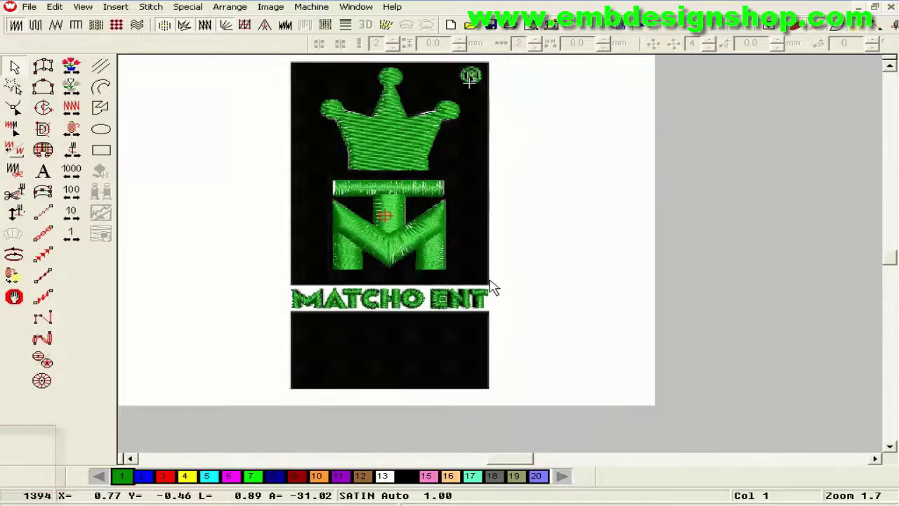
{"action": "key", "text": "z"}
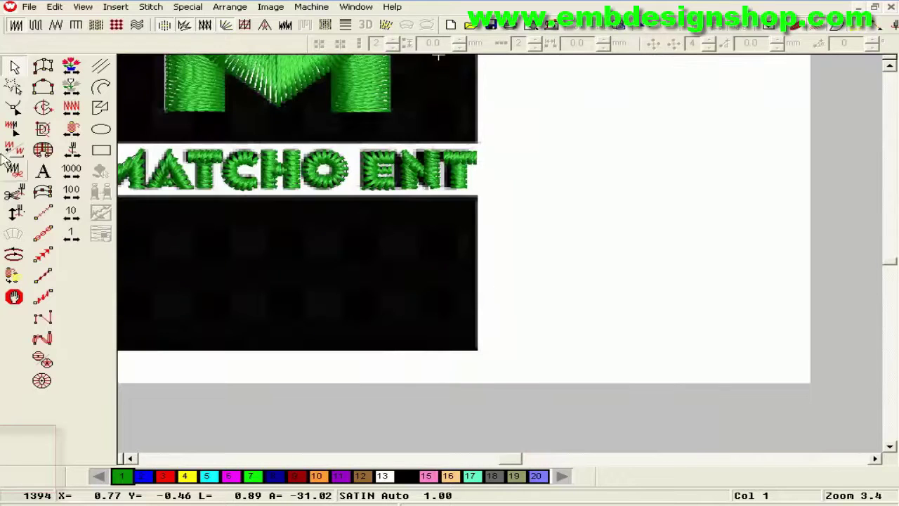
{"action": "left_click", "coordinate": [46, 72]}
{"action": "left_click", "coordinate": [229, 259]}
{"action": "key", "text": "Escape"}
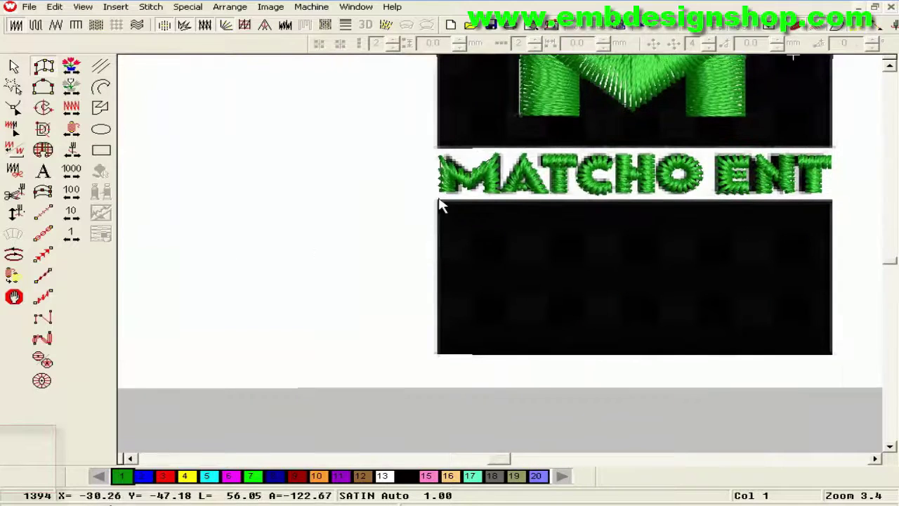
{"action": "left_click", "coordinate": [441, 149]}
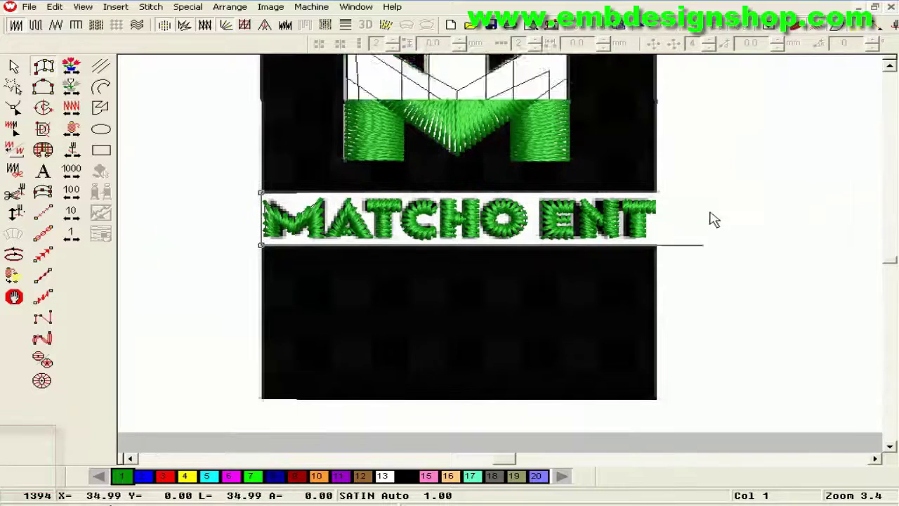
{"action": "left_click", "coordinate": [660, 244]}
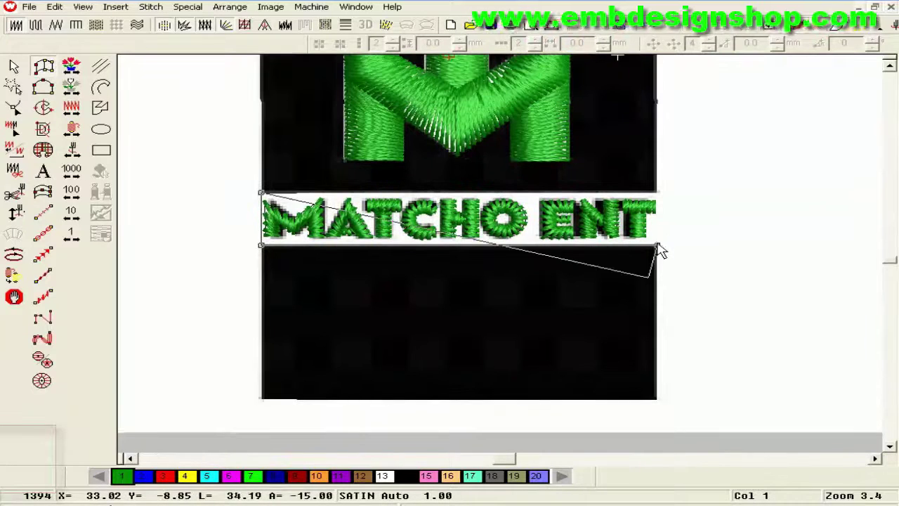
{"action": "left_click", "coordinate": [657, 191]}
{"action": "key", "text": "Return"}
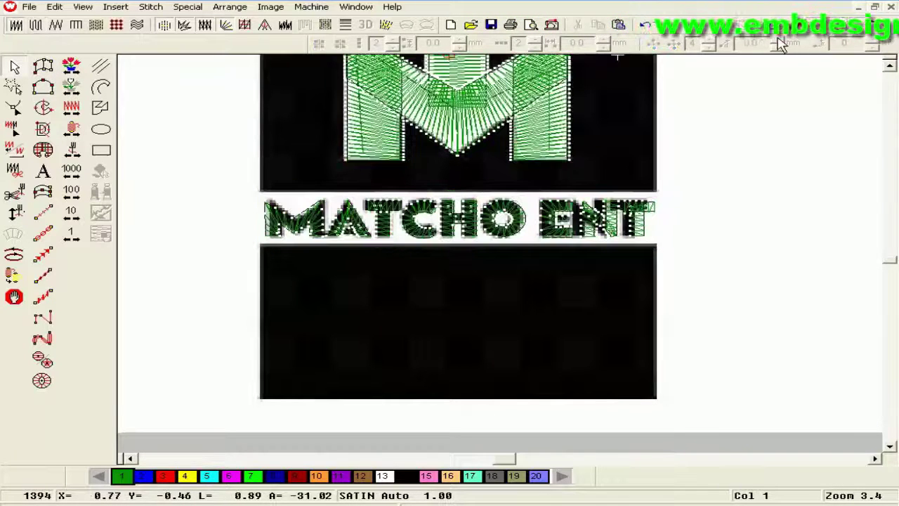
Step: Place the band before the lettering in the stitching sequence and assign it color 13 (white)
{"action": "key", "text": "Home"}
{"action": "key", "text": "Tab"}
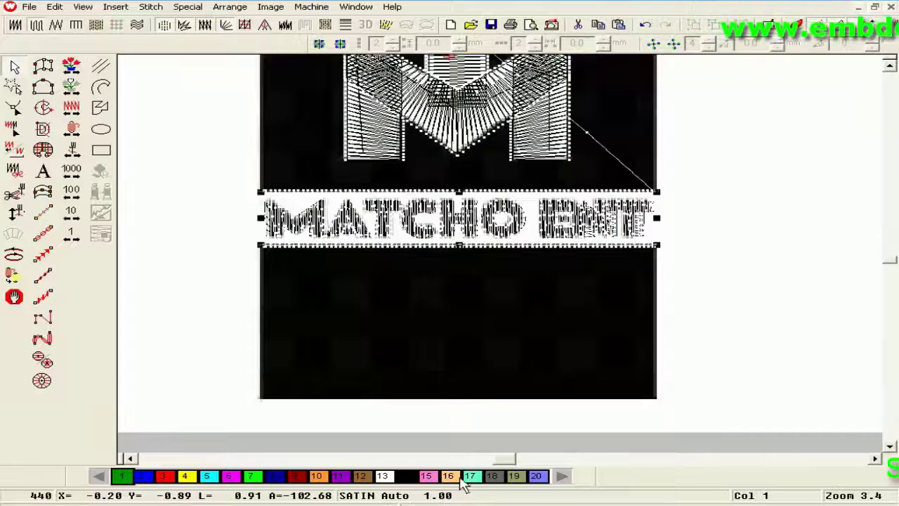
{"action": "left_click", "coordinate": [385, 478]}
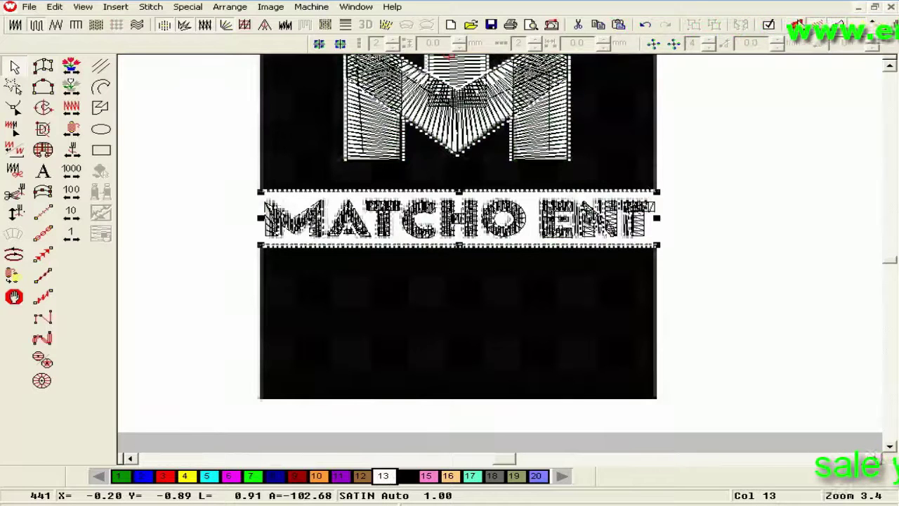
{"action": "key", "text": "End"}
{"action": "key", "text": "t"}
{"action": "scroll", "coordinate": [655, 273], "scroll_direction": "up", "scroll_amount": 1}
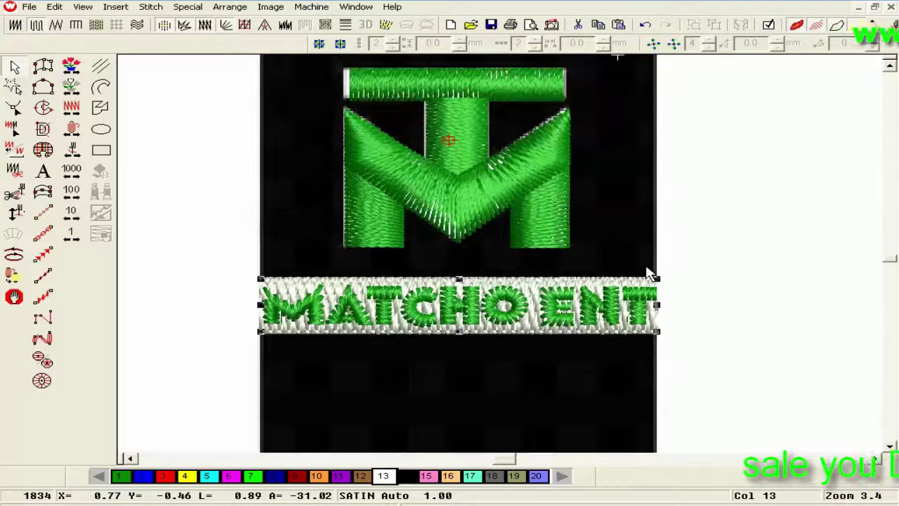
Step: Recolor the band, crown, TM logo and ® mark with color 15 (pink), leaving out the lettering
{"action": "key", "text": "shift+z"}
{"action": "scroll", "coordinate": [602, 265], "scroll_direction": "up", "scroll_amount": 2}
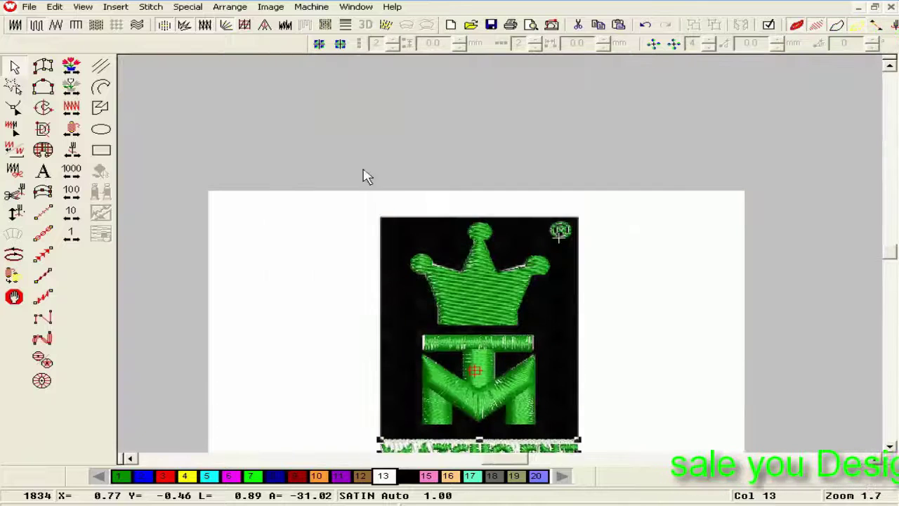
{"action": "scroll", "coordinate": [361, 172], "scroll_direction": "down", "scroll_amount": 4}
{"action": "key", "text": "z"}
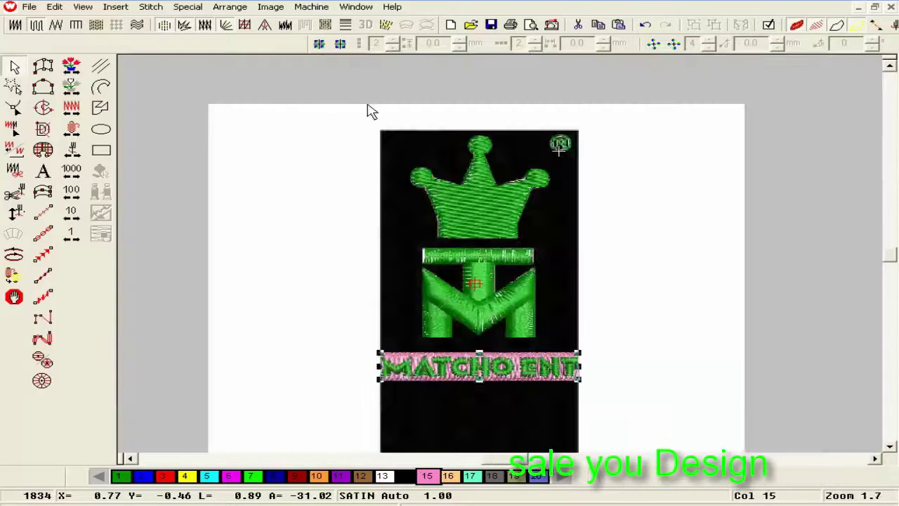
{"action": "left_click_drag", "start_coordinate": [351, 93], "coordinate": [667, 362]}
{"action": "left_click", "coordinate": [426, 476]}
{"action": "key", "text": "z"}
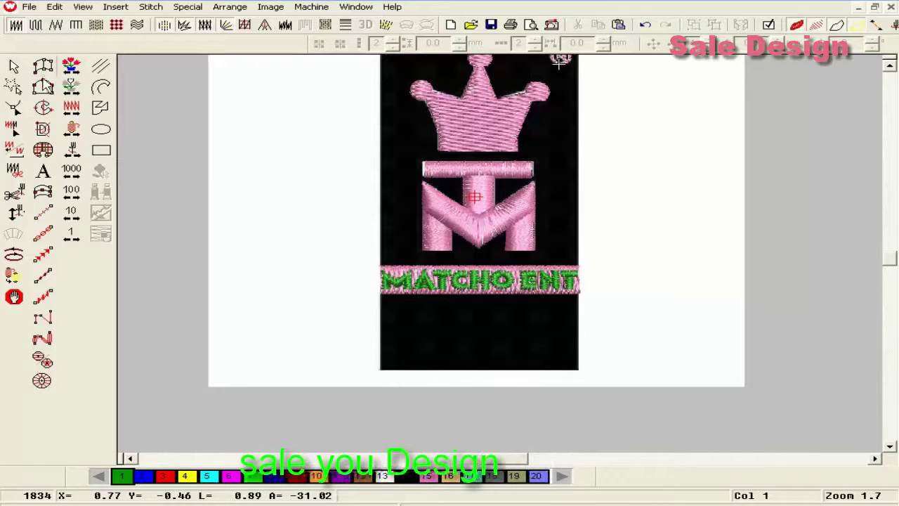
Step: Digitize the black block below the lettering as a rectangular complex fill in color 1, overlapping the lower part of the band
{"action": "left_click", "coordinate": [44, 108]}
{"action": "scroll", "coordinate": [311, 331], "scroll_direction": "down", "scroll_amount": 5}
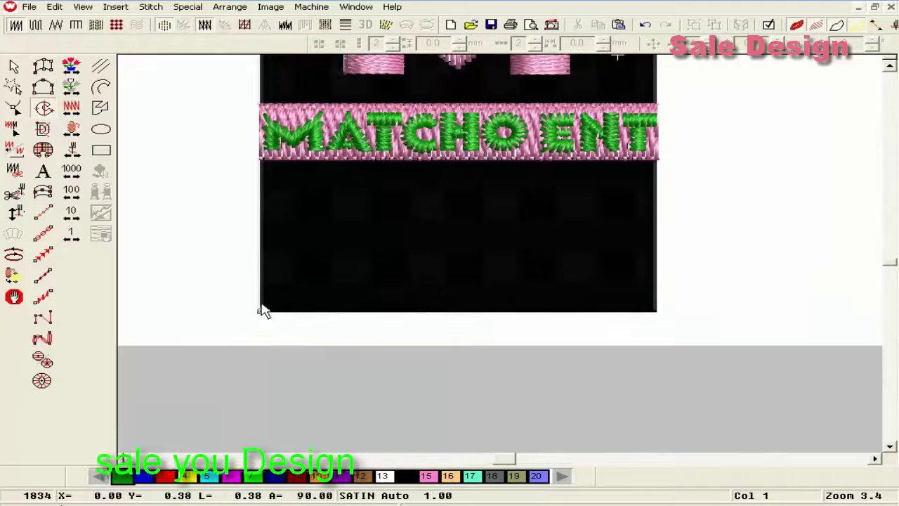
{"action": "scroll", "coordinate": [260, 306], "scroll_direction": "up", "scroll_amount": 2}
{"action": "left_click", "coordinate": [259, 231]}
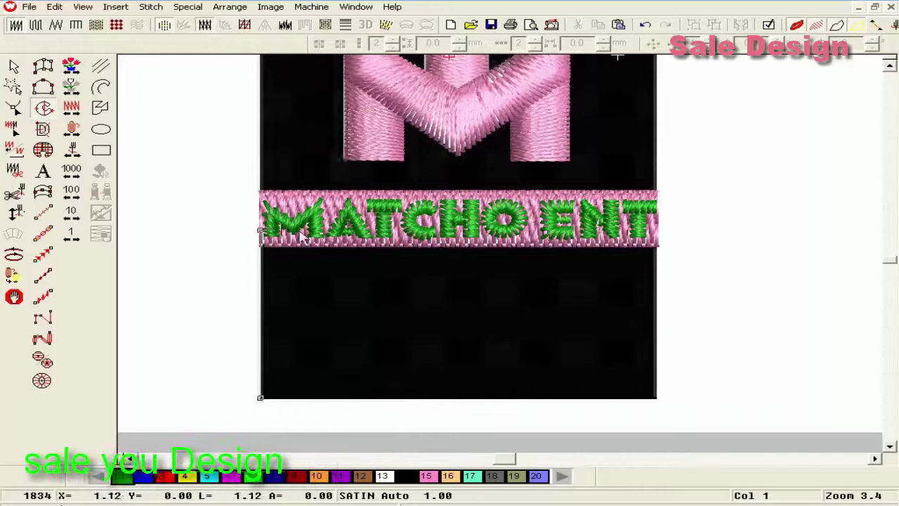
{"action": "left_click", "coordinate": [657, 231]}
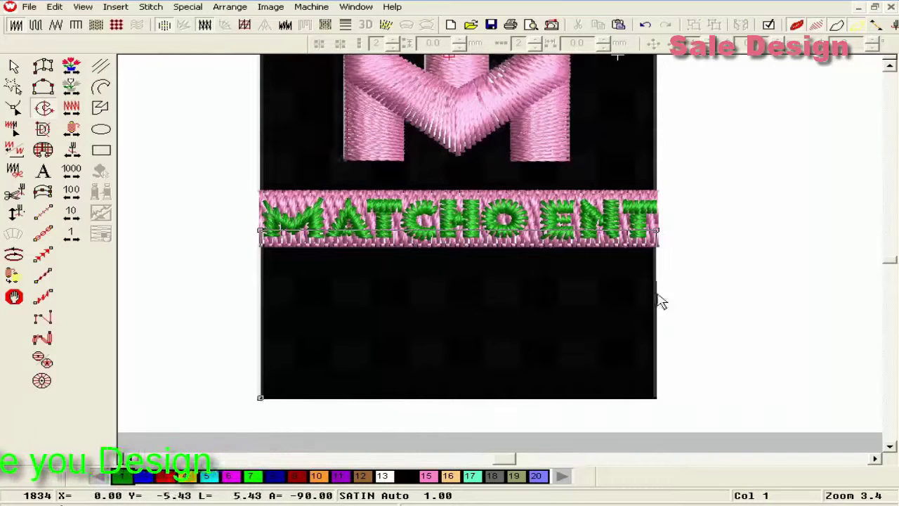
{"action": "left_click", "coordinate": [656, 398]}
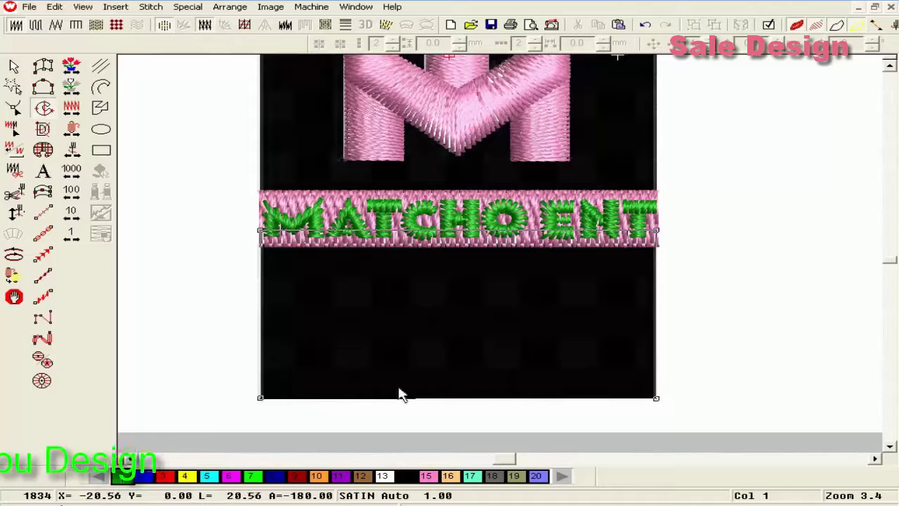
{"action": "left_click", "coordinate": [260, 398]}
{"action": "key", "text": "Return"}
{"action": "key", "text": "Return"}
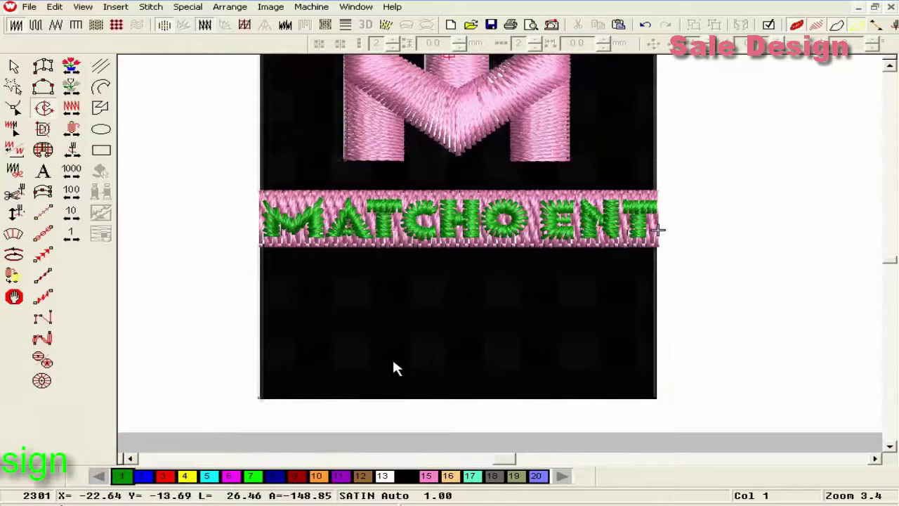
Step: Move the lower background fill to the start of the stitching sequence so that it lies beneath the band and lettering
{"action": "left_click", "coordinate": [10, 63]}
{"action": "left_click", "coordinate": [15, 68]}
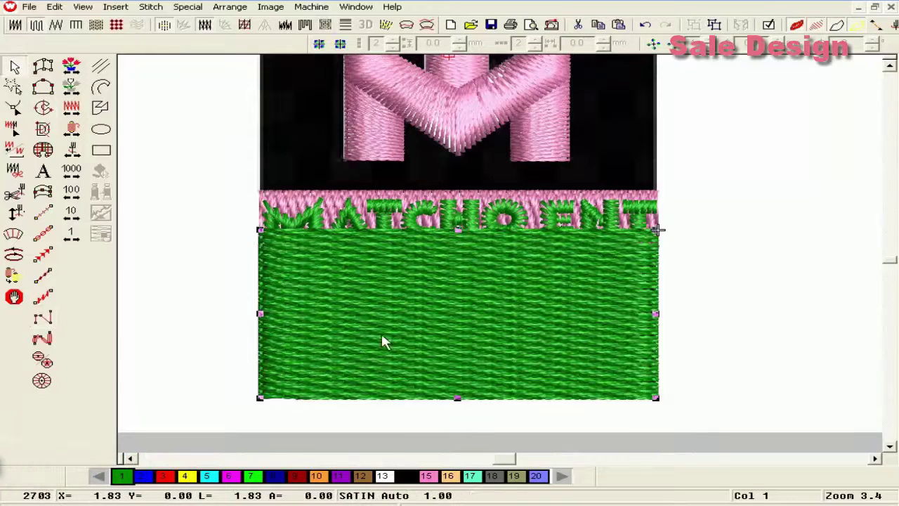
{"action": "key", "text": "shift+z"}
{"action": "key", "text": "Delete"}
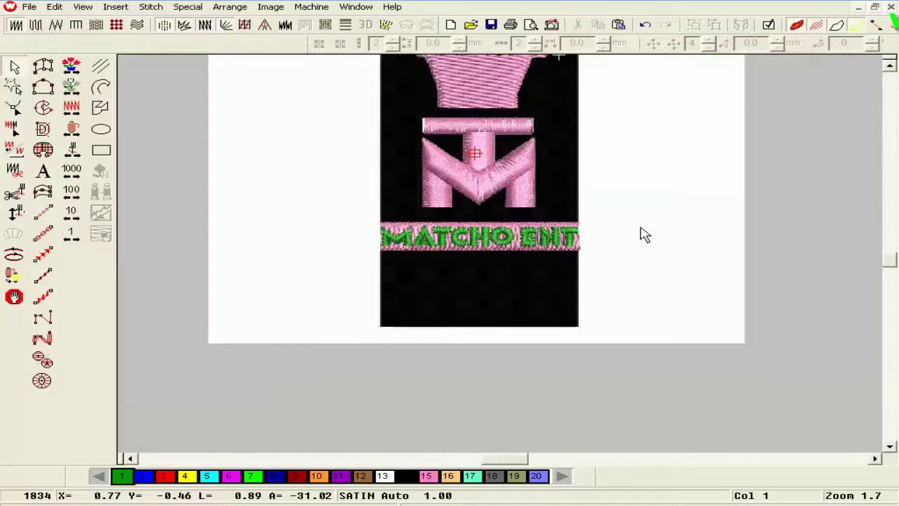
{"action": "key", "text": "ctrl+z"}
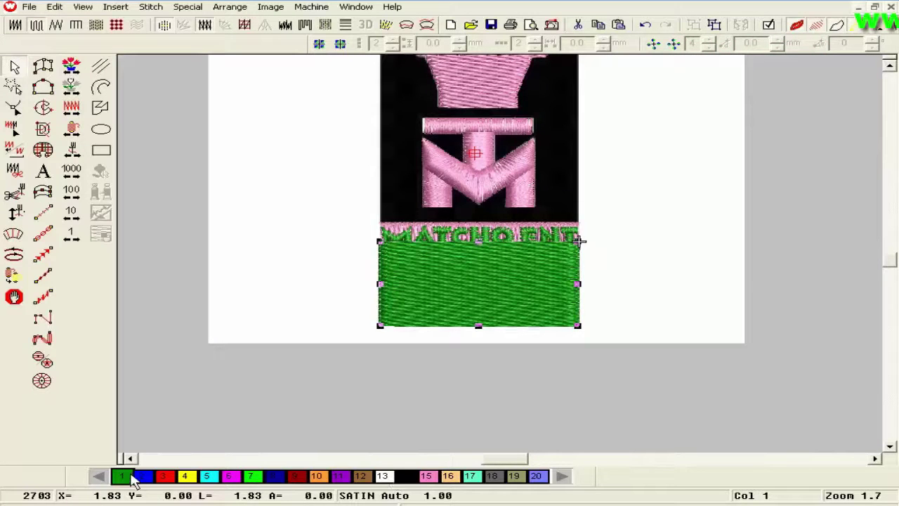
{"action": "key", "text": "Delete"}
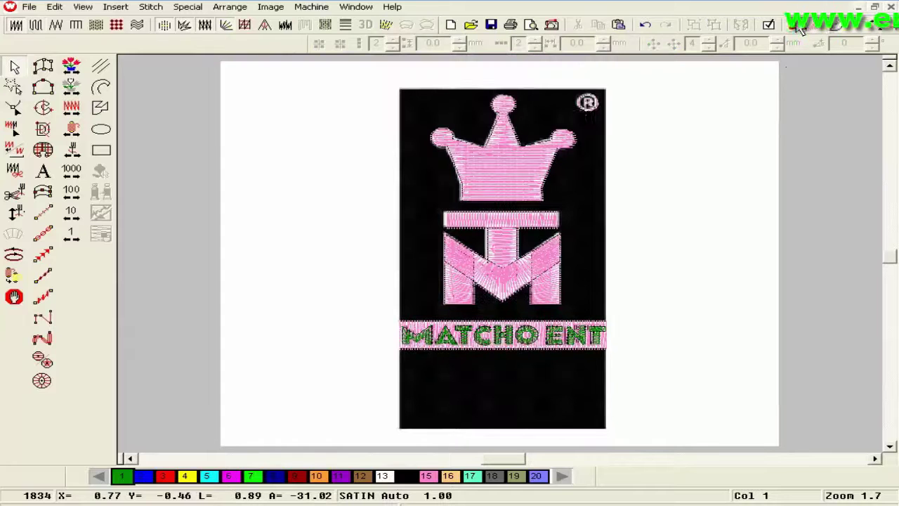
{"action": "key", "text": "Home"}
{"action": "key", "text": "ctrl+v"}
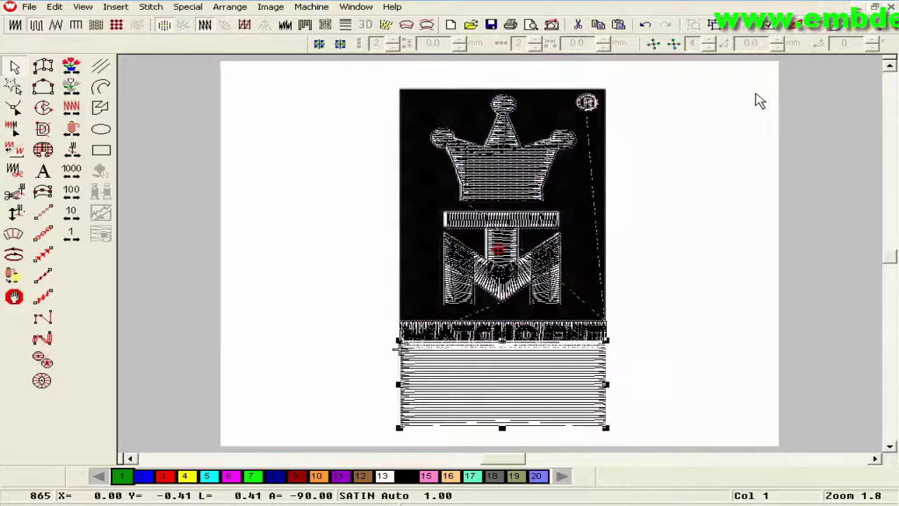
{"action": "key", "text": "t"}
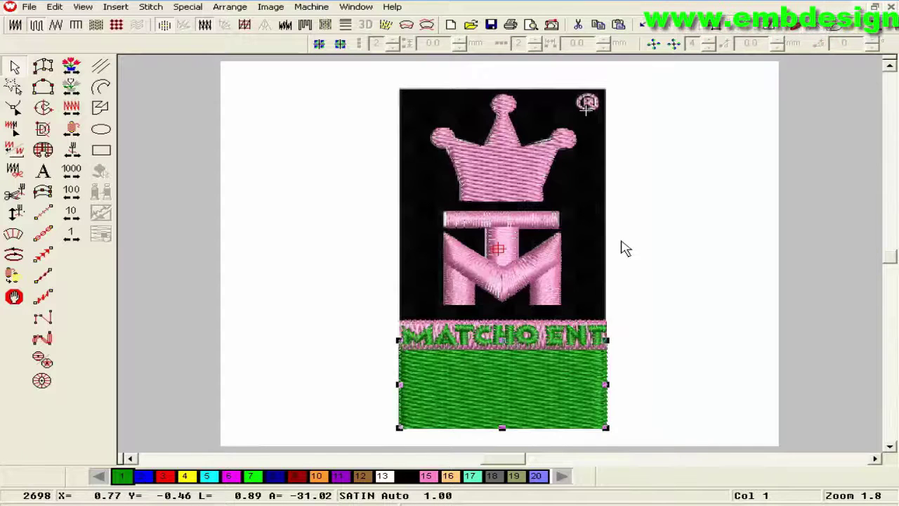
{"action": "key", "text": "t"}
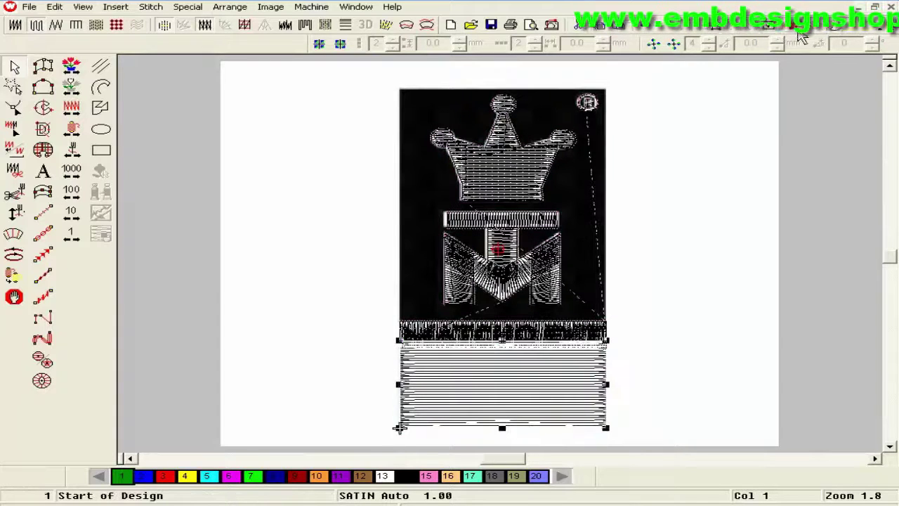
{"action": "key", "text": "Delete"}
{"action": "key", "text": "ctrl+z"}
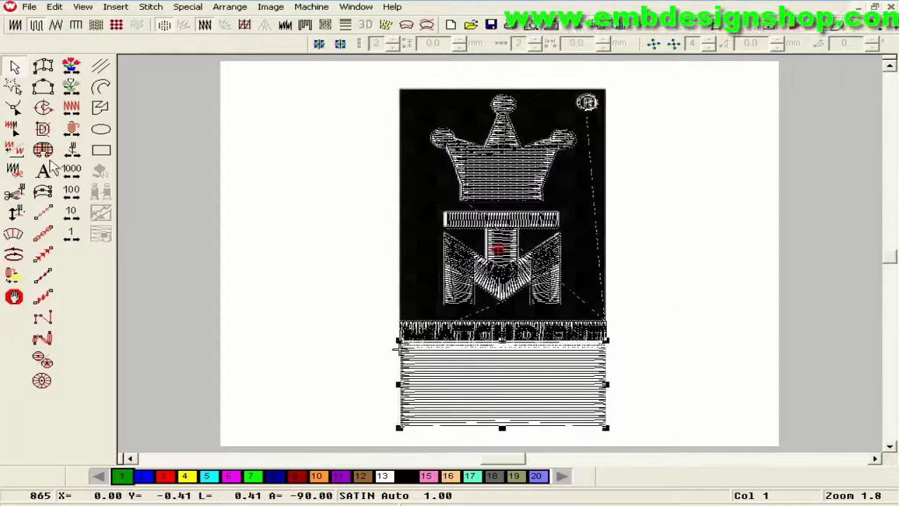
Step: Reshape the lower background fill so that its stitch angle runs diagonally
{"action": "left_click", "coordinate": [14, 109]}
{"action": "scroll", "coordinate": [578, 302], "scroll_direction": "down", "scroll_amount": 3}
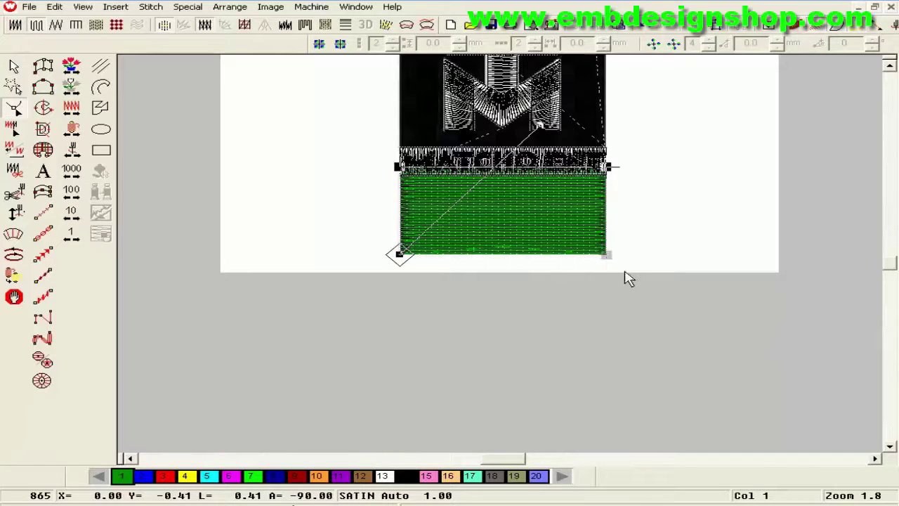
{"action": "scroll", "coordinate": [620, 295], "scroll_direction": "up", "scroll_amount": 2}
{"action": "key", "text": "Escape"}
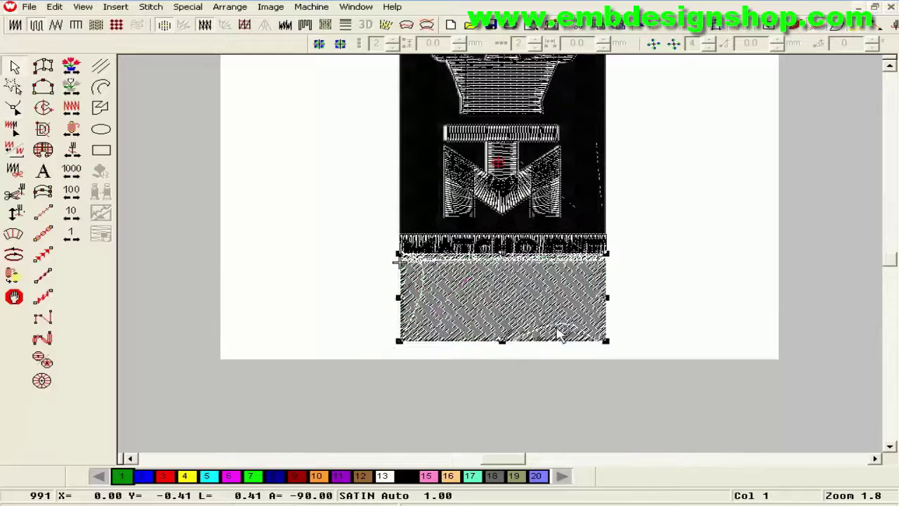
Step: Duplicate the lower background fill and move the copy straight up into the black area above the band
{"action": "scroll", "coordinate": [554, 323], "scroll_direction": "up", "scroll_amount": 2}
{"action": "left_click_drag", "start_coordinate": [541, 396], "coordinate": [529, 299]}
{"action": "left_click", "coordinate": [547, 403]}
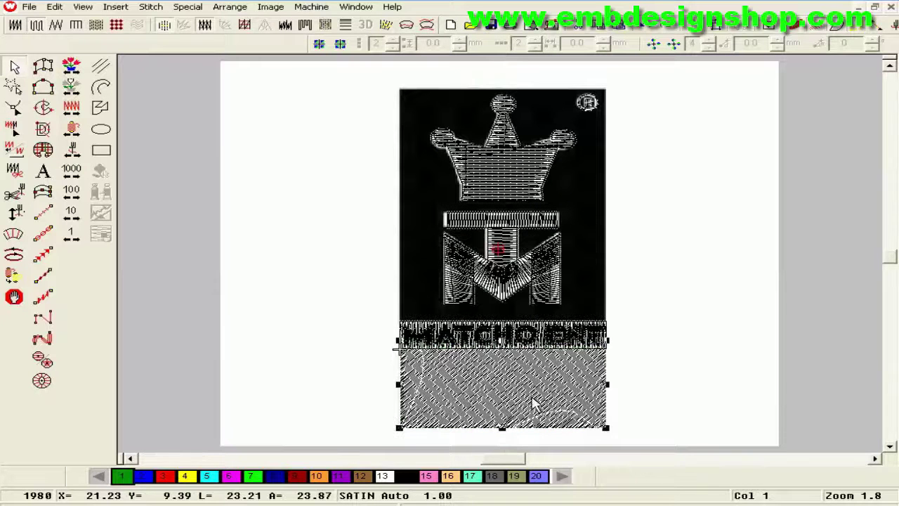
{"action": "left_click_drag", "start_coordinate": [528, 397], "coordinate": [515, 365]}
{"action": "key", "text": "Up"}
{"action": "key", "text": "Up"}
{"action": "key", "text": "Up"}
{"action": "key", "text": "Up"}
{"action": "key", "text": "Up"}
{"action": "key", "text": "Up"}
{"action": "key", "text": "Up"}
{"action": "key", "text": "Up"}
{"action": "key", "text": "Up"}
{"action": "key", "text": "Up"}
{"action": "key", "text": "Up"}
{"action": "key", "text": "Up"}
{"action": "key", "text": "Up"}
{"action": "key", "text": "Up"}
{"action": "key", "text": "Up"}
{"action": "key", "text": "Up"}
{"action": "key", "text": "Up"}
{"action": "key", "text": "Up"}
{"action": "key", "text": "Up"}
{"action": "key", "text": "Up"}
Step: Stretch the copied fill up to the artwork's upper edge so that it covers the background behind the crown and TM logo
{"action": "left_click_drag", "start_coordinate": [500, 243], "coordinate": [518, 96]}
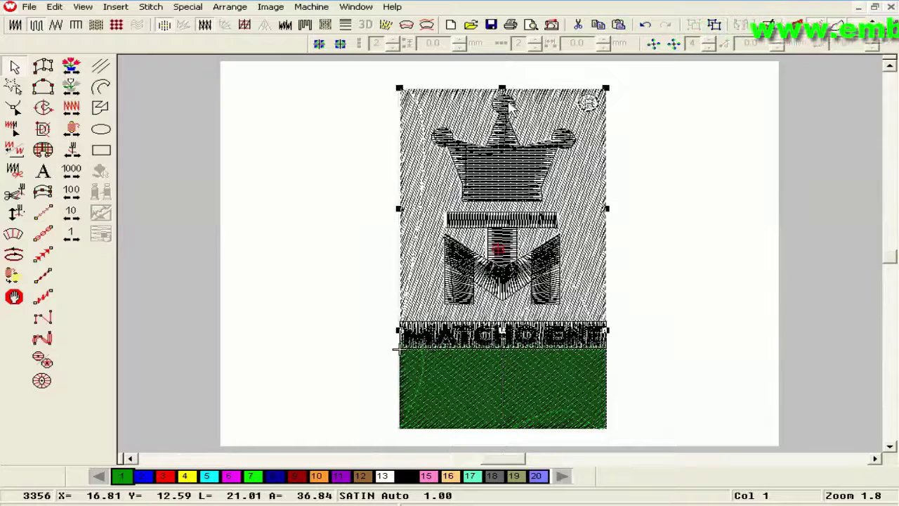
{"action": "scroll", "coordinate": [505, 156], "scroll_direction": "down", "scroll_amount": 2}
{"action": "scroll", "coordinate": [506, 156], "scroll_direction": "up", "scroll_amount": 2}
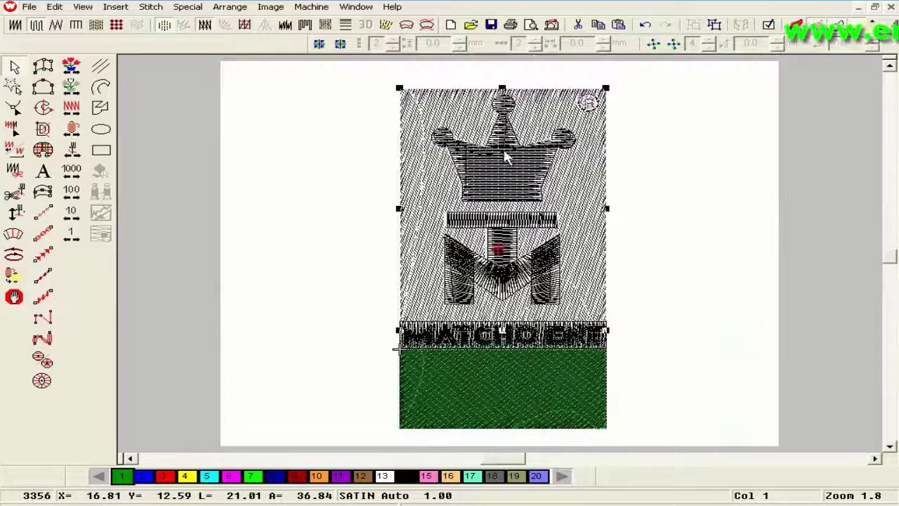
Step: Give both background fills a Tatami first underlay
{"action": "double_click", "coordinate": [580, 387]}
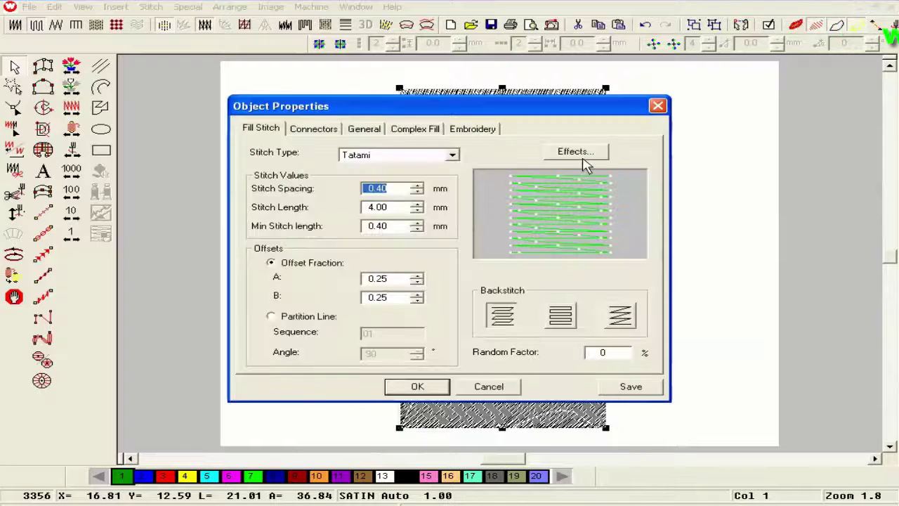
{"action": "left_click", "coordinate": [579, 154]}
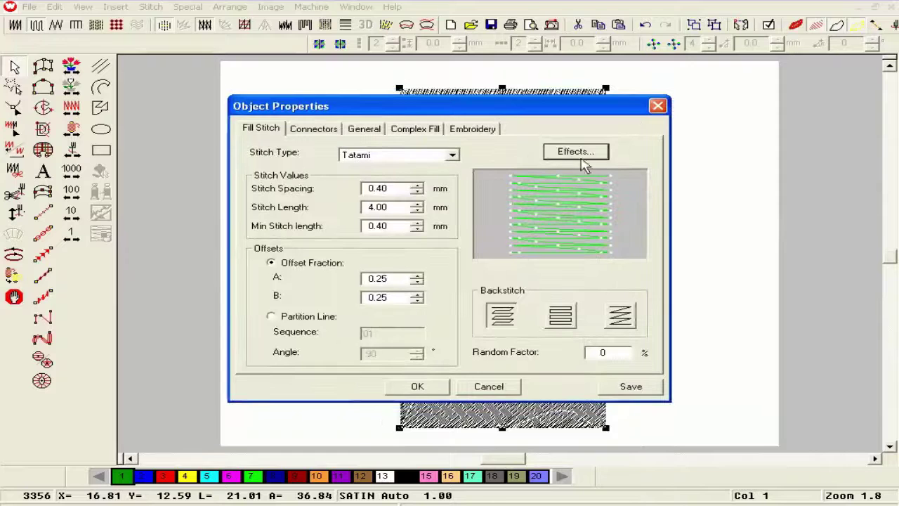
{"action": "left_click", "coordinate": [580, 155]}
{"action": "left_click", "coordinate": [324, 151]}
{"action": "left_click", "coordinate": [414, 147]}
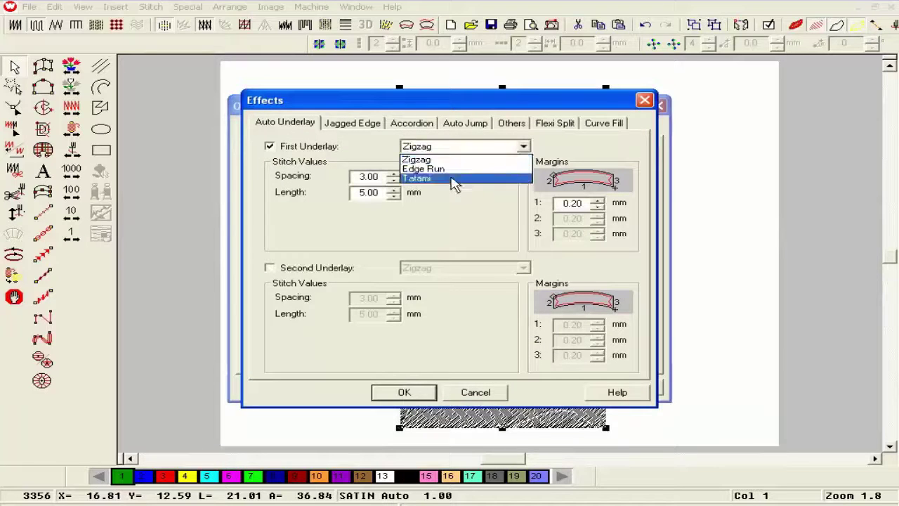
{"action": "left_click", "coordinate": [454, 179]}
{"action": "left_click", "coordinate": [404, 392]}
{"action": "left_click", "coordinate": [421, 387]}
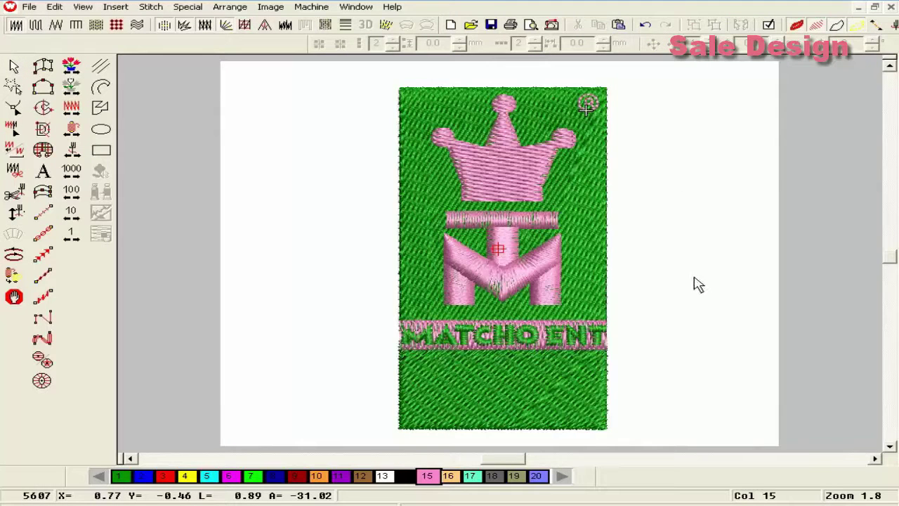
Step: Hide the stitches and pull the background fills' edges beneath the MATCHO ENT band back toward the band's borders to reduce the overlap
{"action": "scroll", "coordinate": [695, 279], "scroll_direction": "down", "scroll_amount": 3}
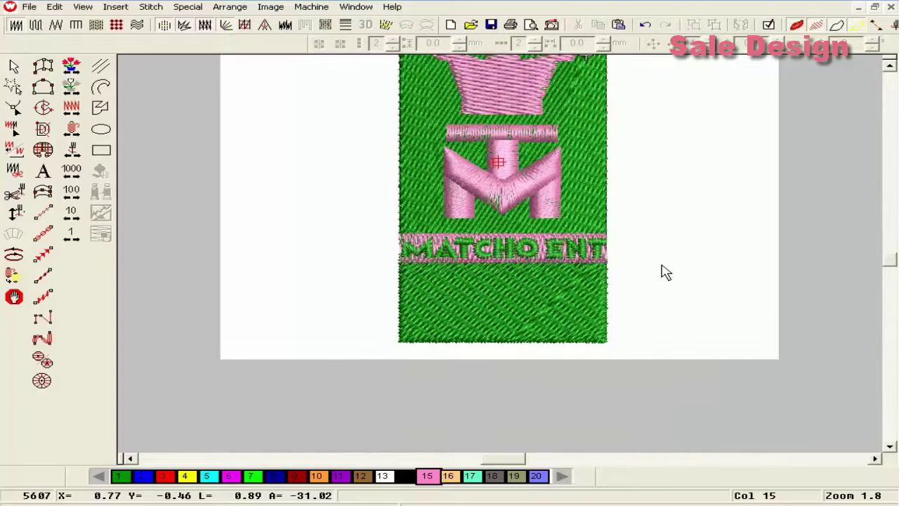
{"action": "key", "text": "z"}
{"action": "key", "text": "z"}
{"action": "left_click", "coordinate": [553, 291]}
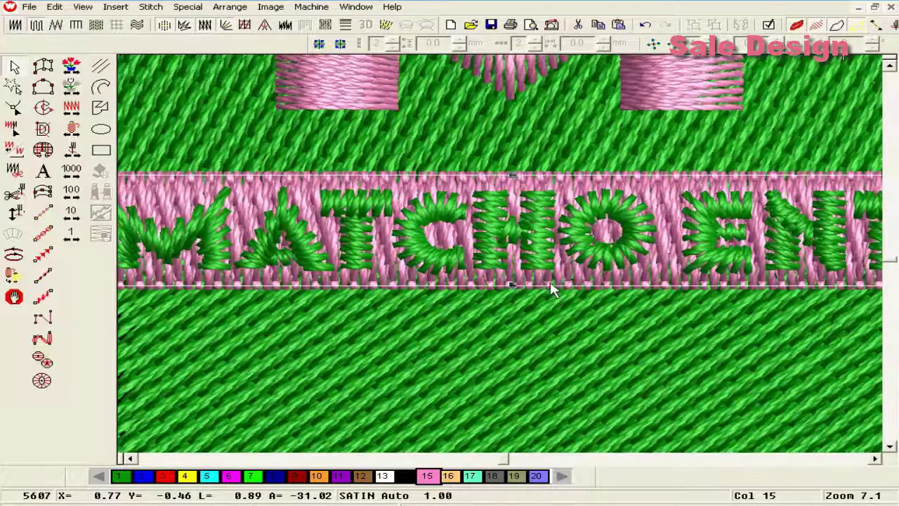
{"action": "left_click", "coordinate": [813, 25]}
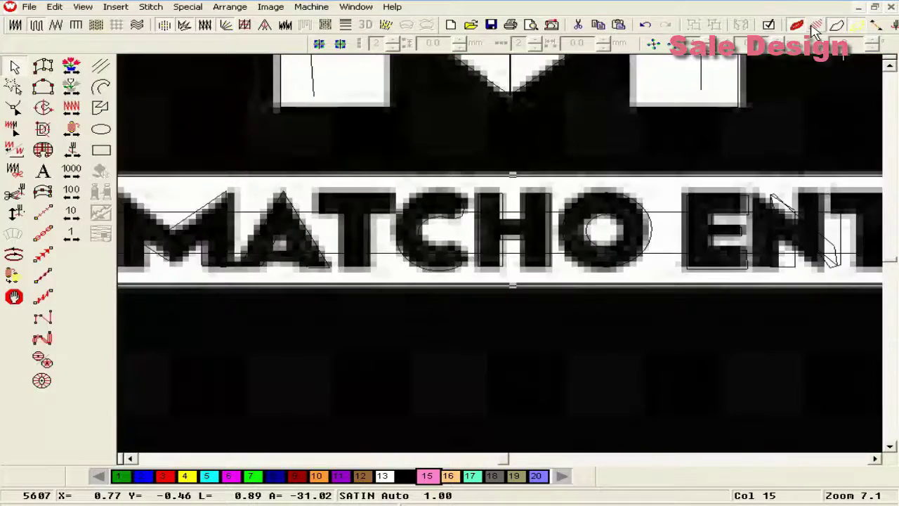
{"action": "left_click", "coordinate": [813, 25]}
{"action": "left_click", "coordinate": [813, 25]}
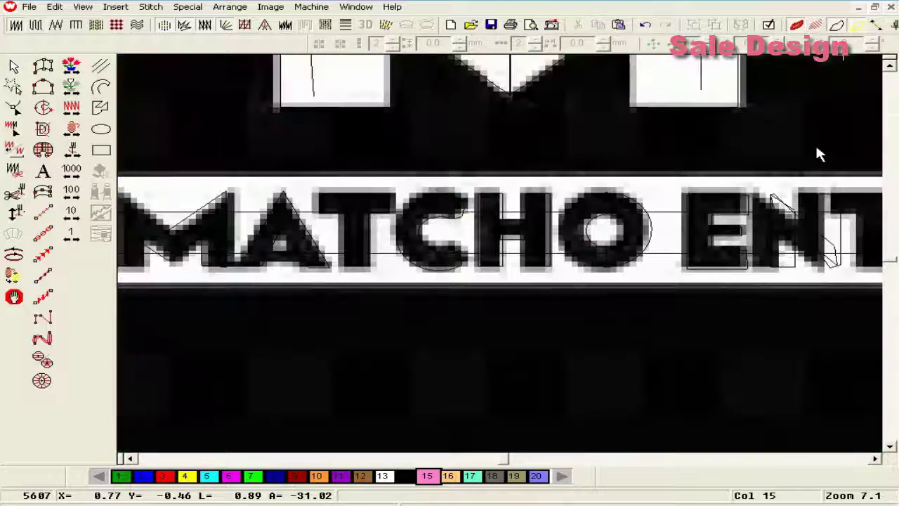
{"action": "key", "text": "shift+z"}
{"action": "left_click", "coordinate": [708, 156]}
{"action": "key", "text": "z"}
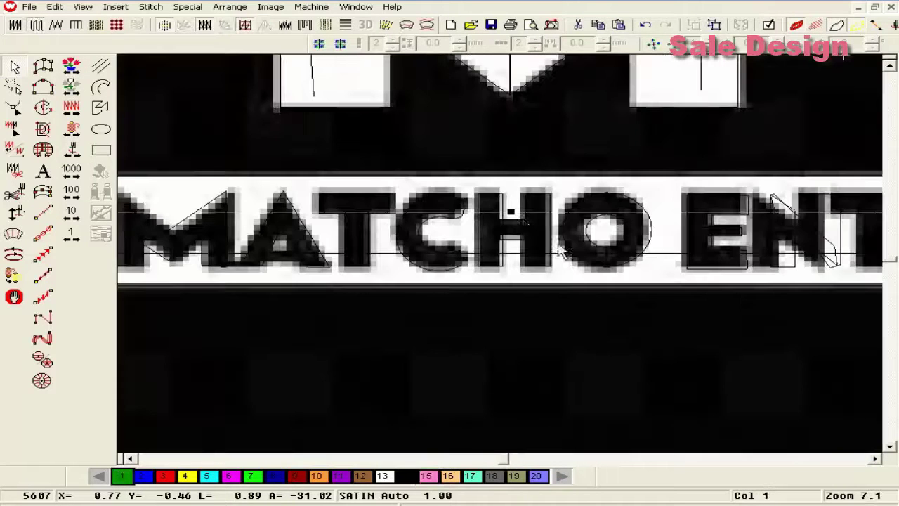
{"action": "mouse_move", "coordinate": [511, 212]}
{"action": "left_mouse_down"}
{"action": "mouse_move", "coordinate": [511, 198]}
{"action": "mouse_move", "coordinate": [508, 221]}
{"action": "left_mouse_up"}
{"action": "key", "text": "shift+z"}
{"action": "left_click", "coordinate": [608, 225]}
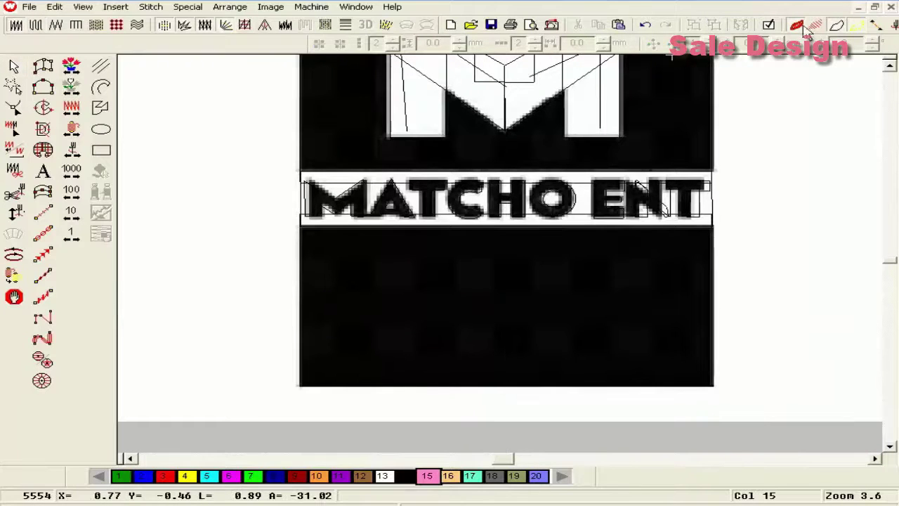
Step: Show the stitches again and inspect the MATCHO ENT lettering, band and background fills up close and as a whole
{"action": "left_click", "coordinate": [807, 30]}
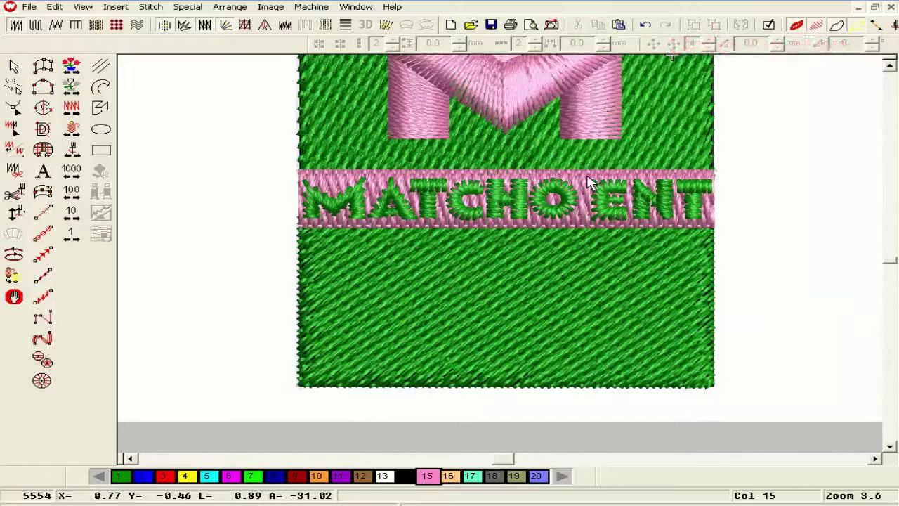
{"action": "scroll", "coordinate": [565, 191], "scroll_direction": "up", "scroll_amount": 2}
{"action": "key", "text": "z"}
{"action": "scroll", "coordinate": [426, 237], "scroll_direction": "down", "scroll_amount": 2}
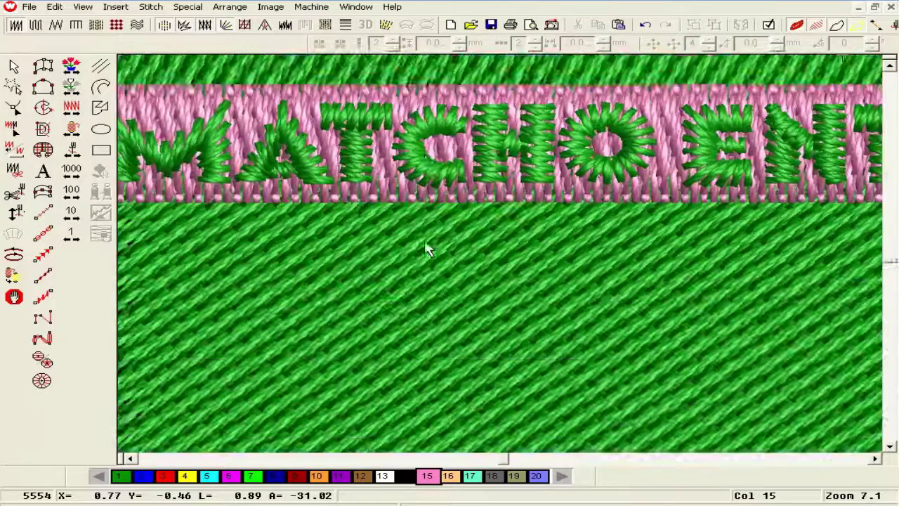
{"action": "key", "text": "shift+z"}
{"action": "key", "text": "shift+z"}
{"action": "scroll", "coordinate": [436, 234], "scroll_direction": "up", "scroll_amount": 1}
{"action": "key", "text": "shift+z"}
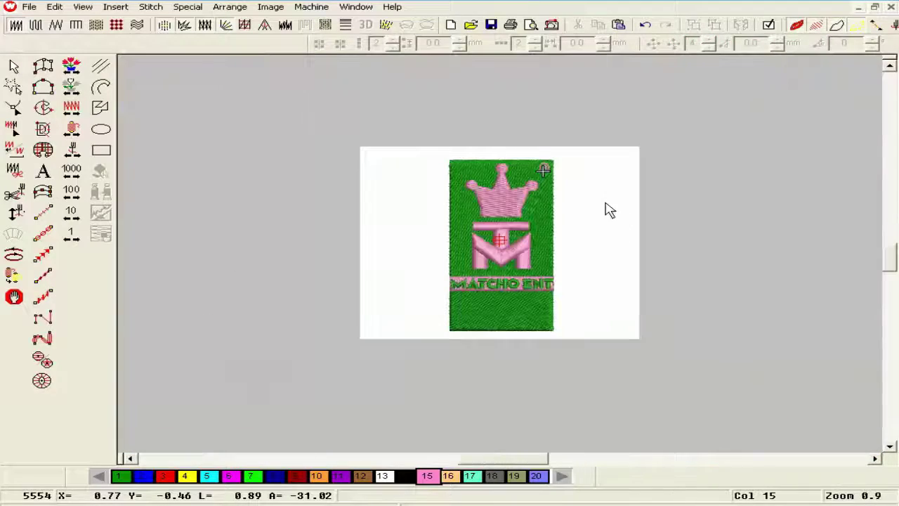
Step: Move the reference artwork out from behind the embroidery and place it alongside for a side-by-side comparison
{"action": "left_click", "coordinate": [593, 234]}
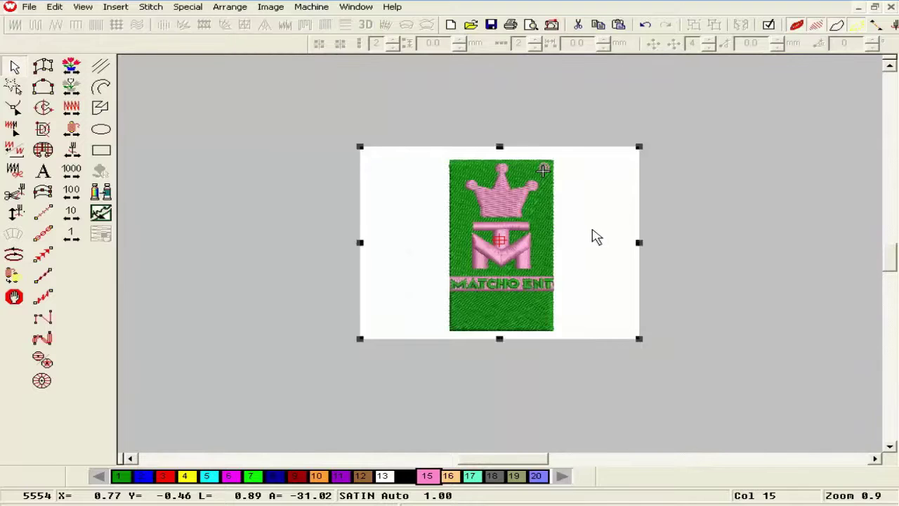
{"action": "left_click_drag", "start_coordinate": [594, 235], "coordinate": [702, 259]}
{"action": "key", "text": "z"}
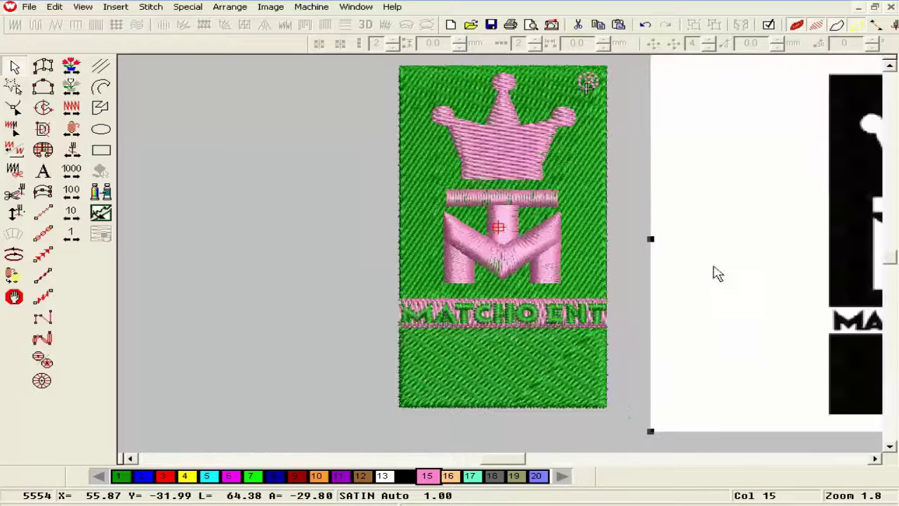
{"action": "left_click_drag", "start_coordinate": [504, 460], "coordinate": [521, 463]}
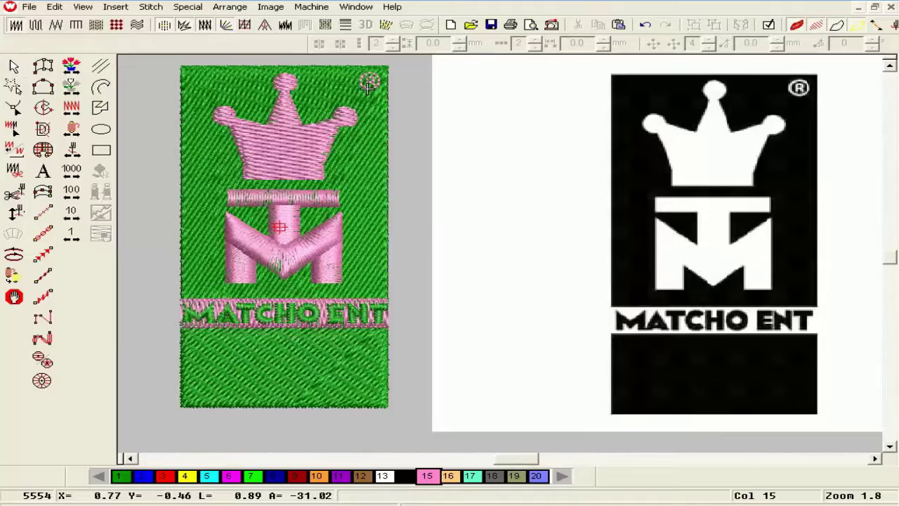